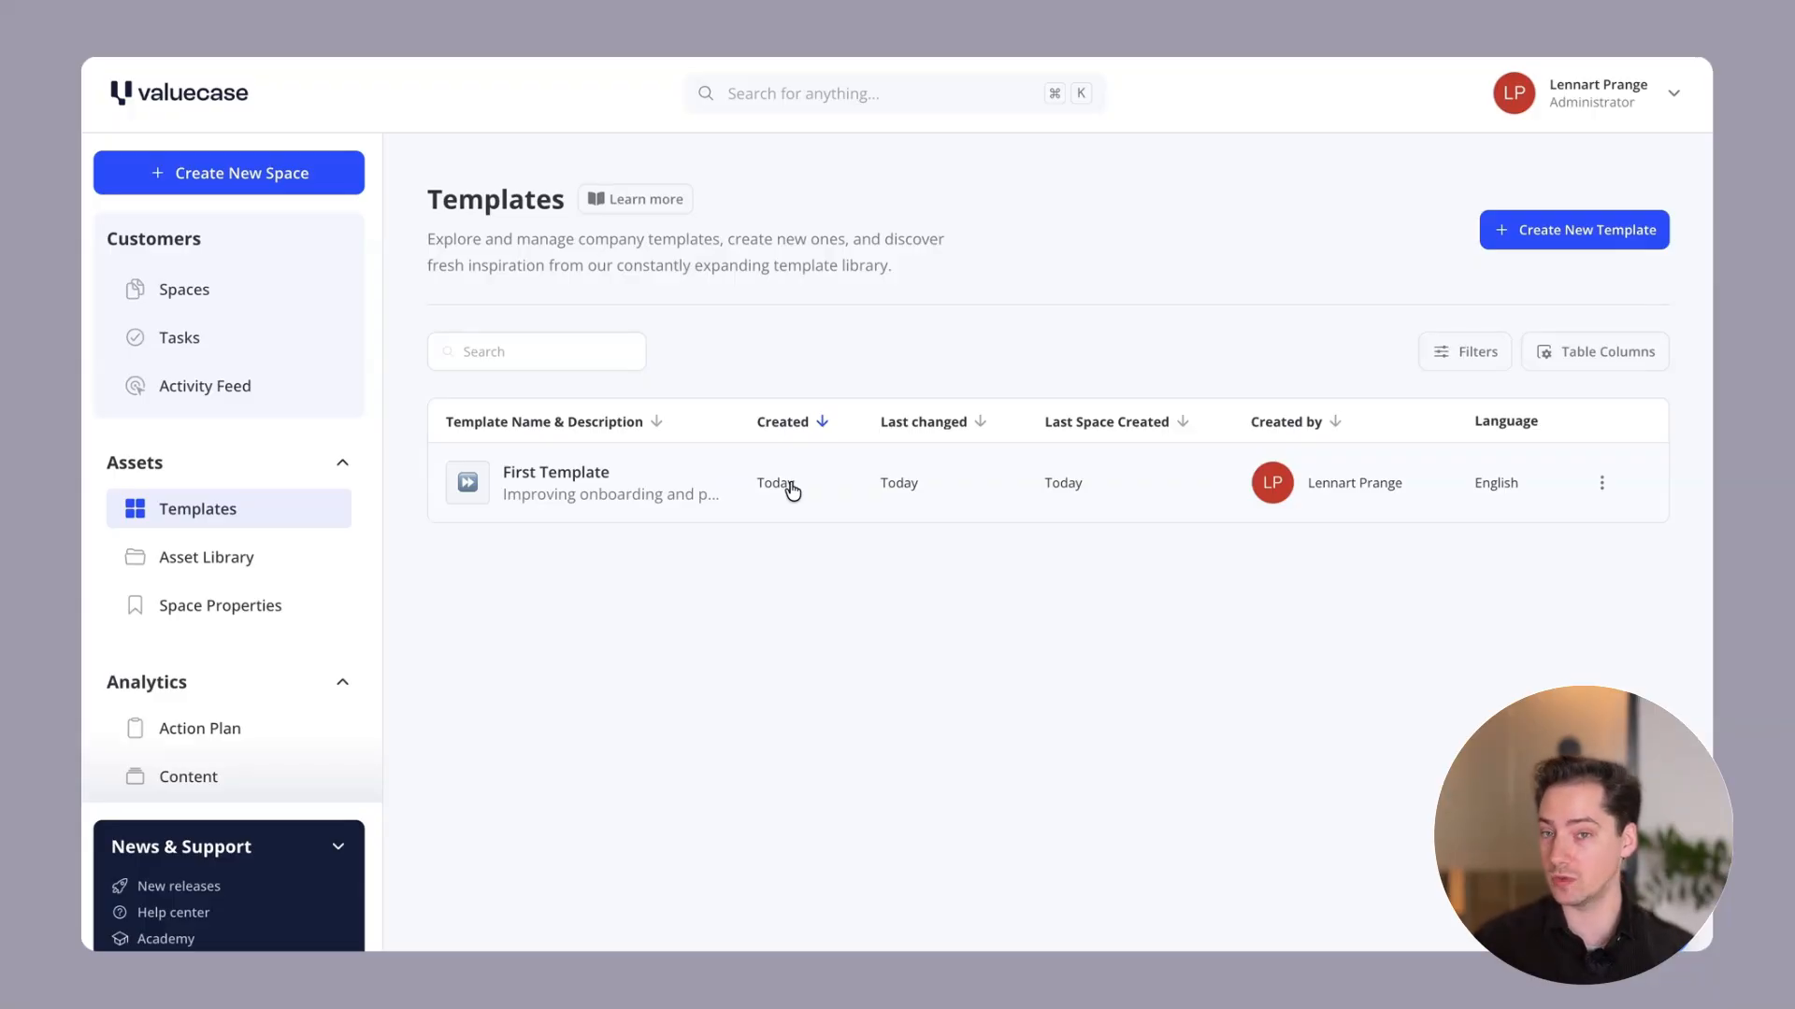
Open First Template from the company's template list for editing
{"action": "left_click", "coordinate": [275, 290]}
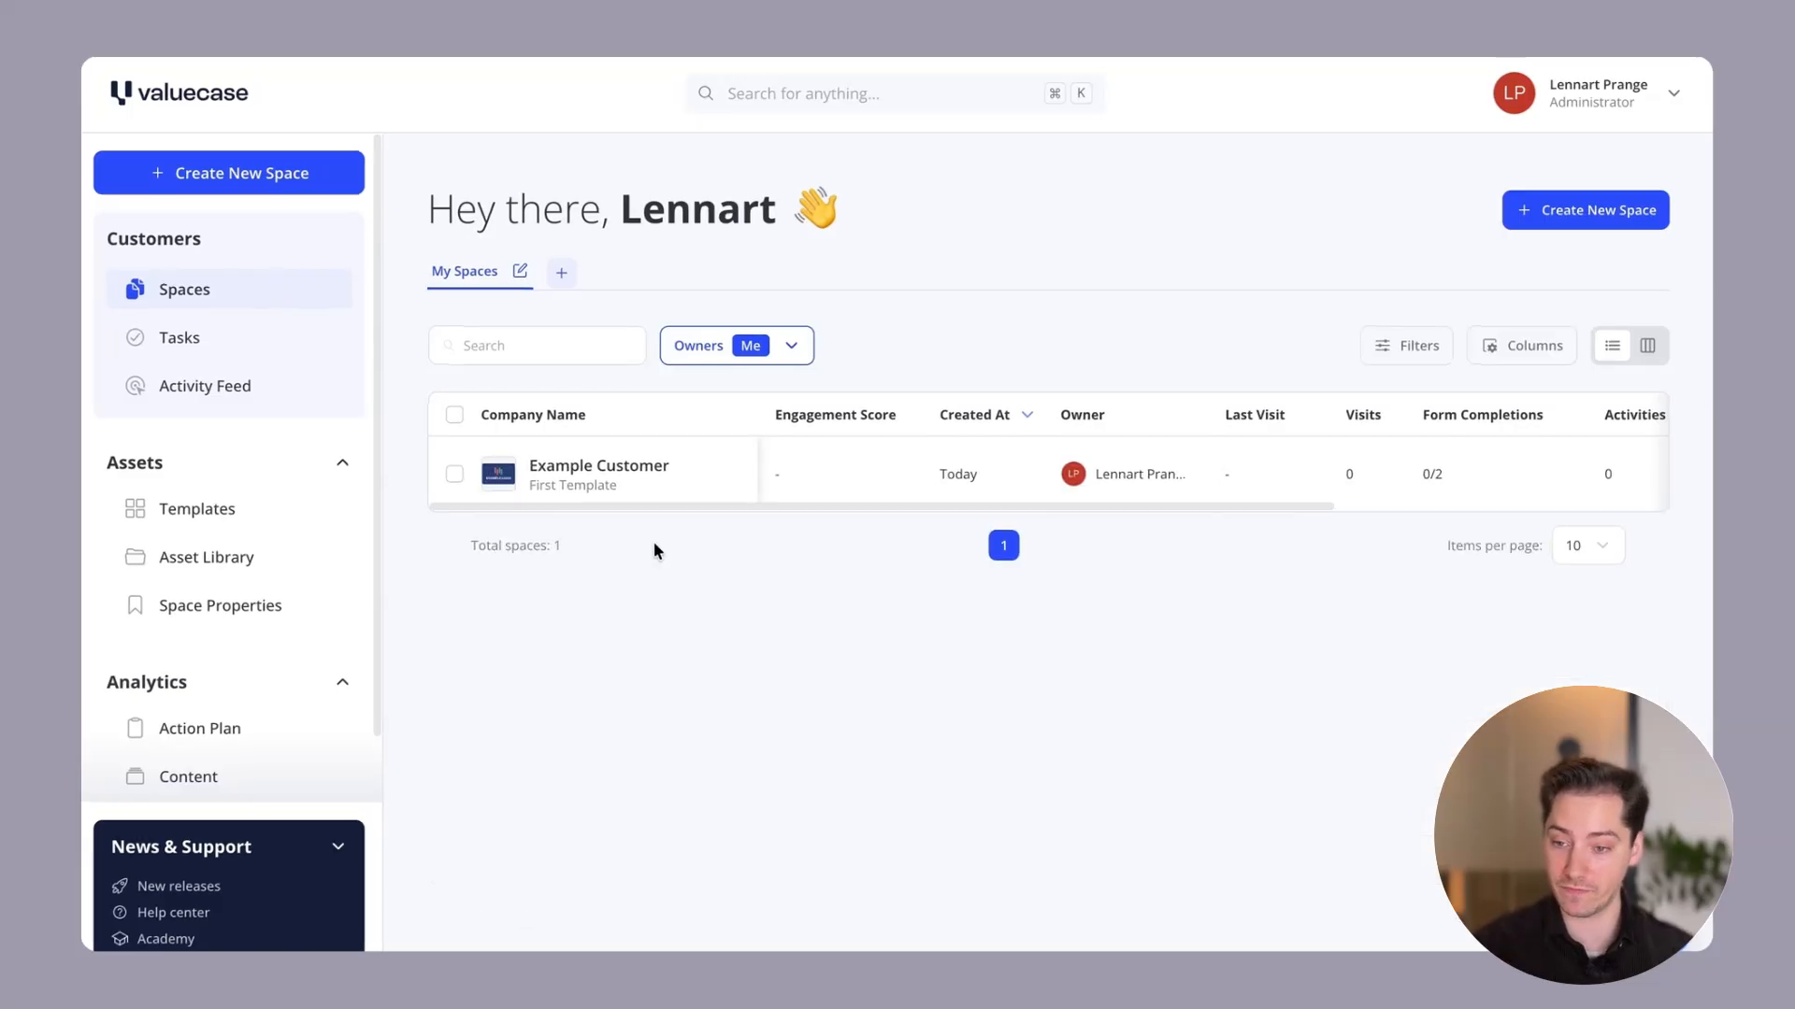
{"action": "left_click", "coordinate": [259, 507]}
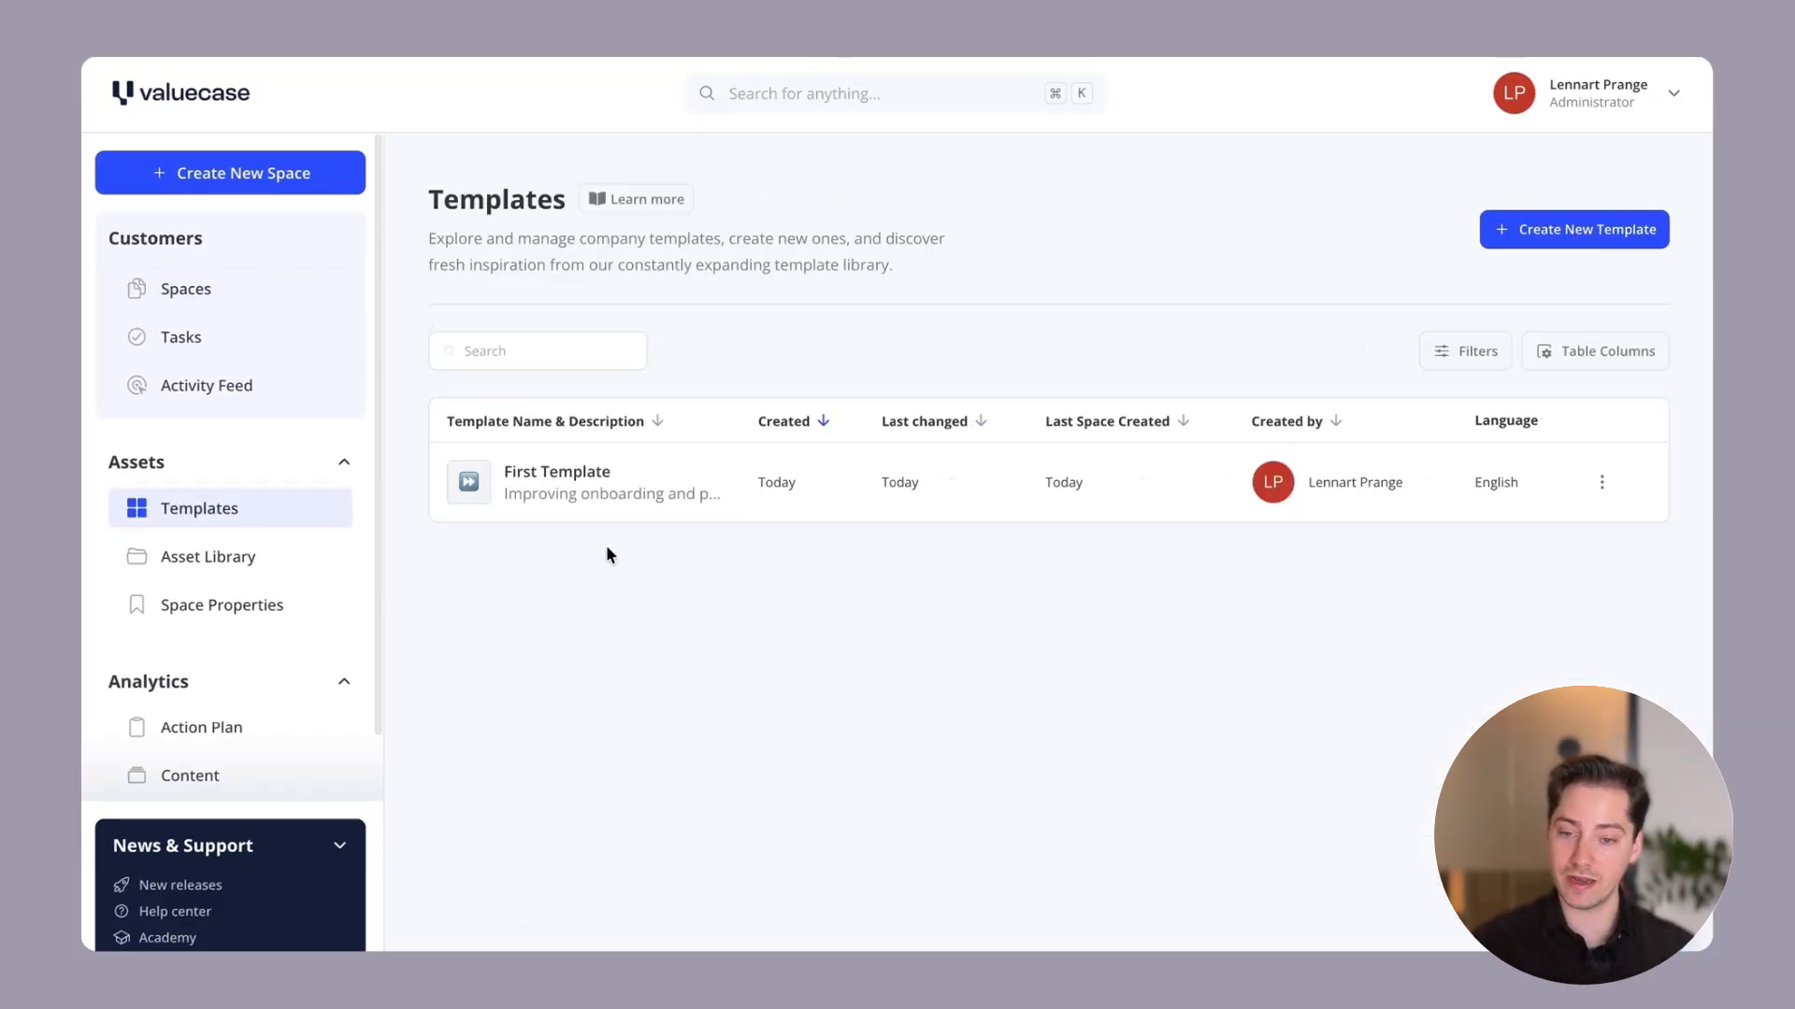
{"action": "left_click", "coordinate": [581, 511]}
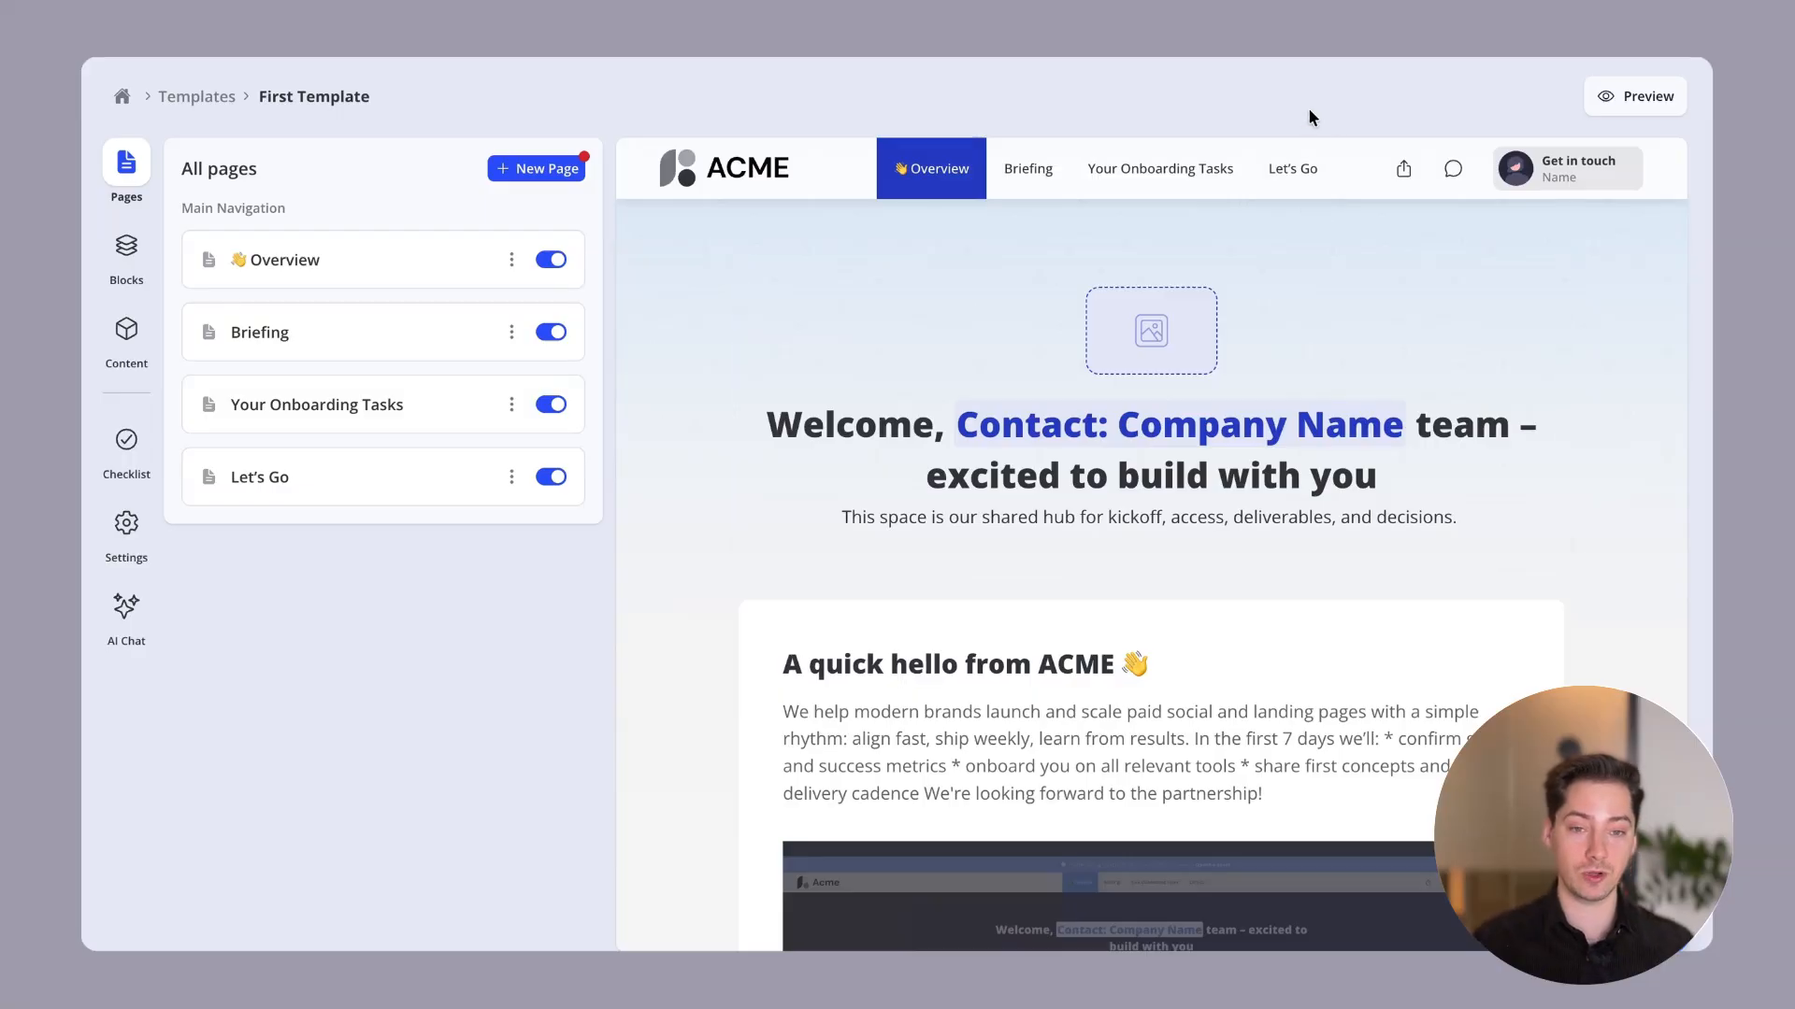
Preview First Template as customers see it and return to the editor
{"action": "left_click", "coordinate": [1615, 101]}
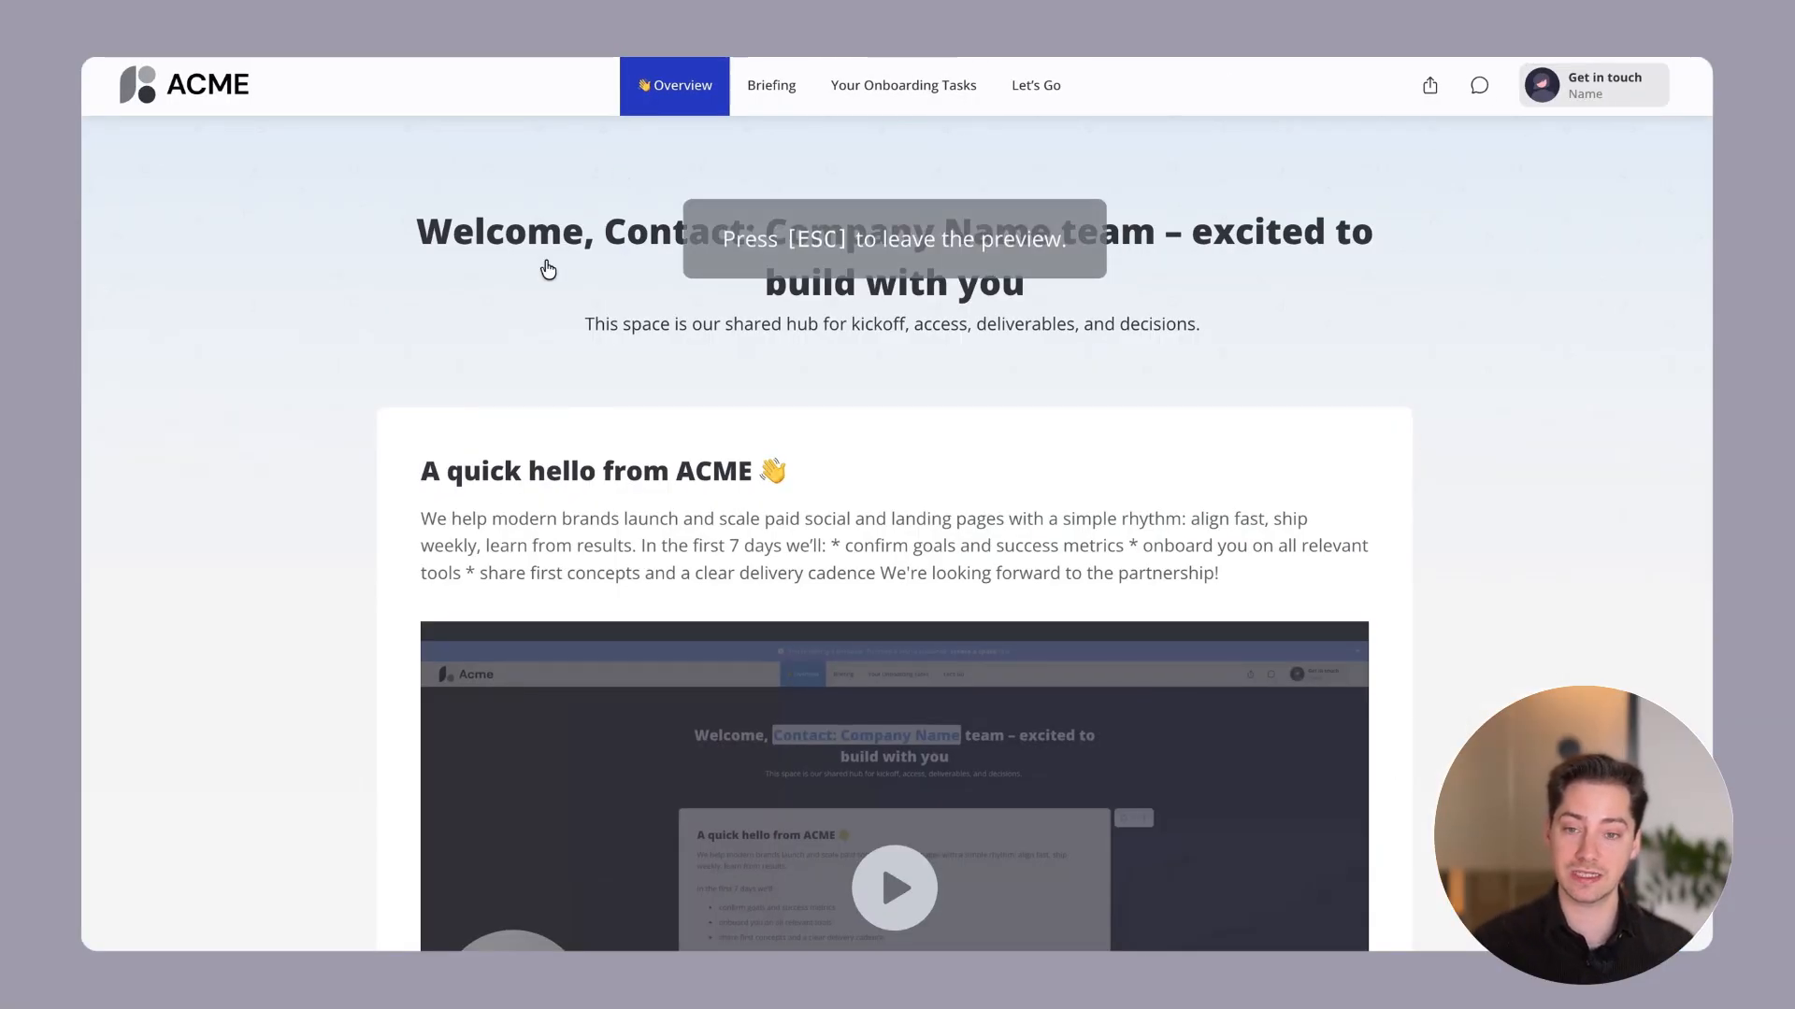
{"action": "key", "text": "Escape"}
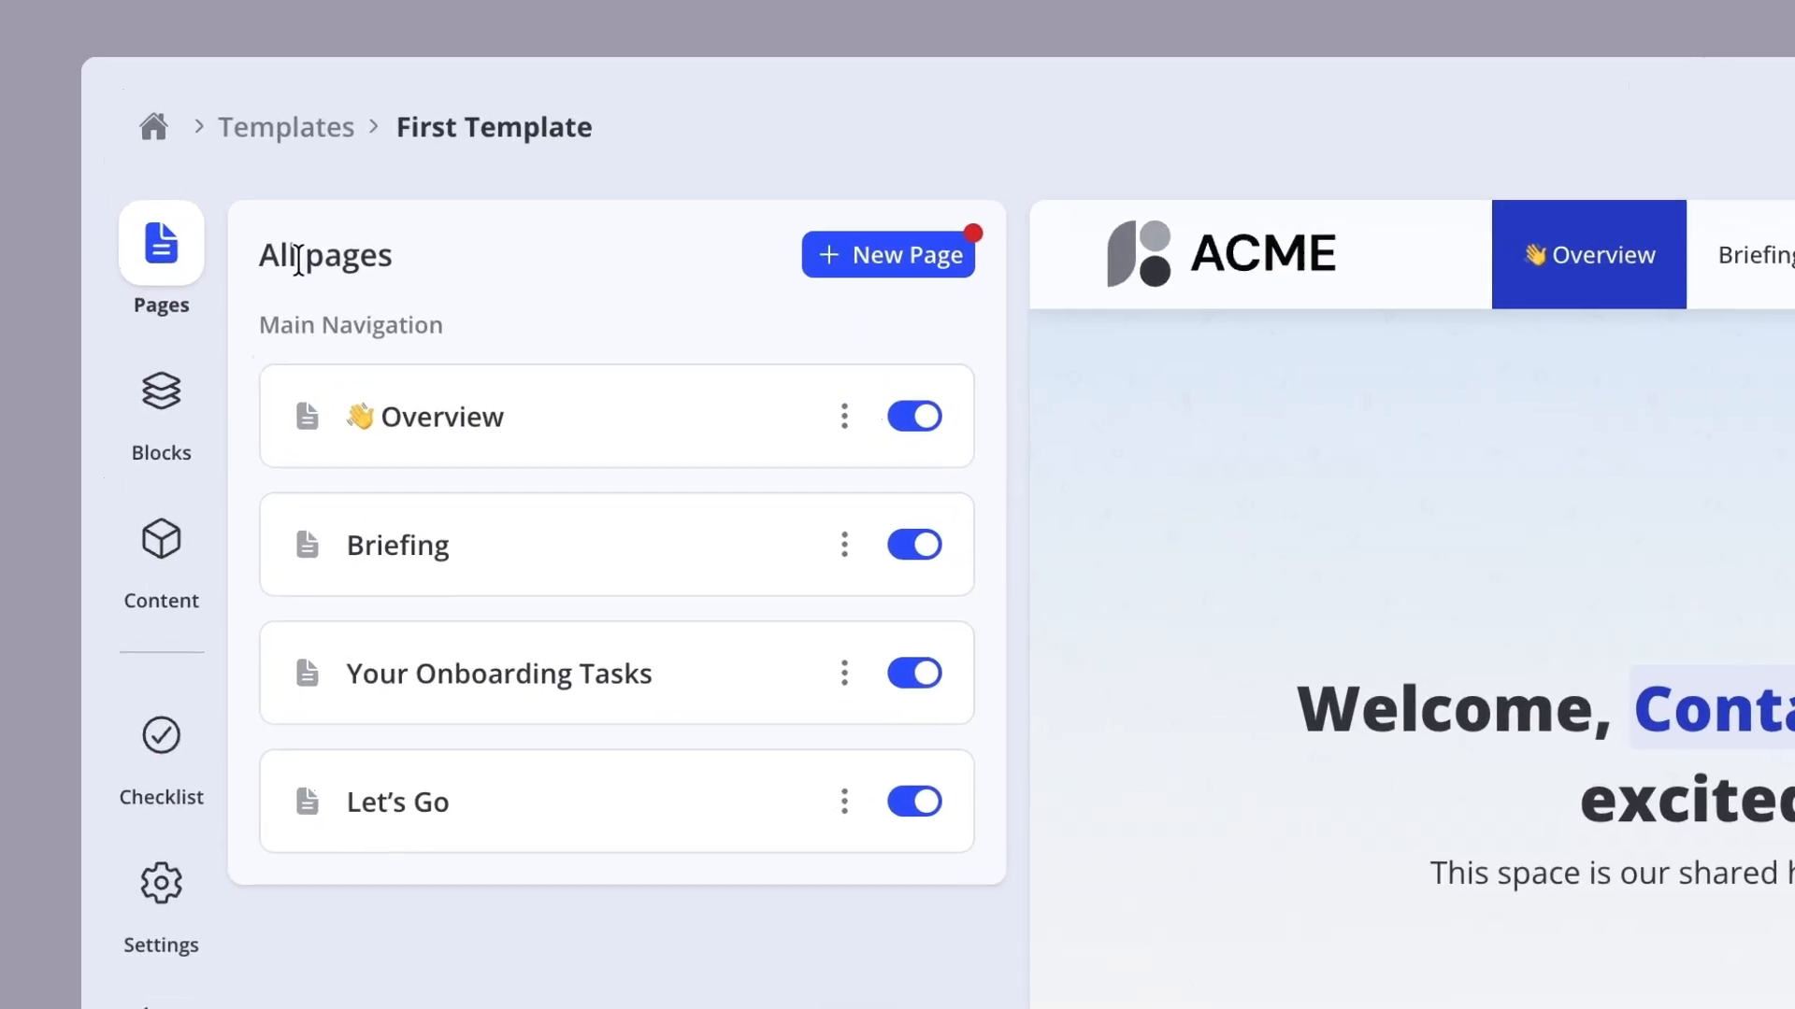
Look through the template's Blocks, Content and Pages sections and check the options for adding a page without creating one
{"action": "left_click", "coordinate": [159, 425]}
{"action": "left_click", "coordinate": [159, 543]}
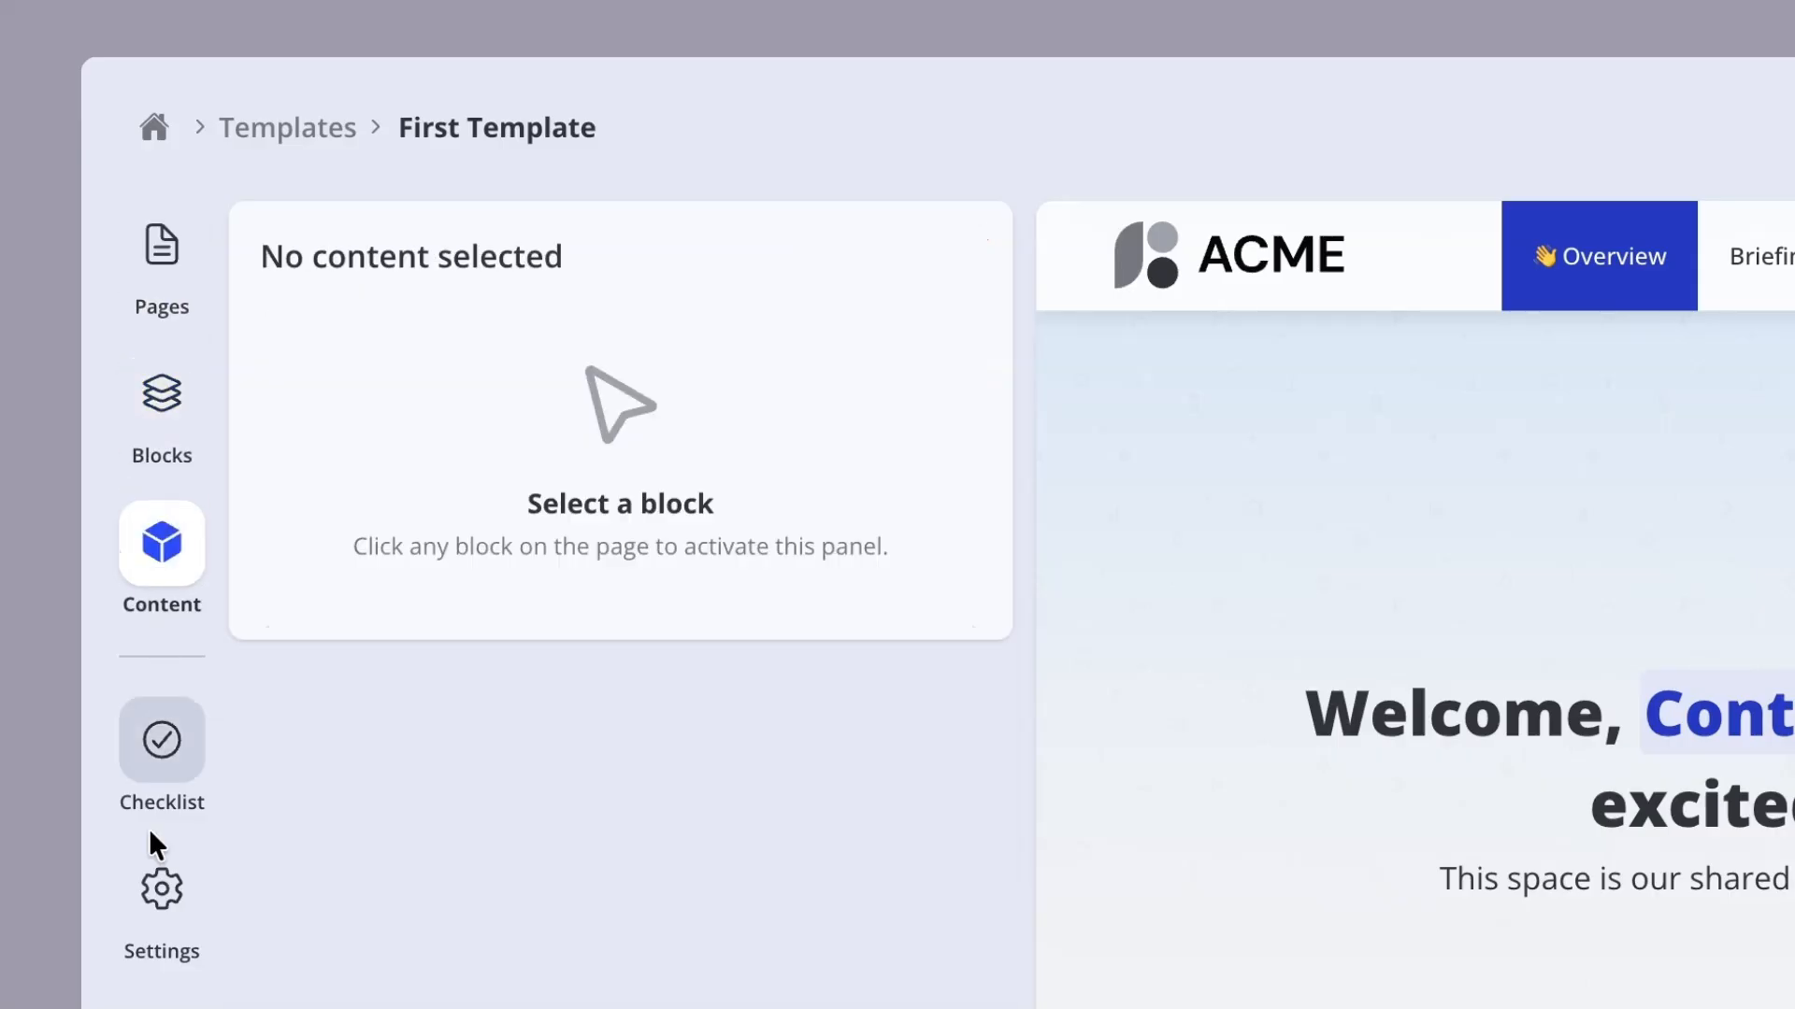
{"action": "left_click", "coordinate": [146, 220]}
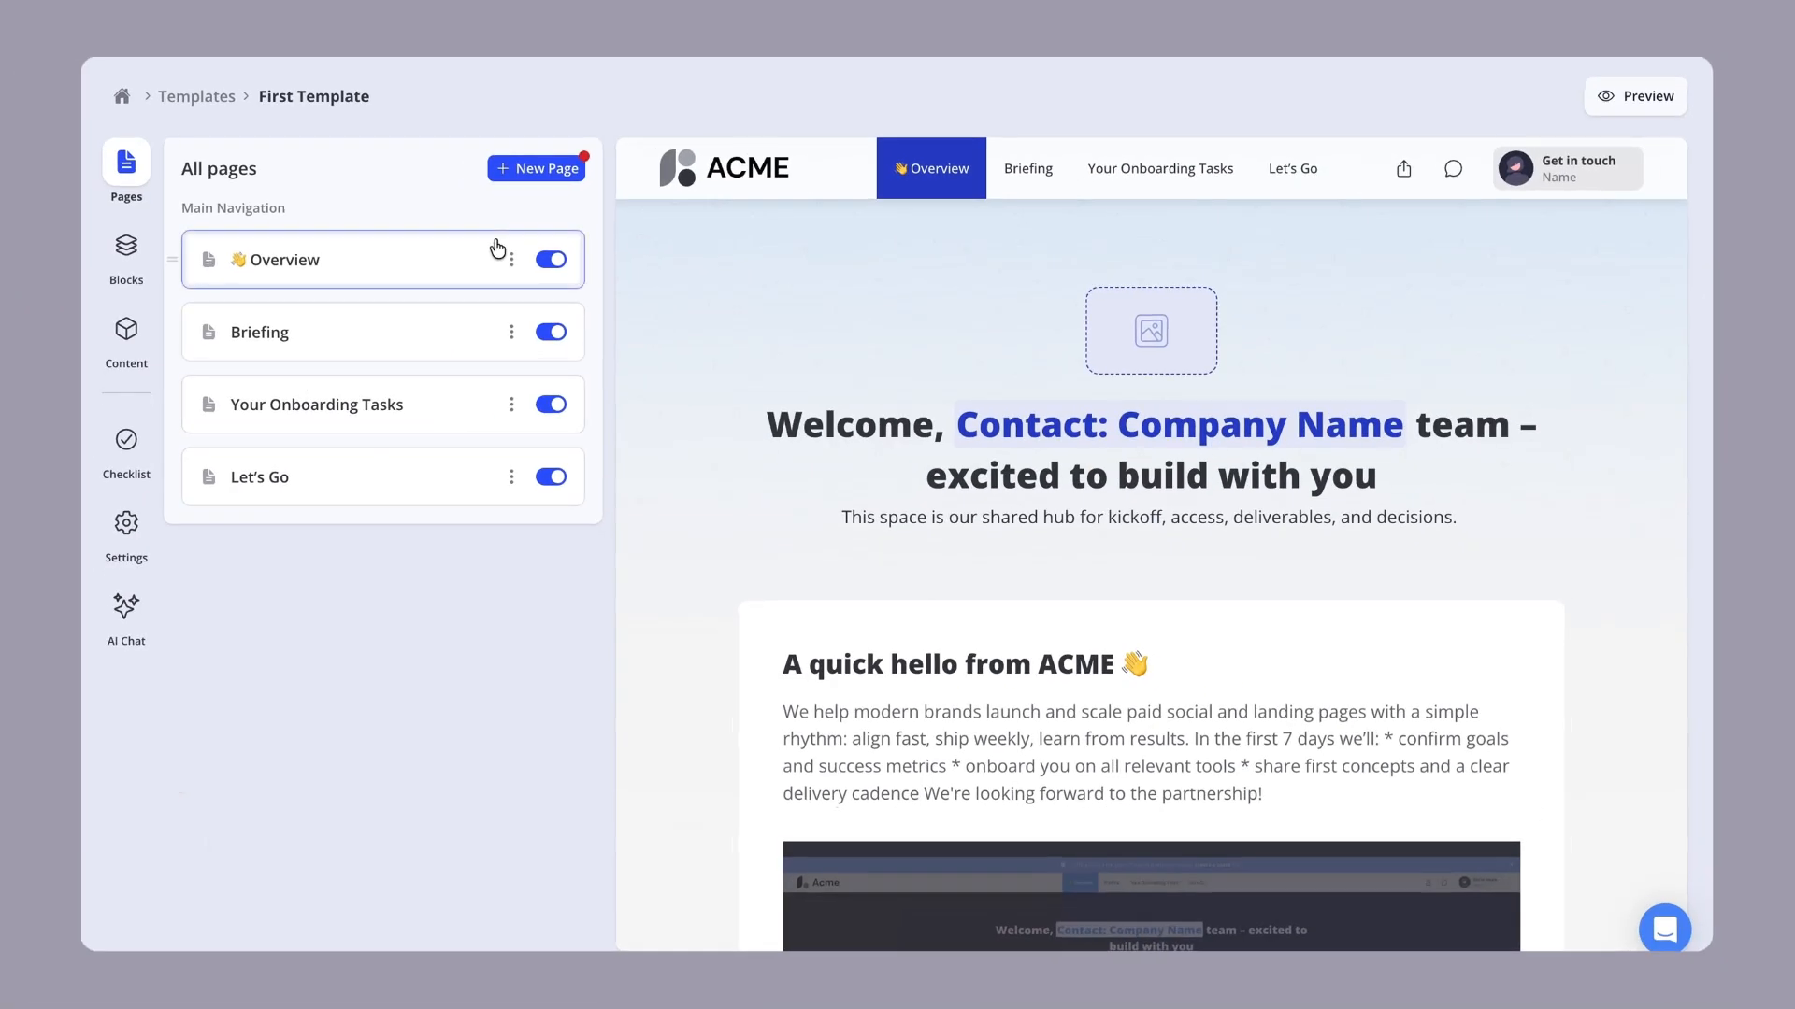
{"action": "left_click", "coordinate": [524, 176]}
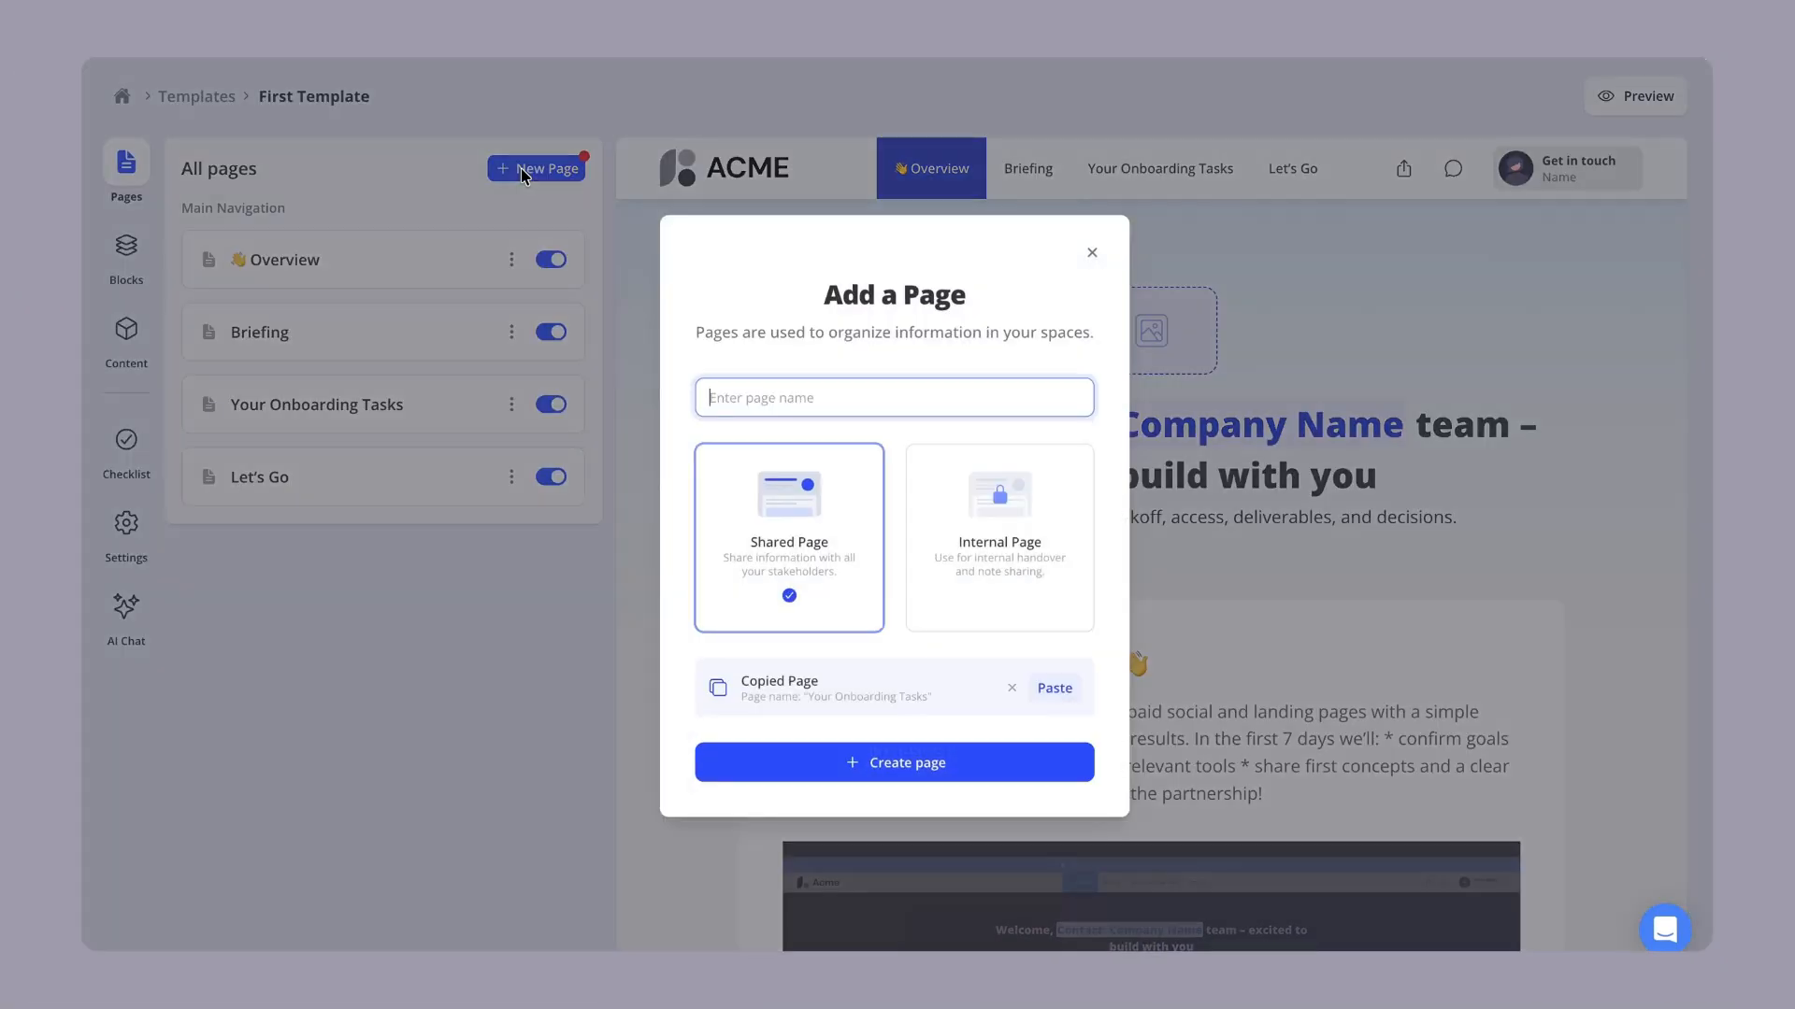
{"action": "left_click", "coordinate": [1090, 253]}
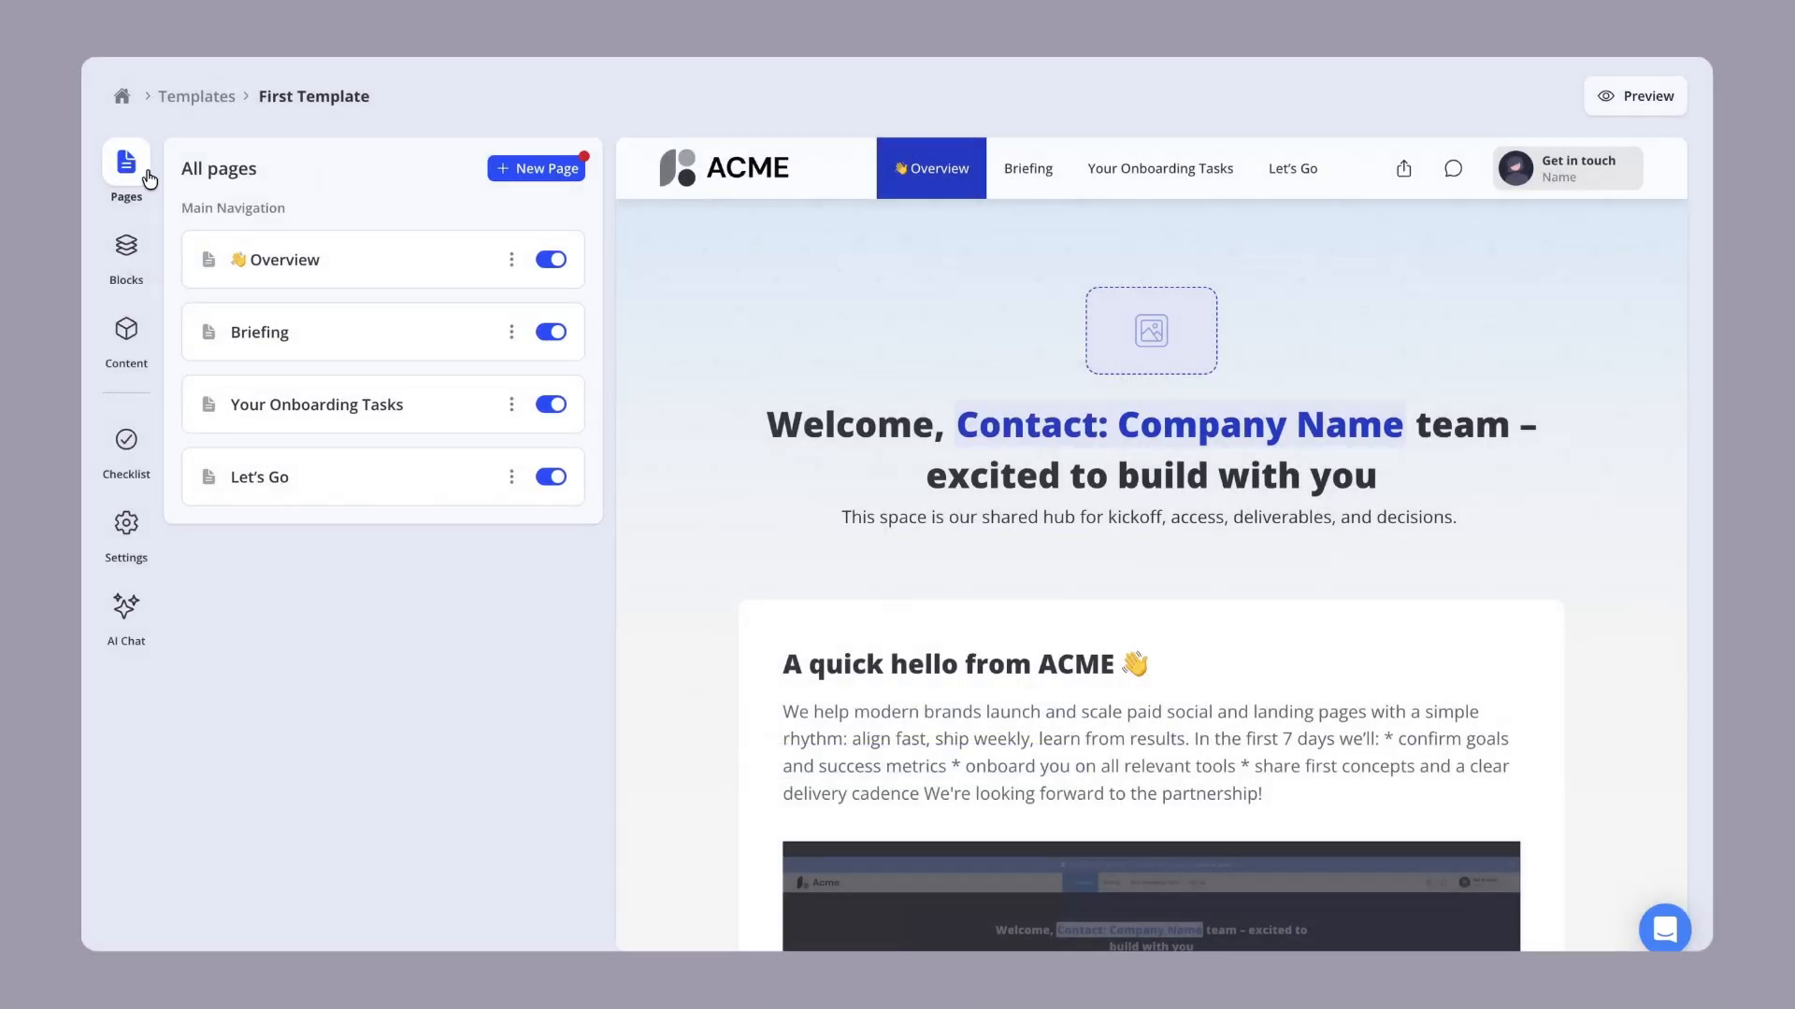
Examine the blocks of the Overview page from the welcome title down to Quick links & files
{"action": "left_click", "coordinate": [126, 246]}
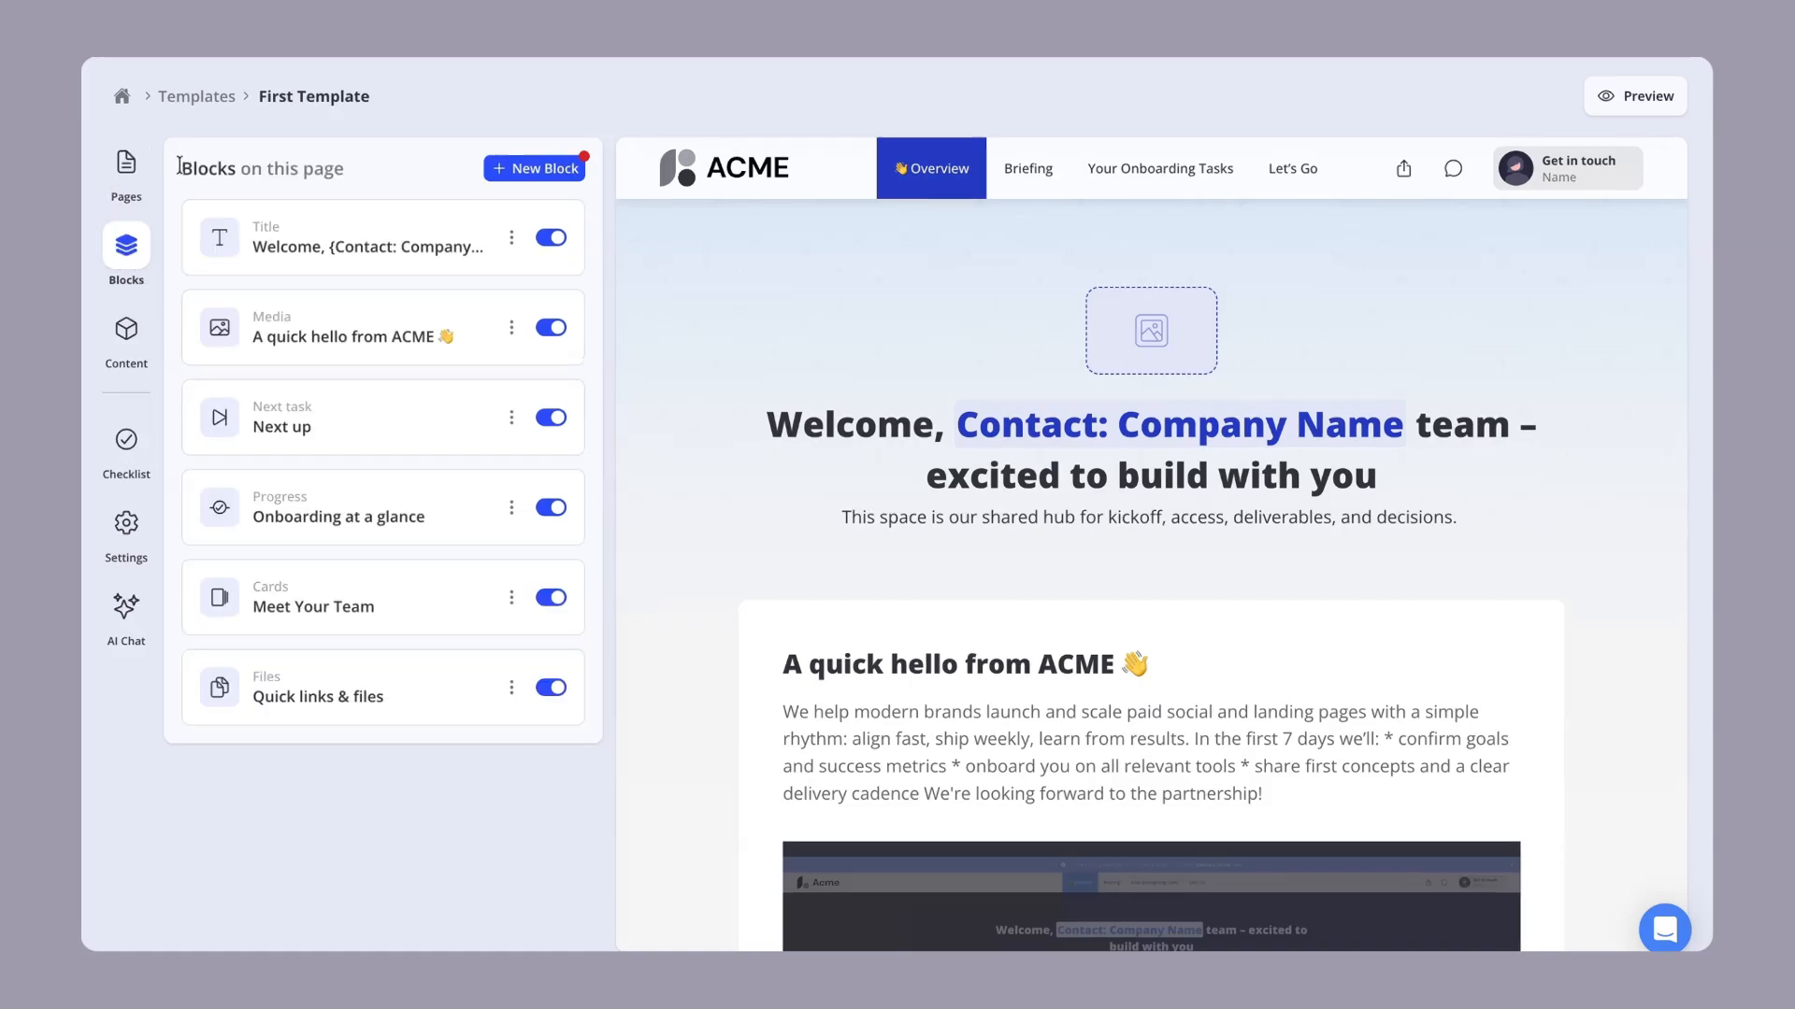
{"action": "left_click_drag", "start_coordinate": [179, 165], "coordinate": [343, 168]}
{"action": "scroll", "coordinate": [742, 320], "scroll_direction": "down", "scroll_amount": 1}
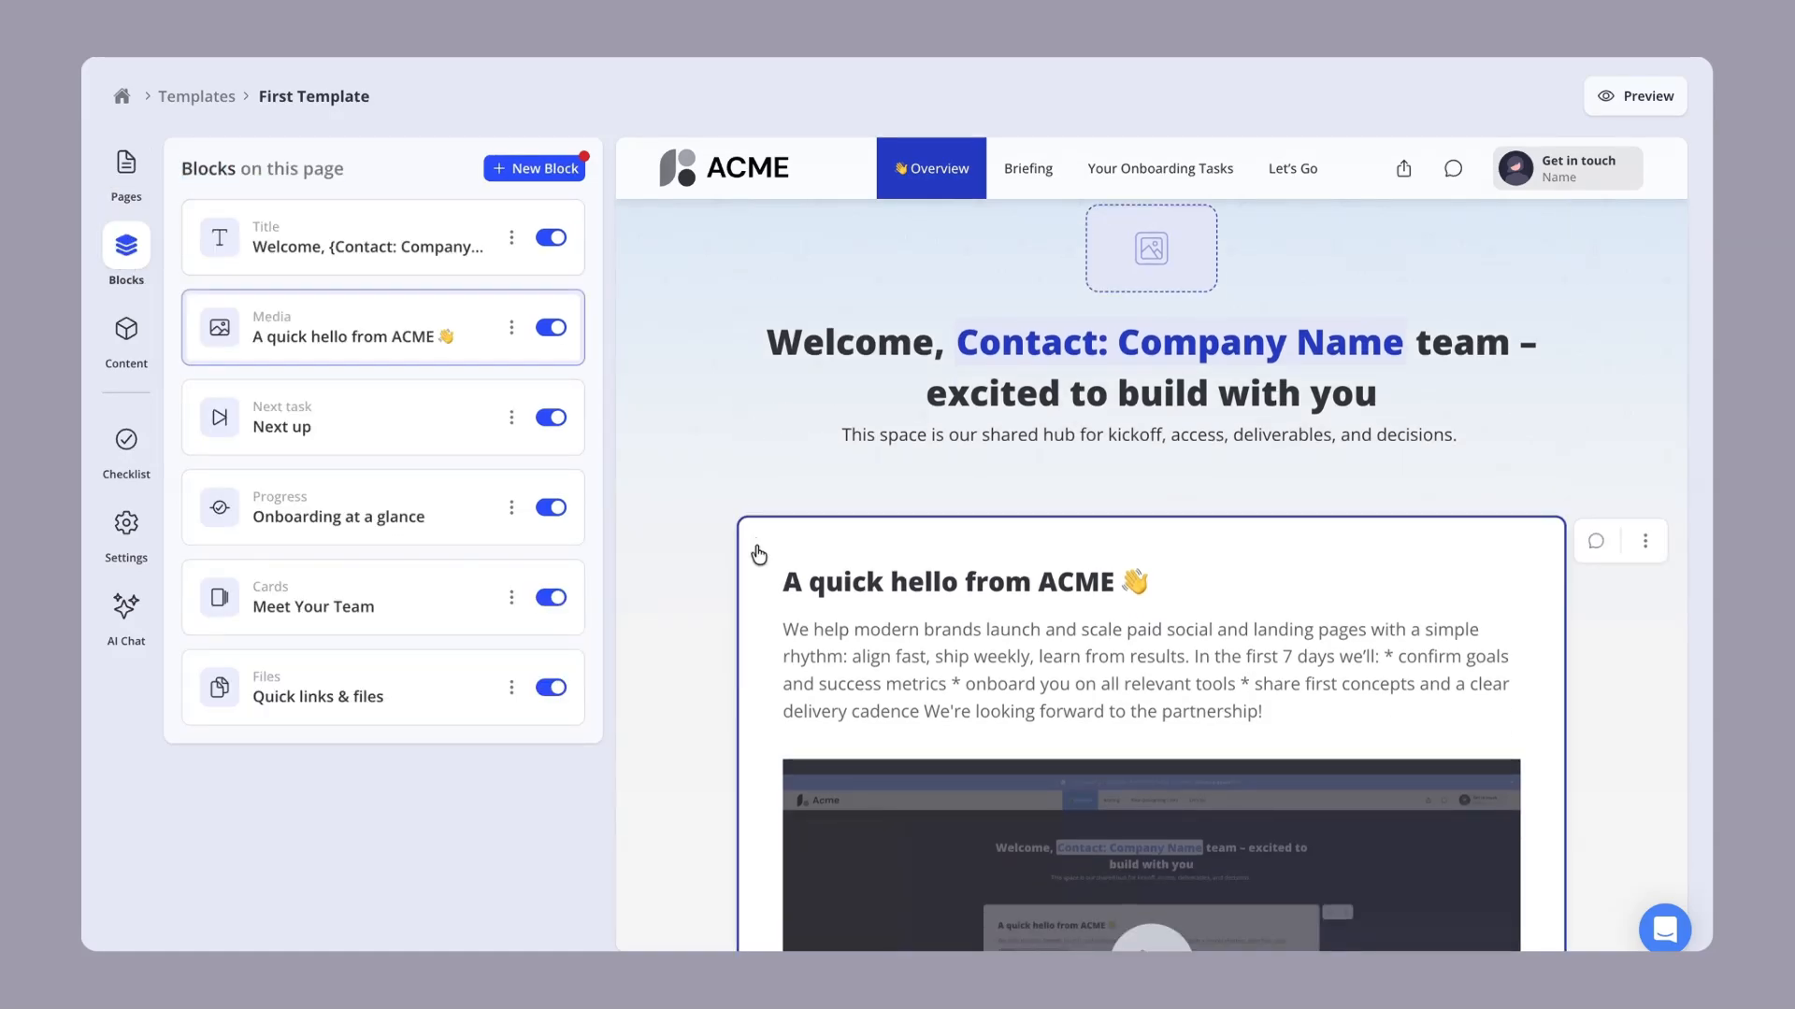
{"action": "scroll", "coordinate": [751, 438], "scroll_direction": "down", "scroll_amount": 5}
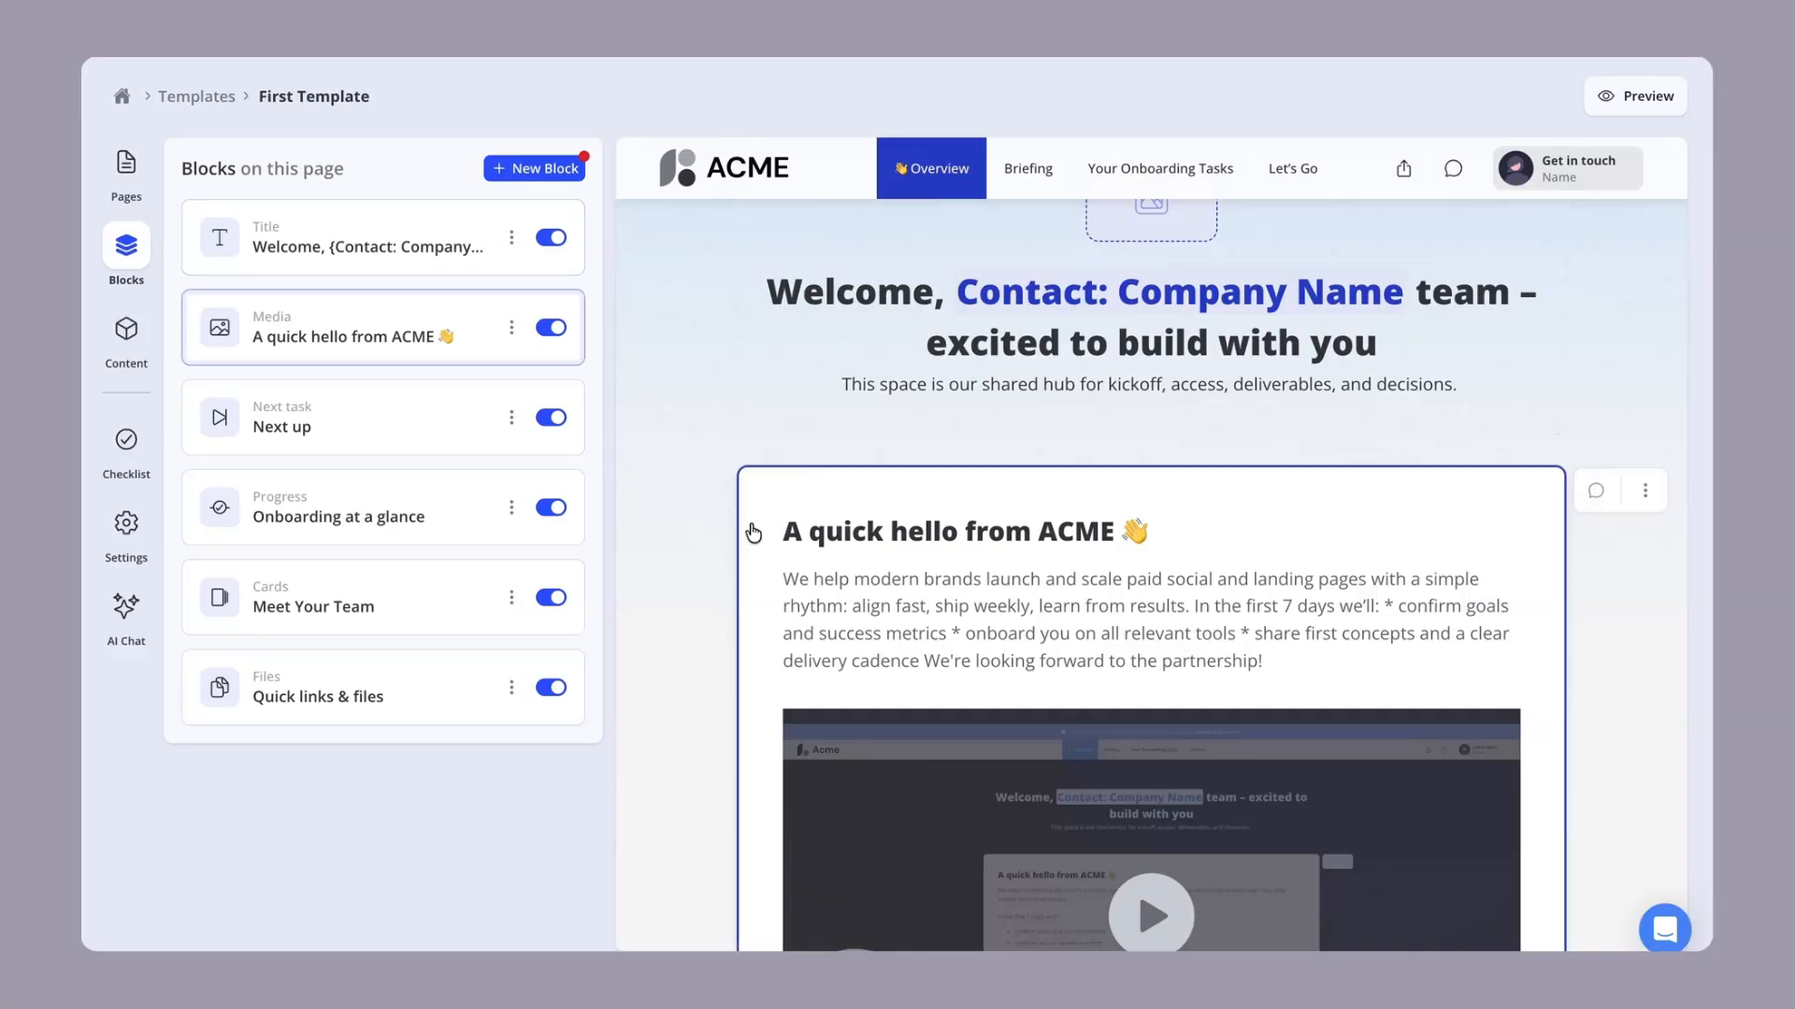
{"action": "scroll", "coordinate": [754, 533], "scroll_direction": "up", "scroll_amount": 5}
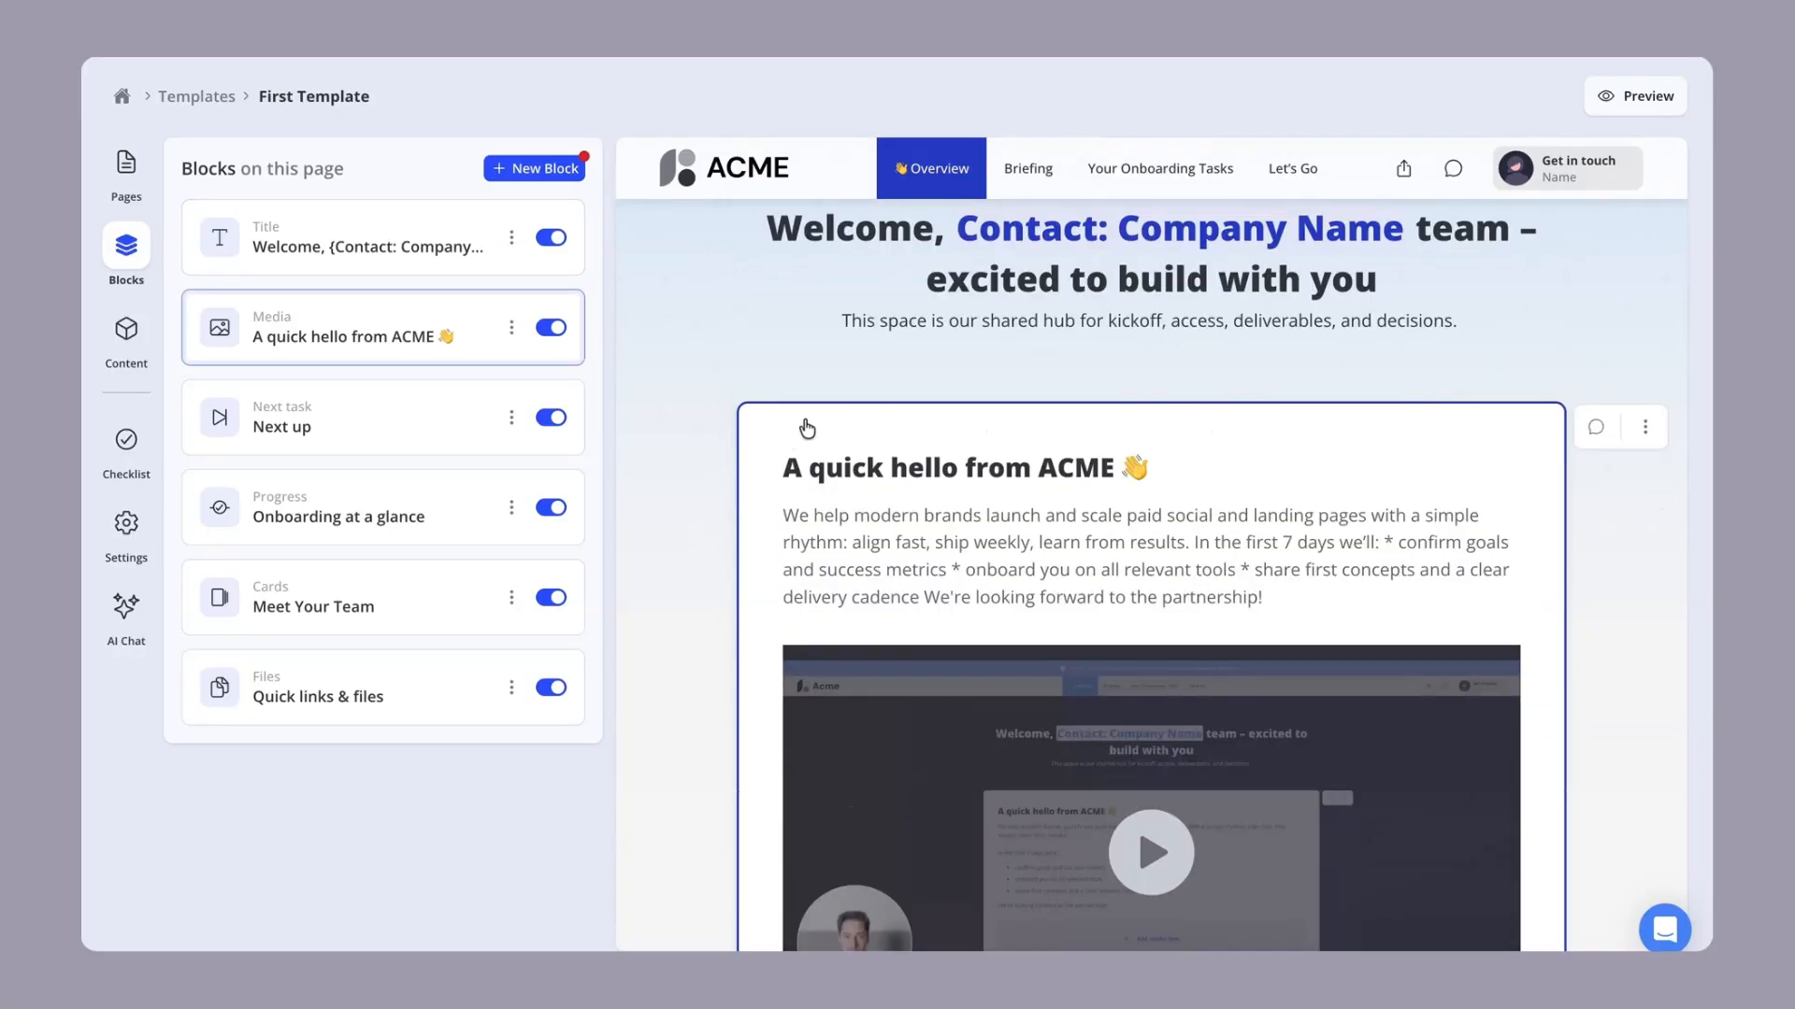
{"action": "scroll", "coordinate": [807, 432], "scroll_direction": "down", "scroll_amount": 5}
{"action": "scroll", "coordinate": [806, 432], "scroll_direction": "down", "scroll_amount": 5}
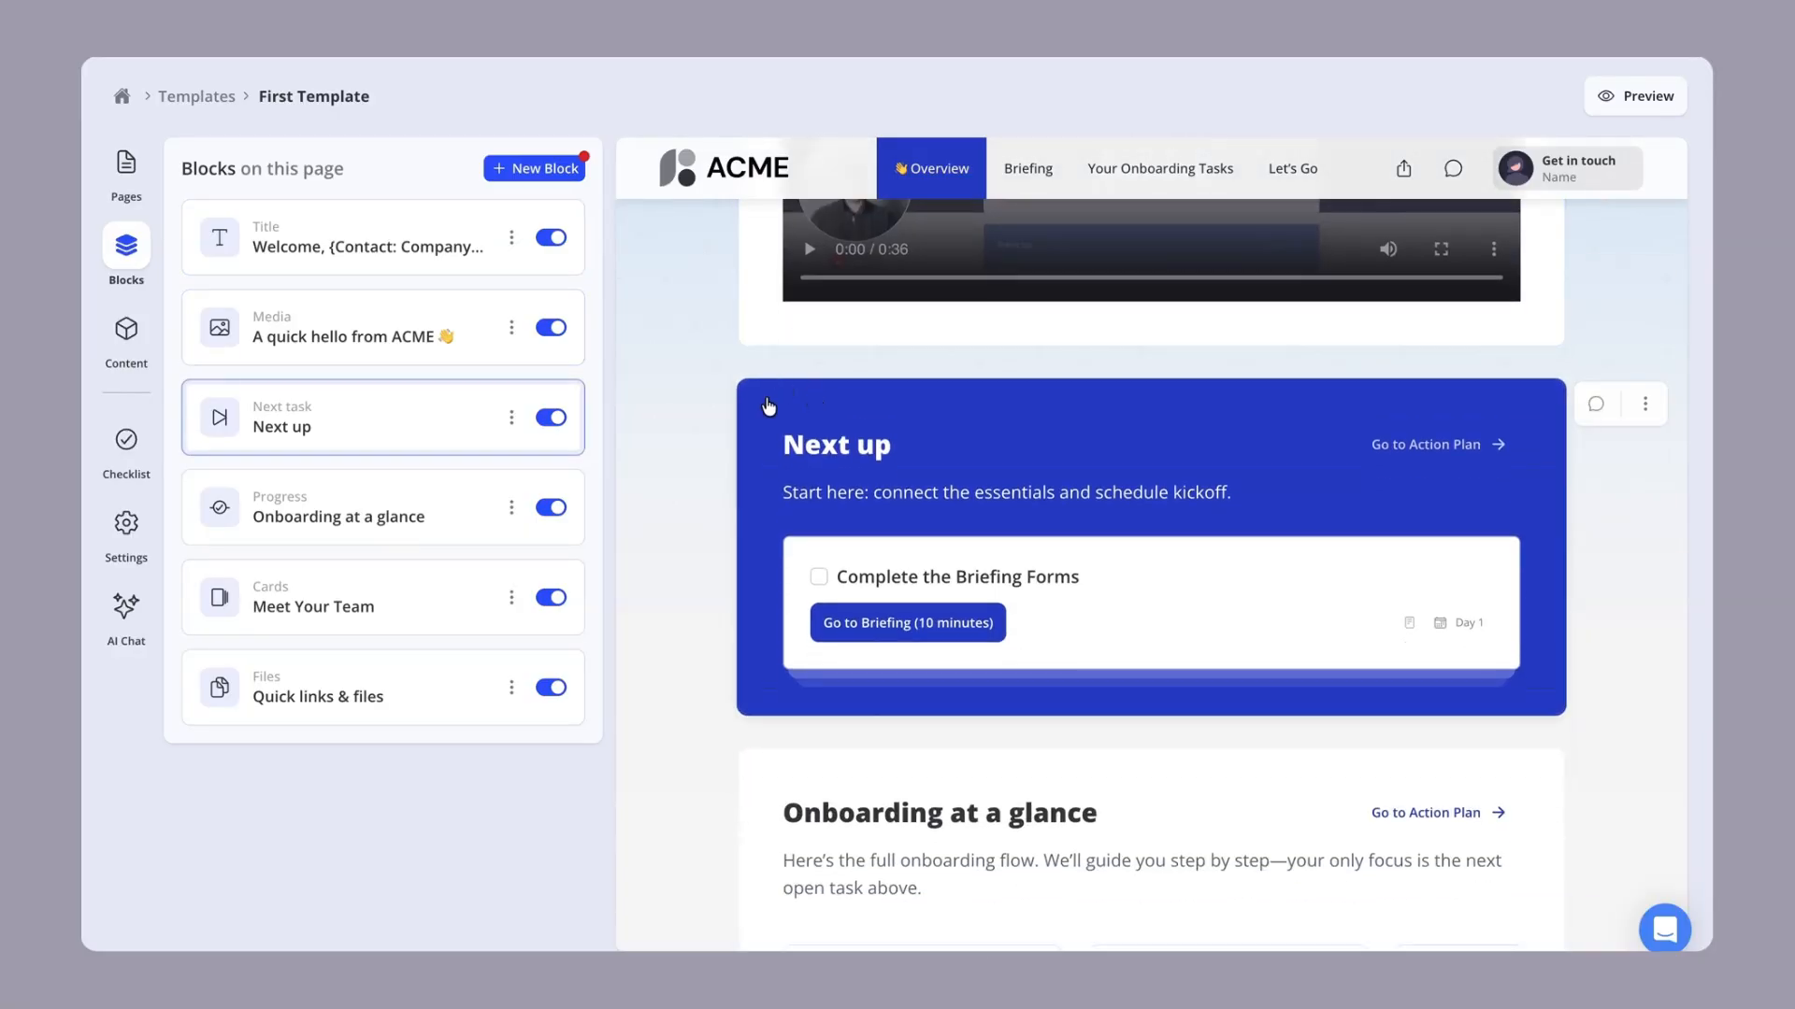
{"action": "scroll", "coordinate": [781, 411], "scroll_direction": "down", "scroll_amount": 4}
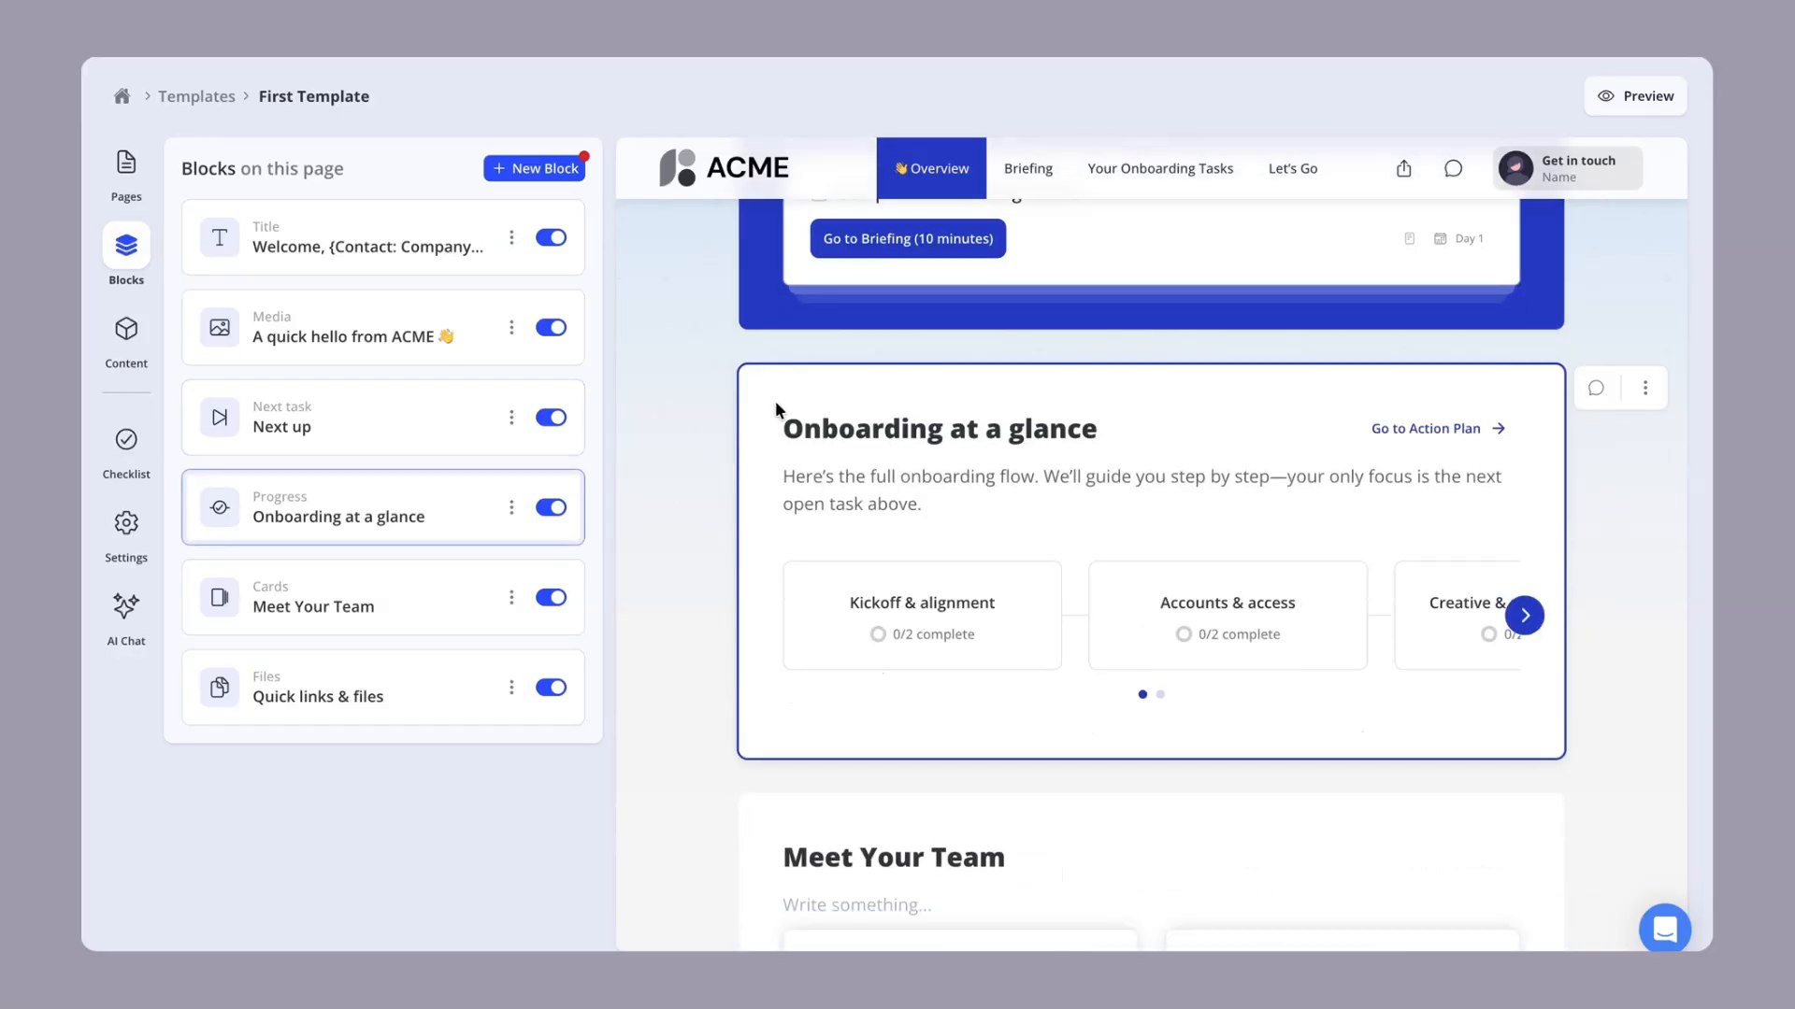
{"action": "scroll", "coordinate": [766, 401], "scroll_direction": "down", "scroll_amount": 8}
{"action": "scroll", "coordinate": [776, 402], "scroll_direction": "down", "scroll_amount": 6}
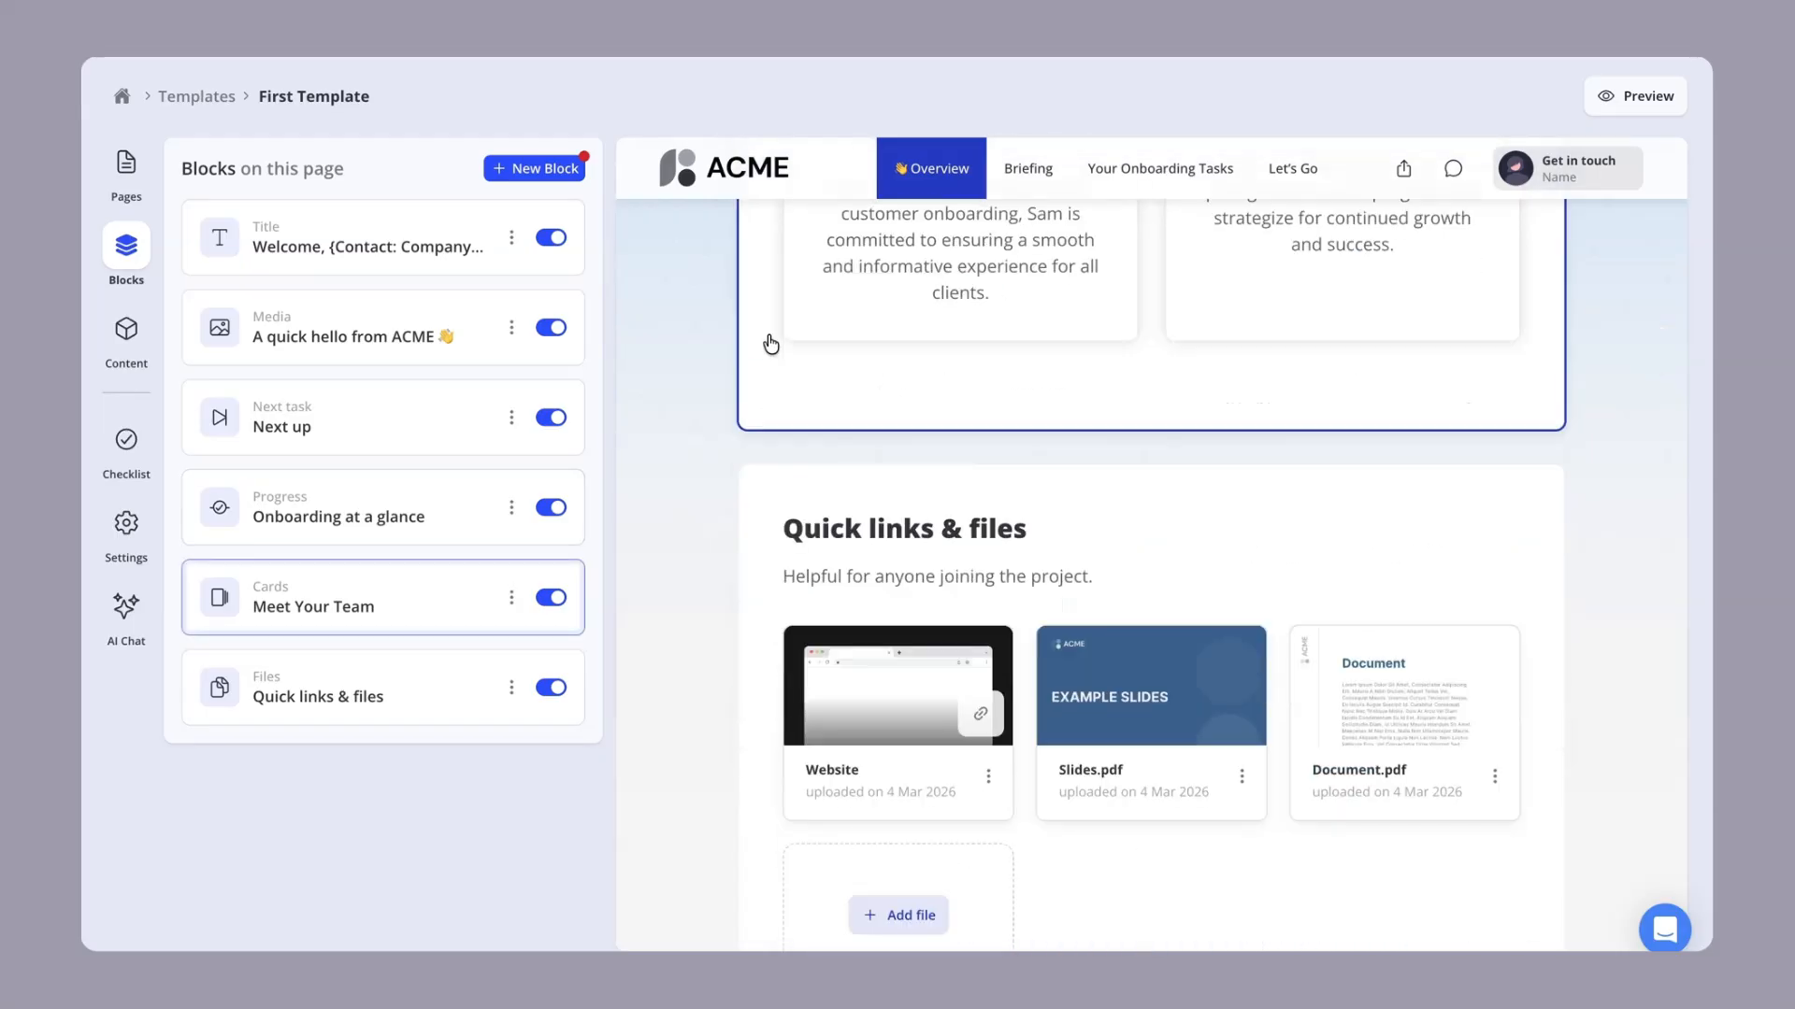
{"action": "scroll", "coordinate": [785, 400], "scroll_direction": "up", "scroll_amount": 15}
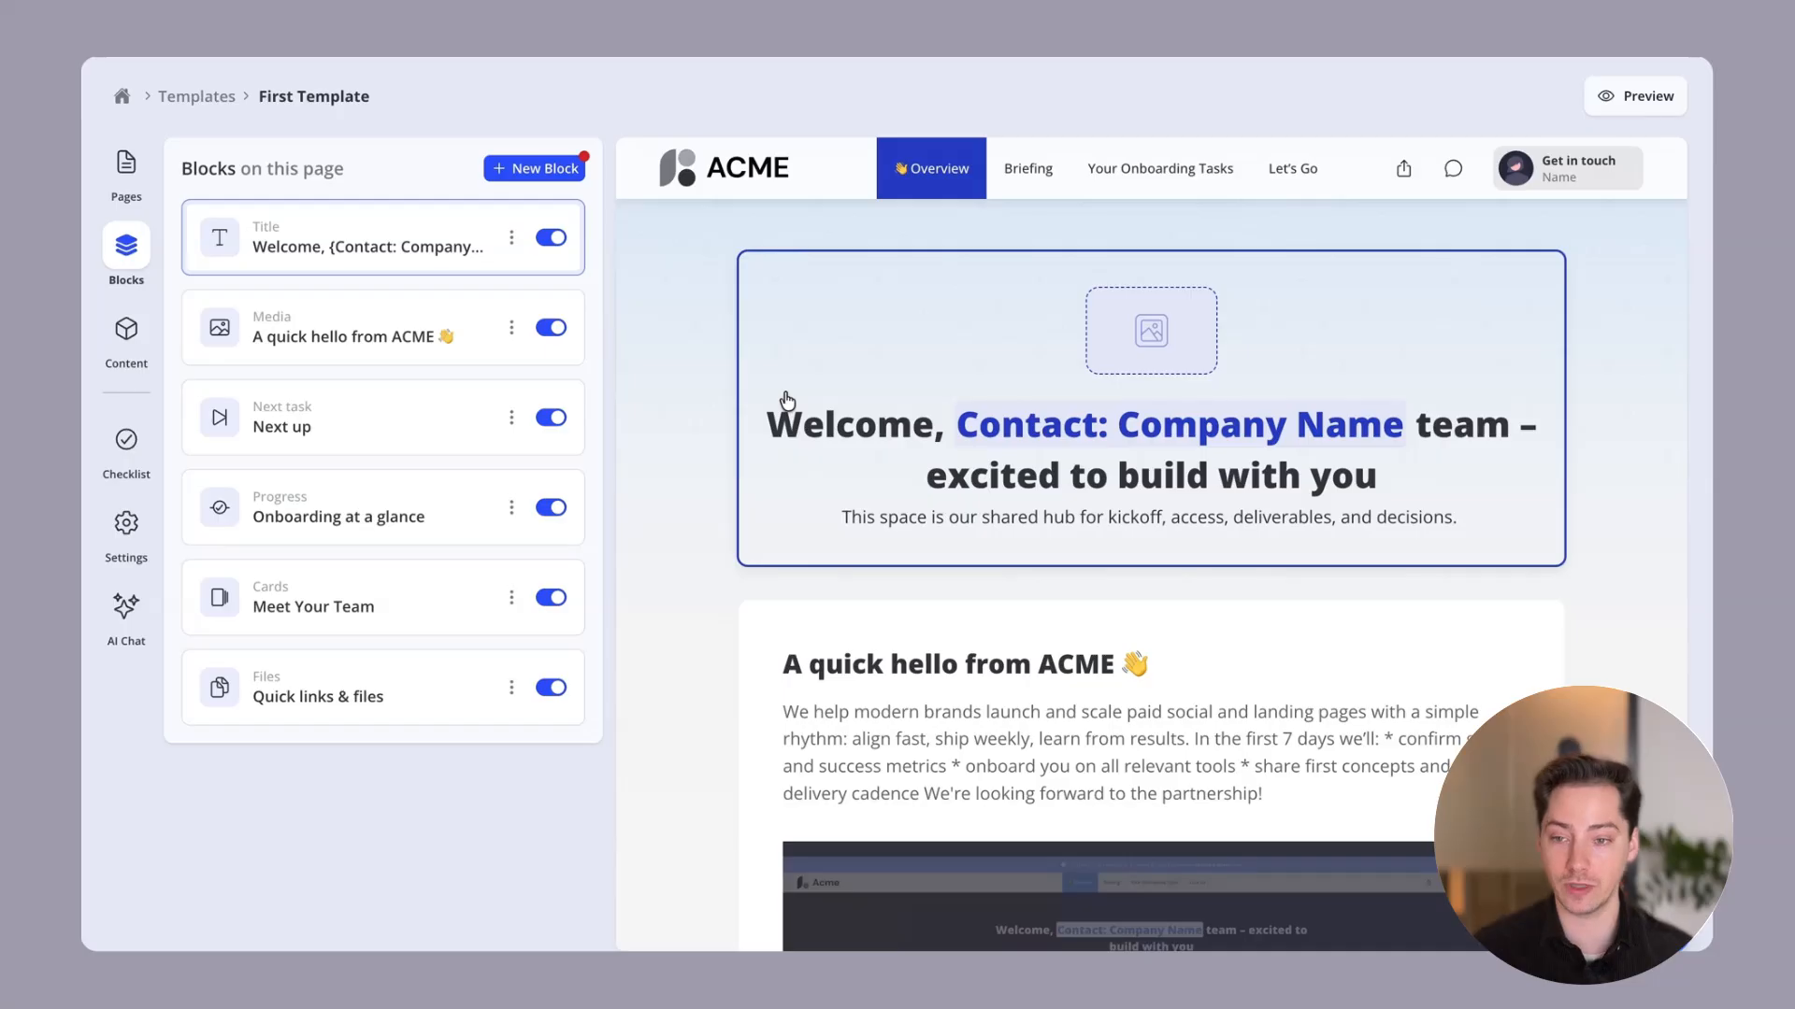
Add a Text block to the Overview page with the title "Write in here" and the body text "In there..."
{"action": "left_click", "coordinate": [505, 168]}
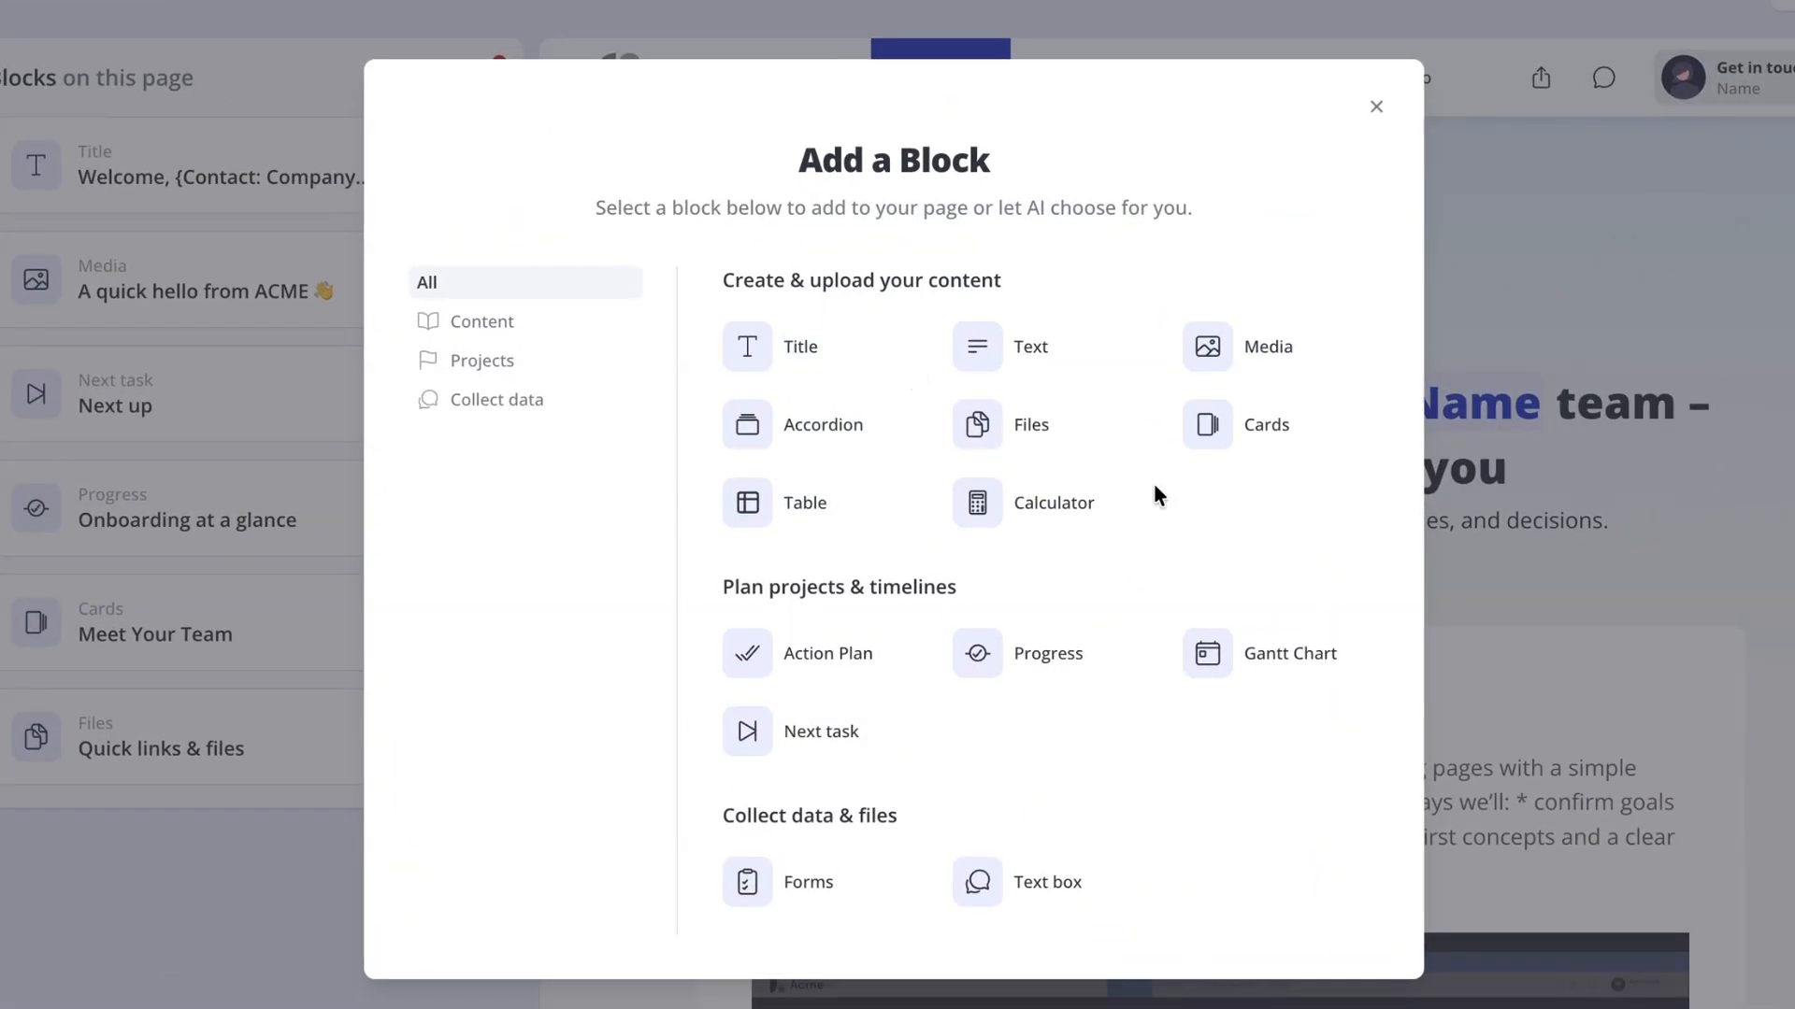
{"action": "left_click", "coordinate": [1030, 367]}
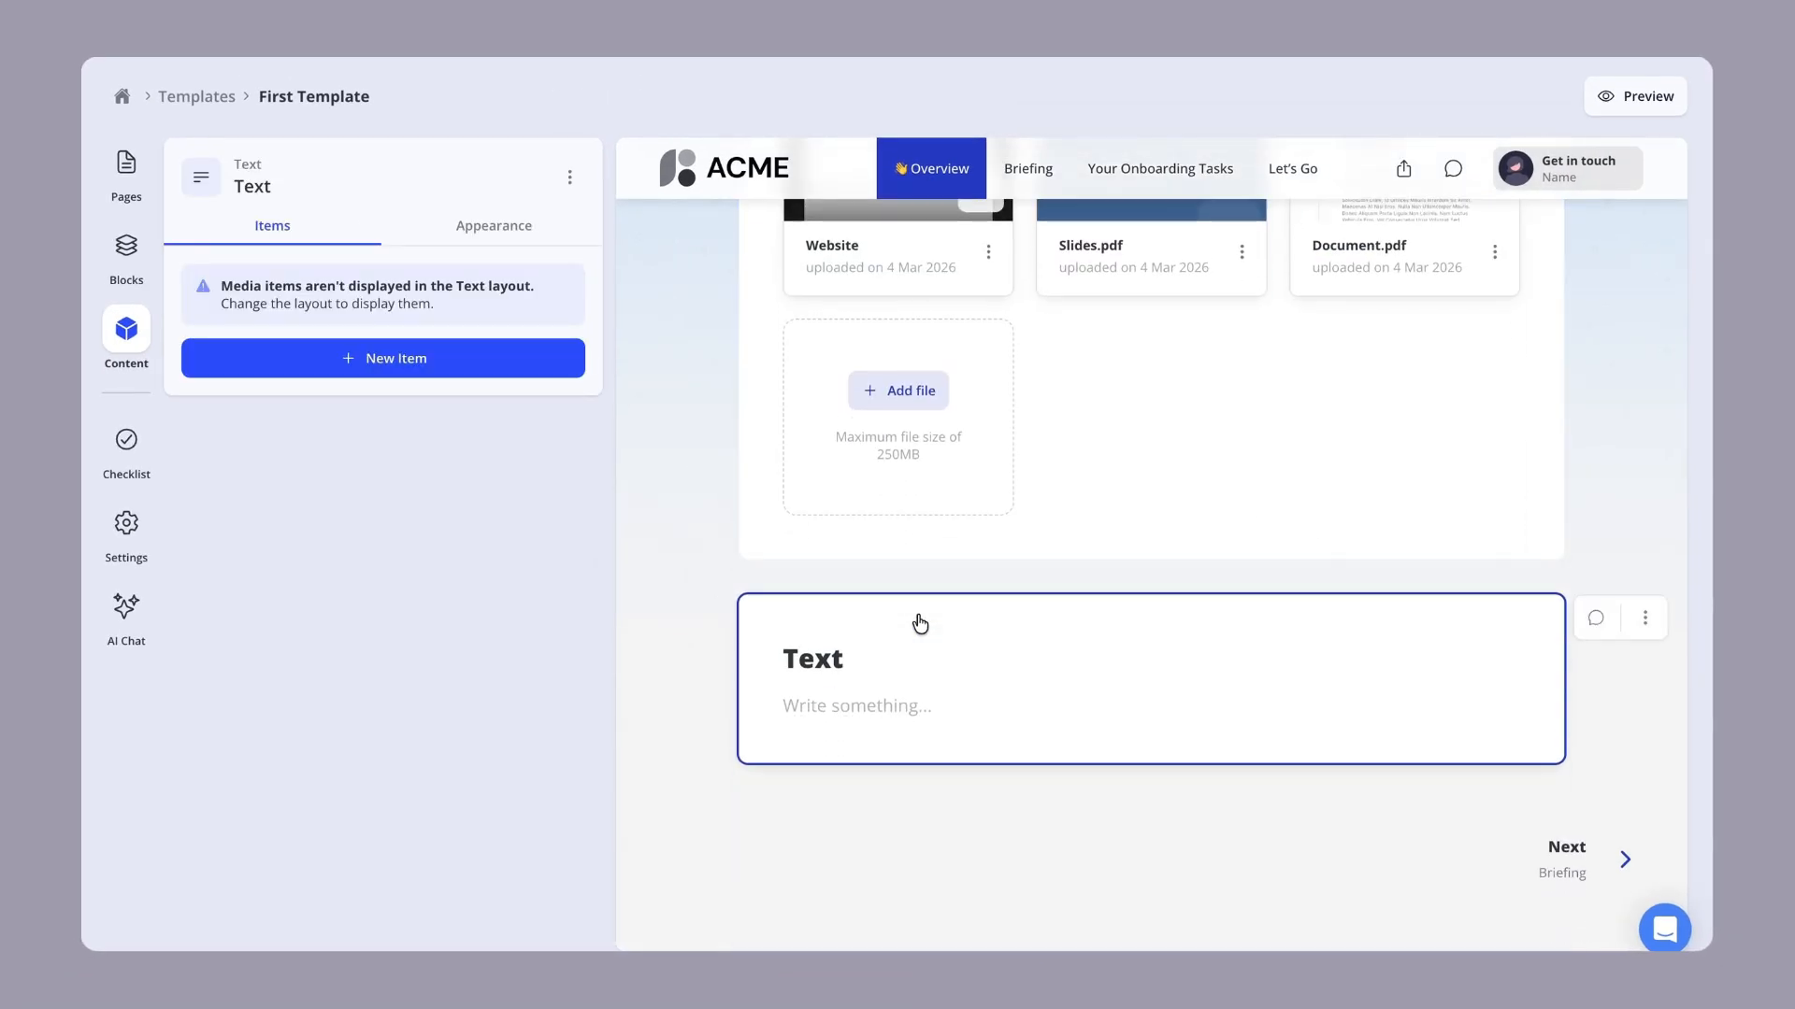
{"action": "double_click", "coordinate": [795, 659]}
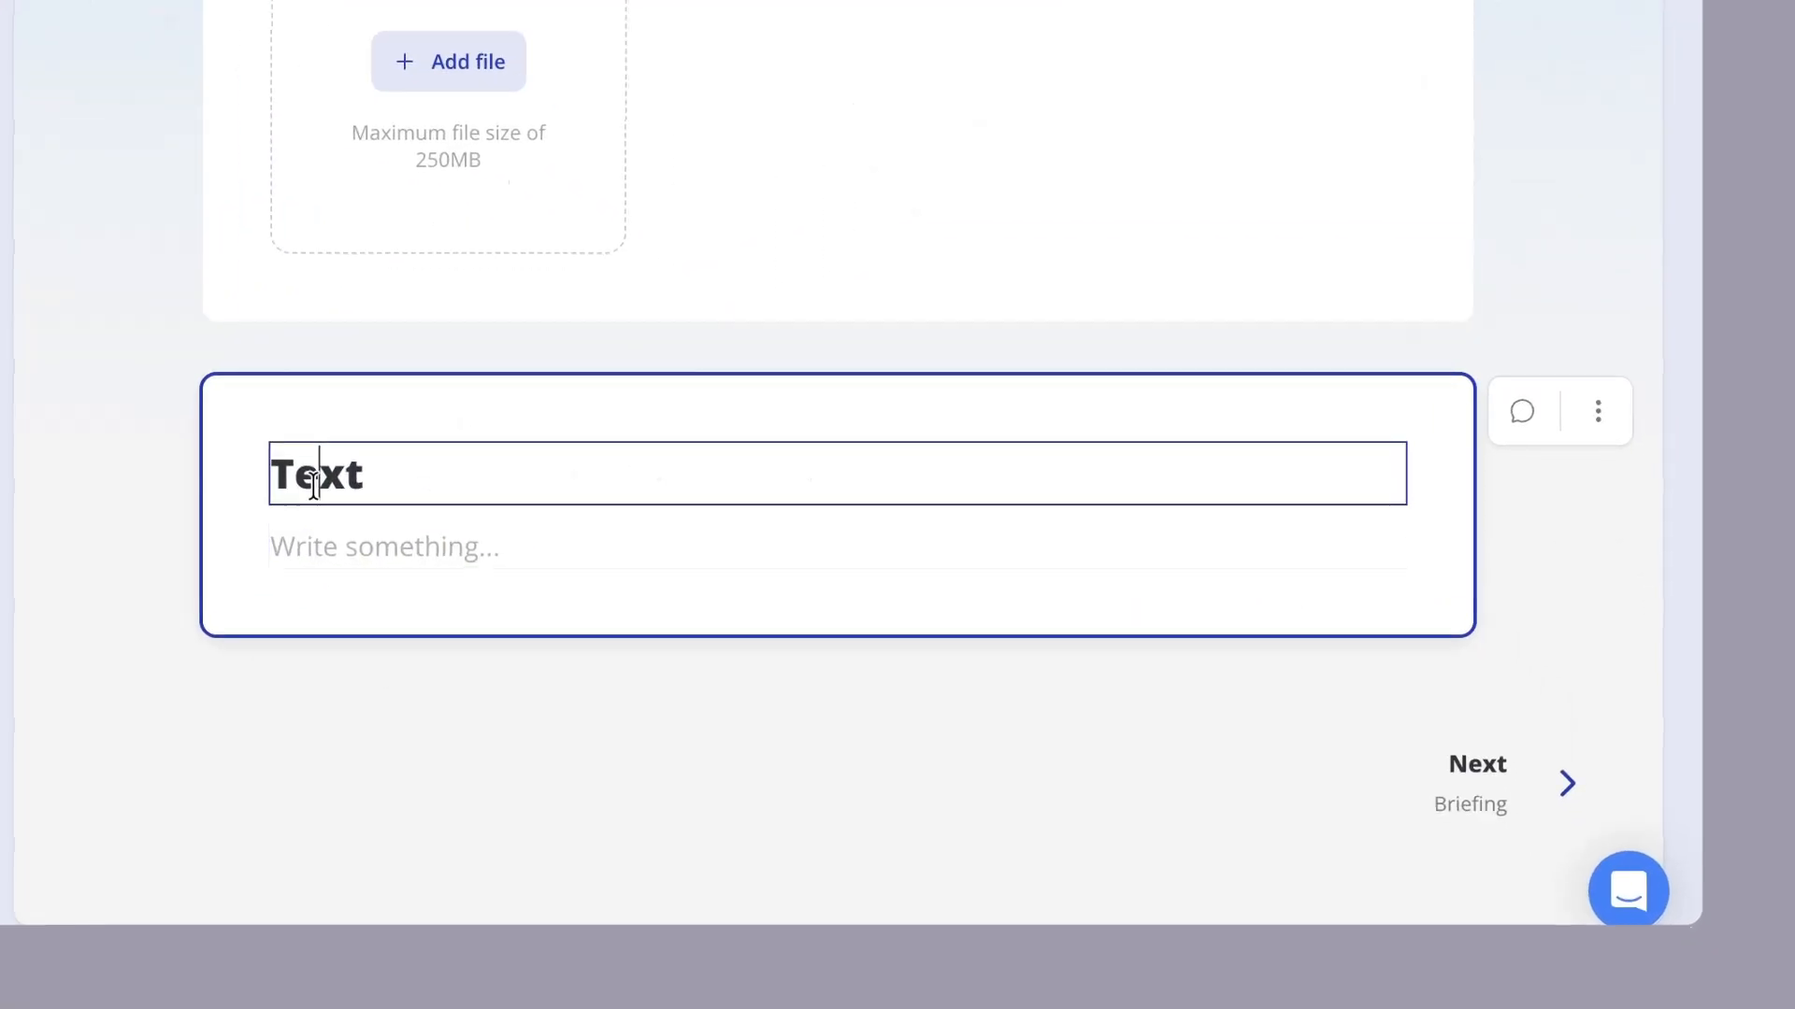
{"action": "type", "text": "Write in here"}
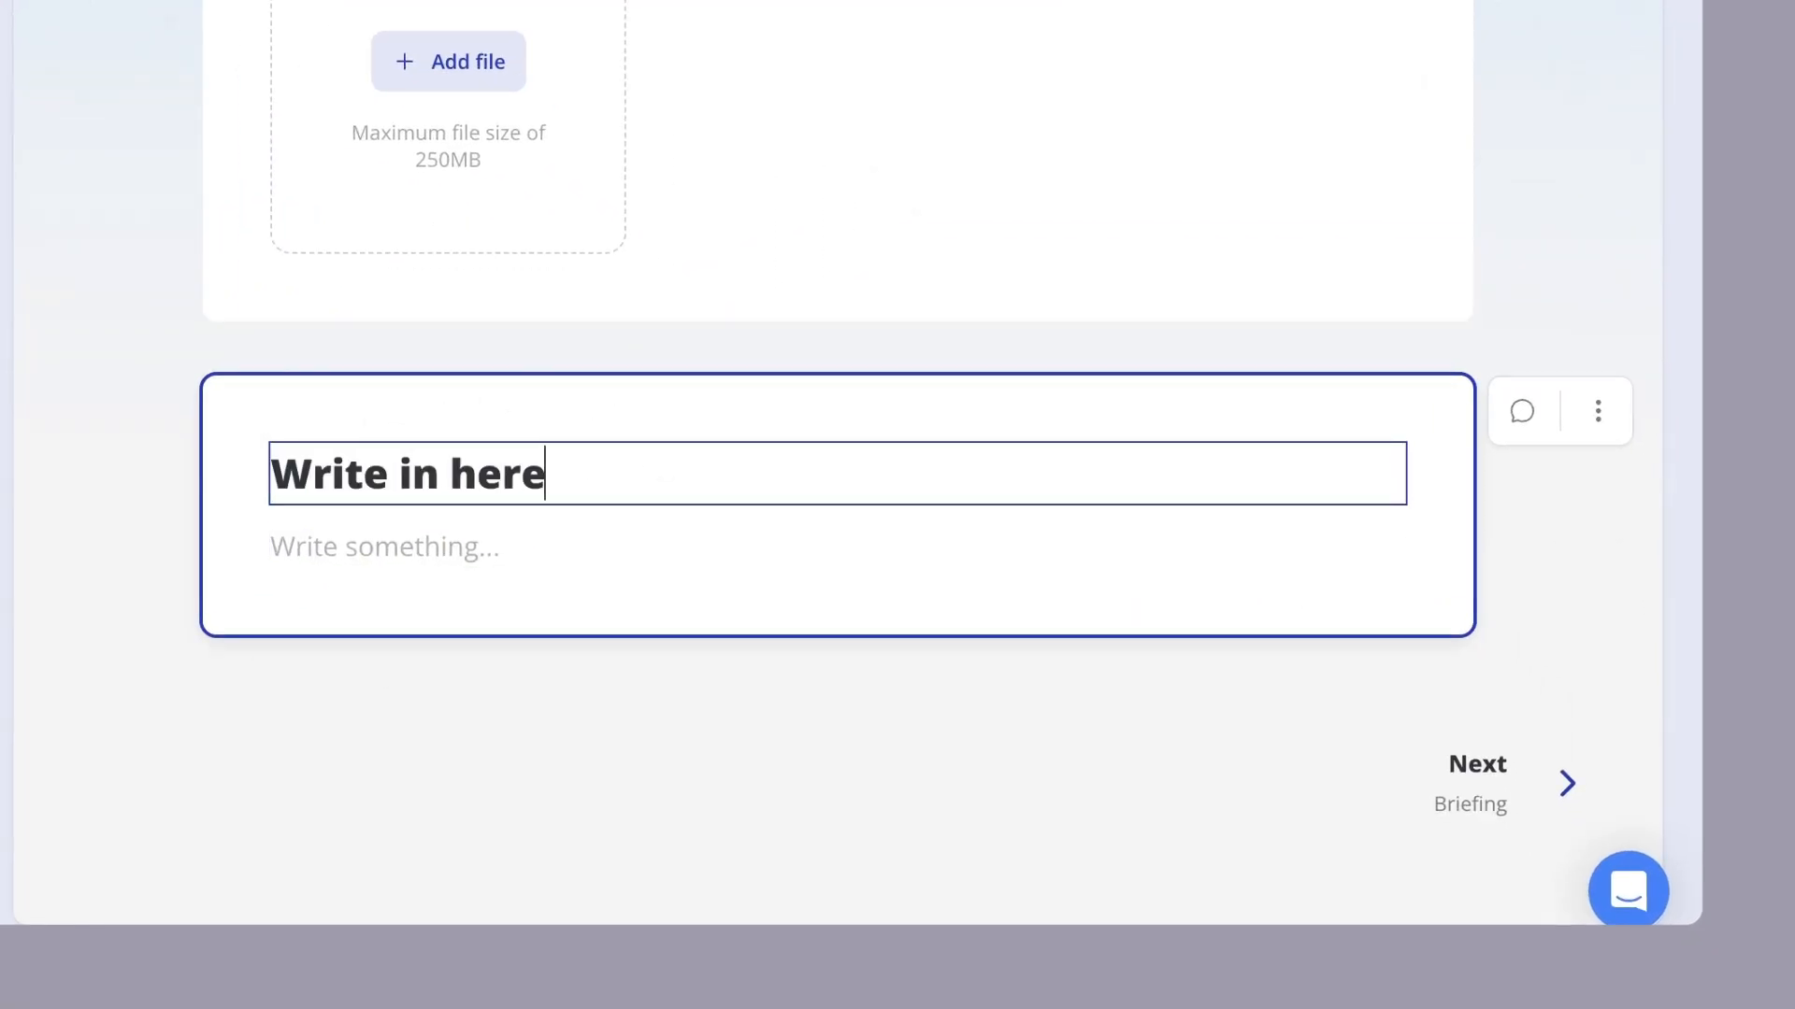
{"action": "left_click", "coordinate": [310, 542]}
{"action": "type", "text": "In there..."}
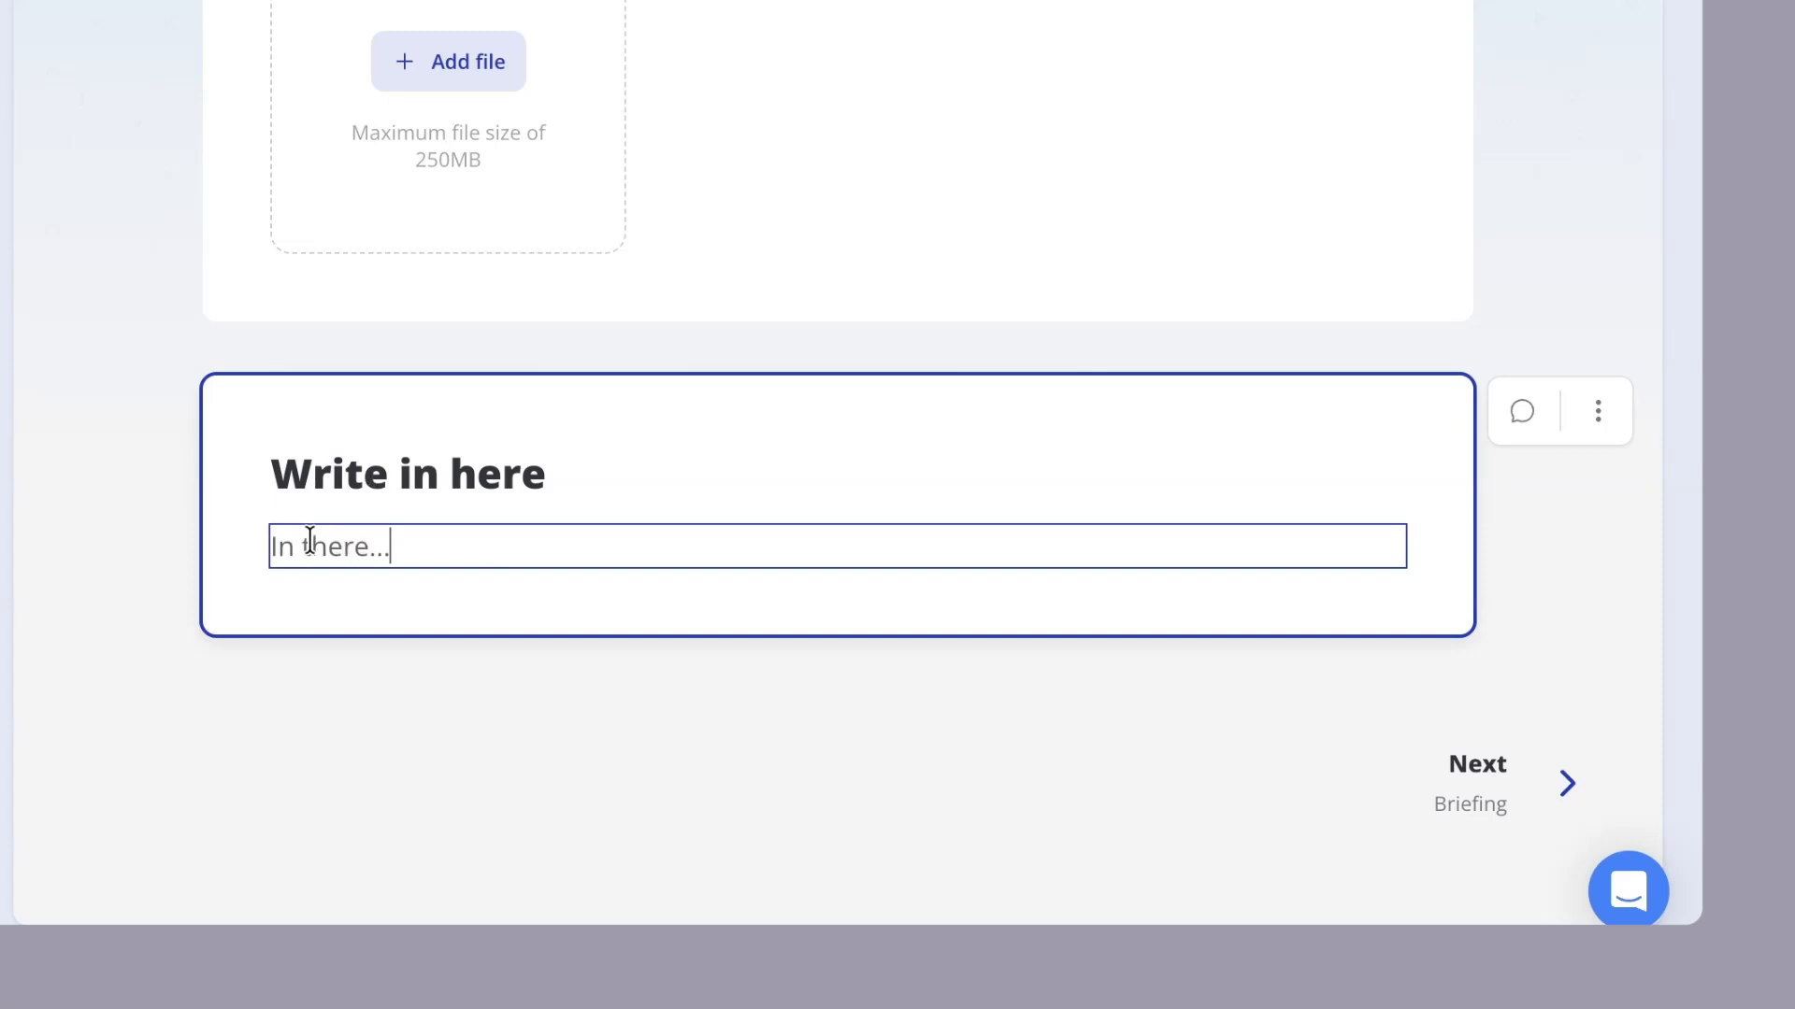
View the text formatting options for the body text of the "Write in here" block
{"action": "left_click_drag", "start_coordinate": [311, 544], "coordinate": [366, 542]}
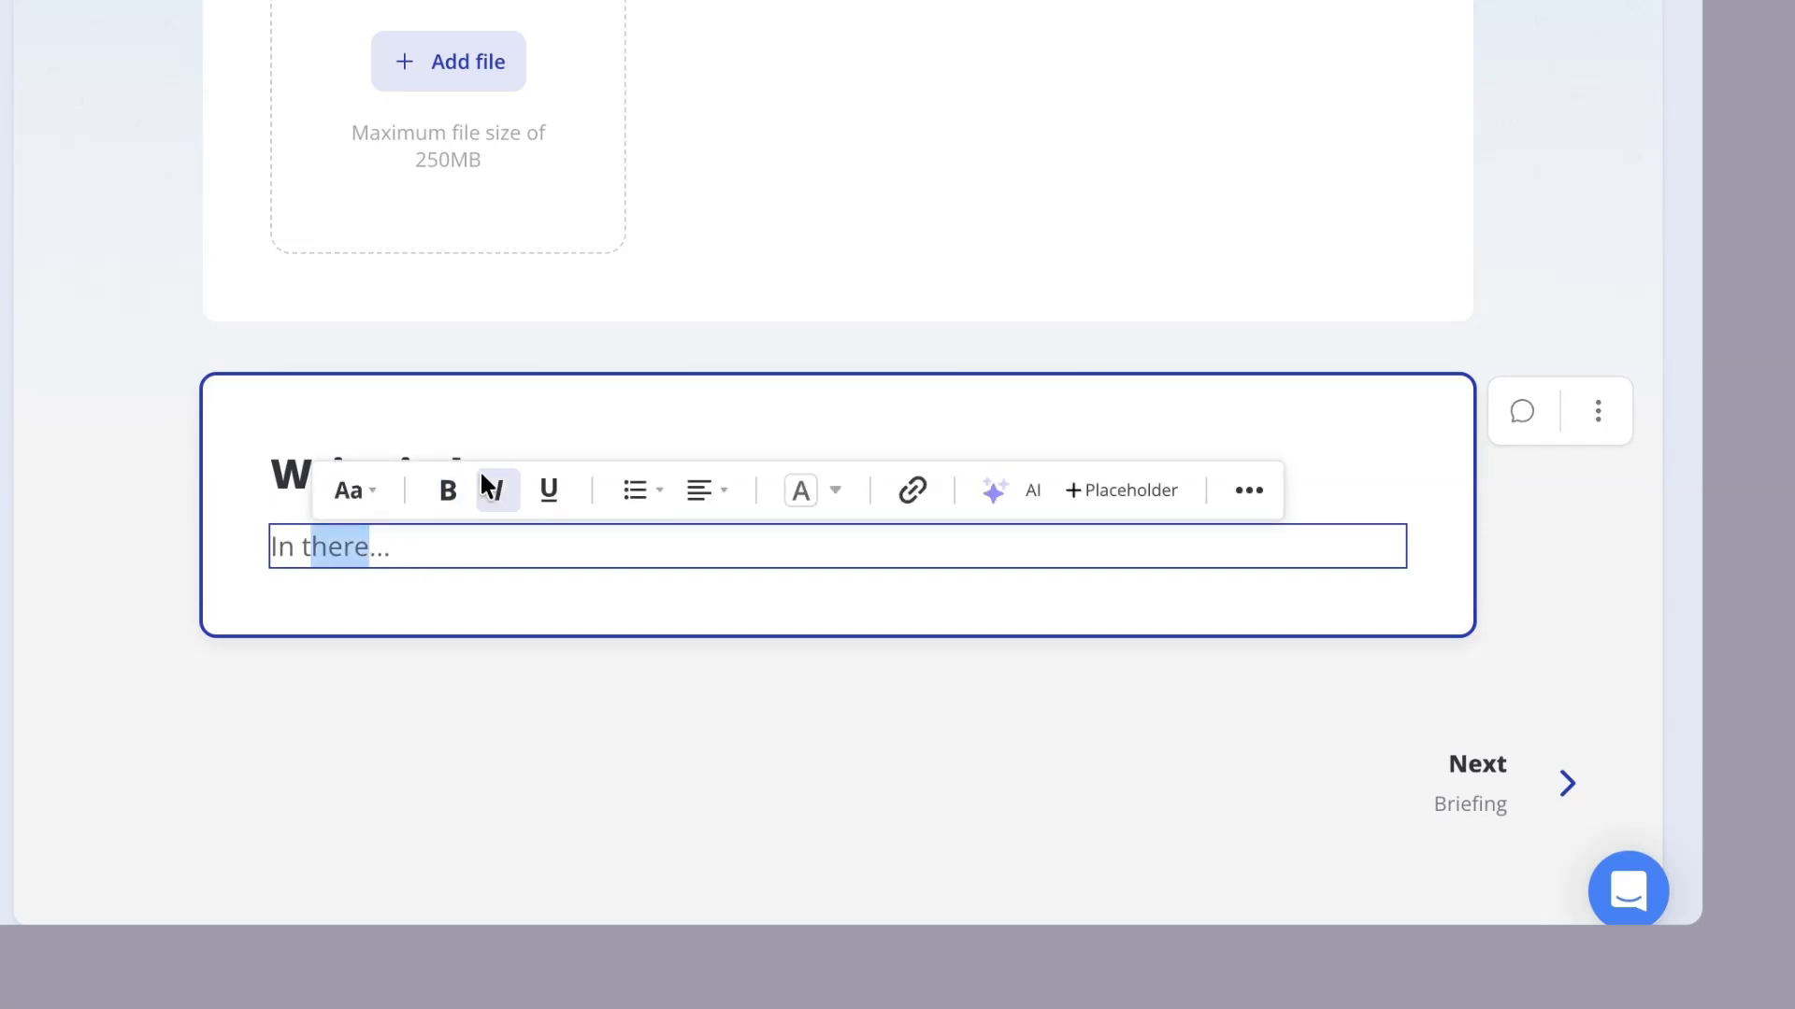
{"action": "left_click", "coordinate": [304, 473]}
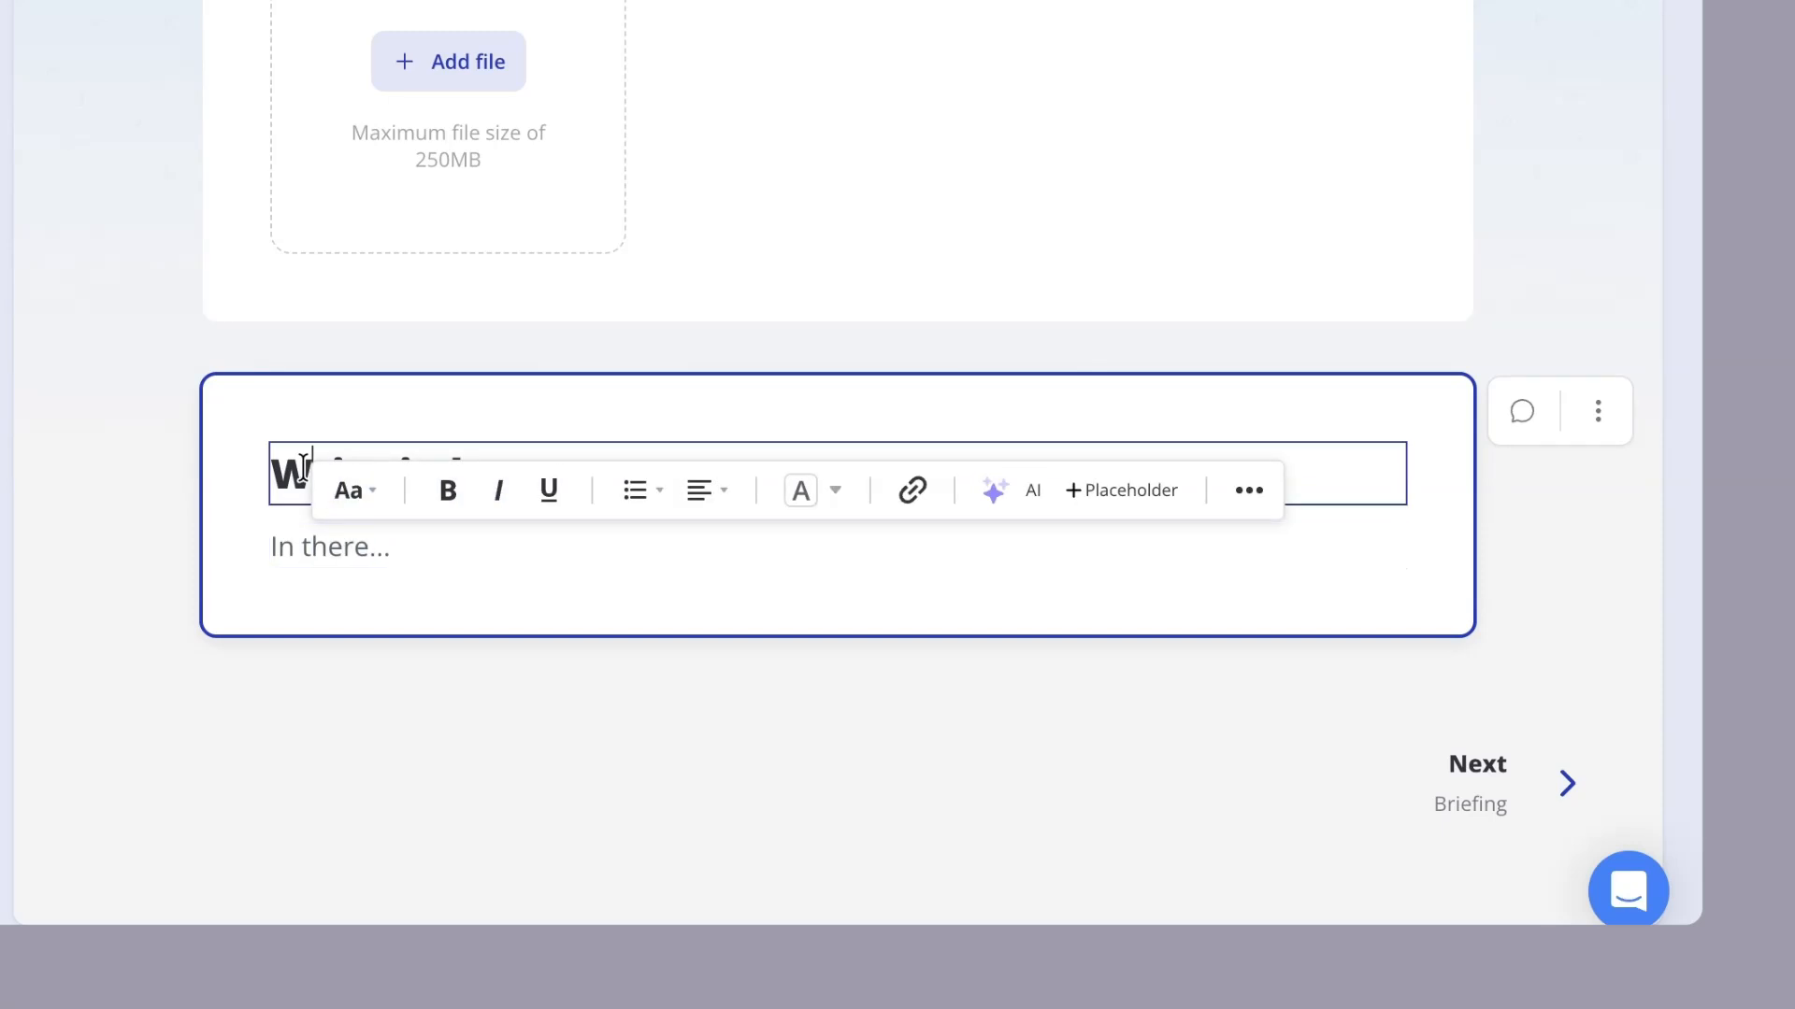
{"action": "double_click", "coordinate": [379, 550]}
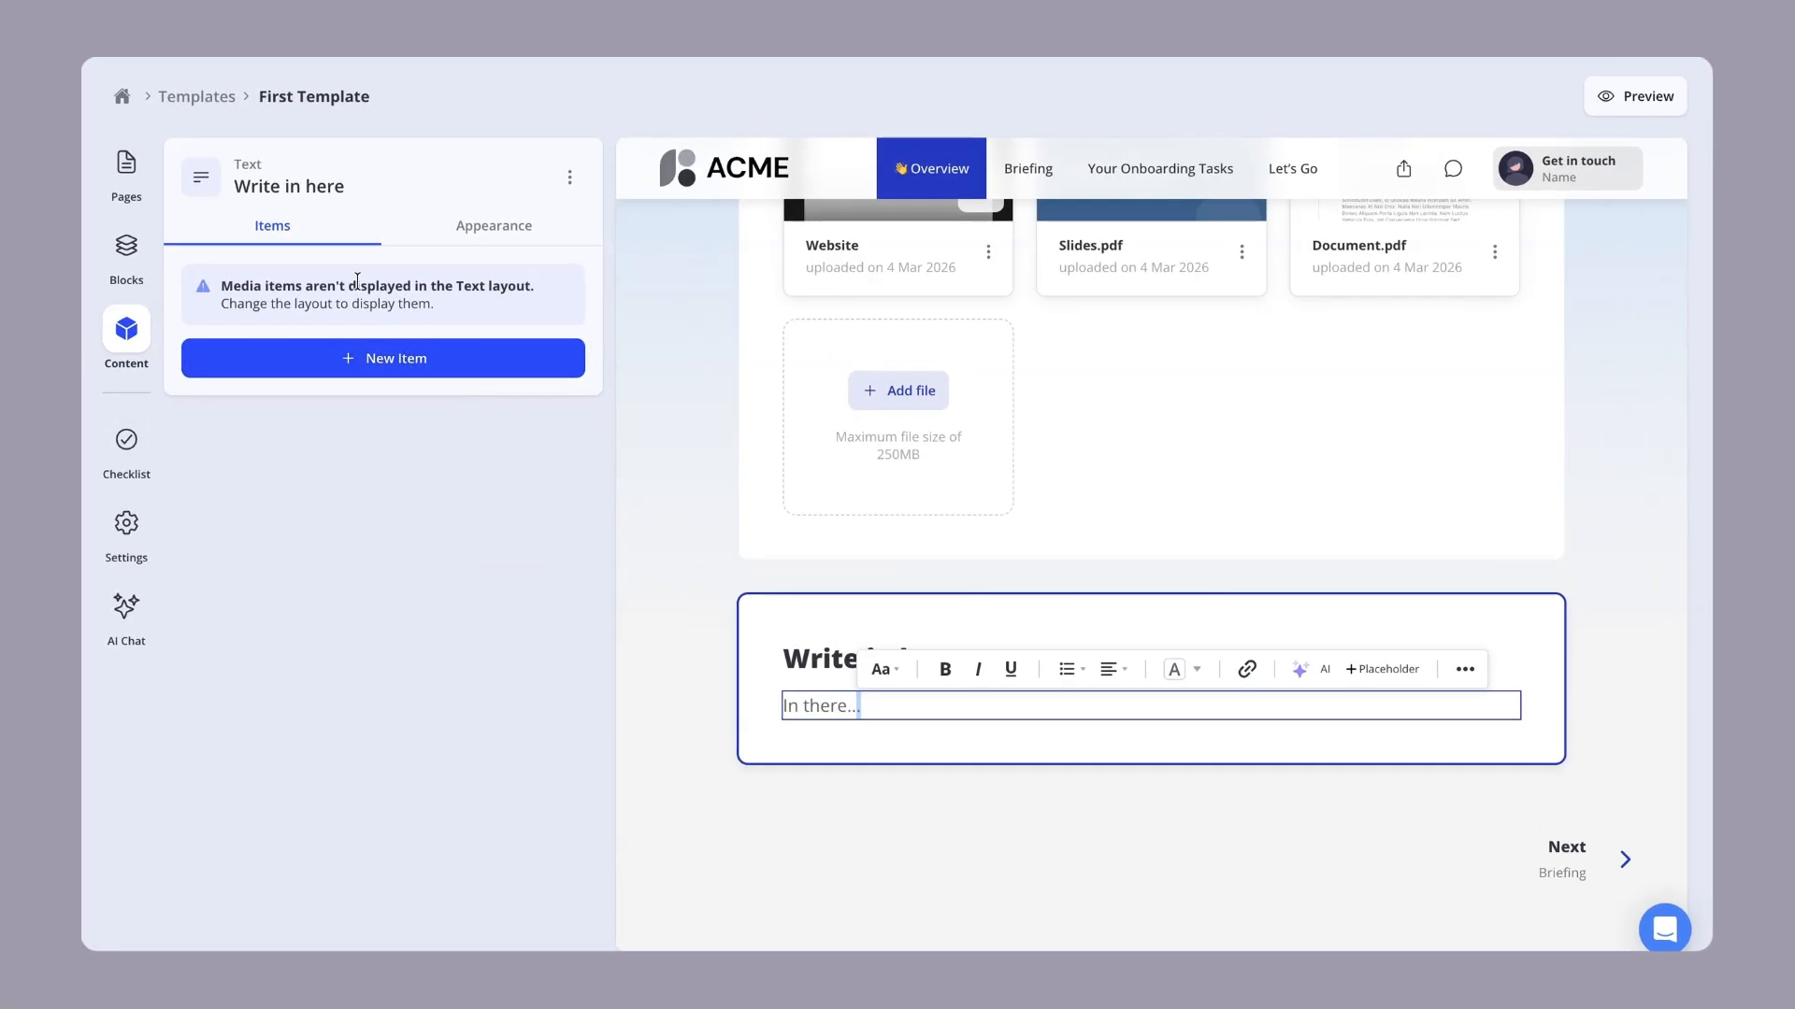
{"action": "left_click", "coordinate": [604, 490]}
Check the upload and embed type options for a new item in the "Write in here" block, without adding one
{"action": "scroll", "coordinate": [716, 339], "scroll_direction": "up", "scroll_amount": 1}
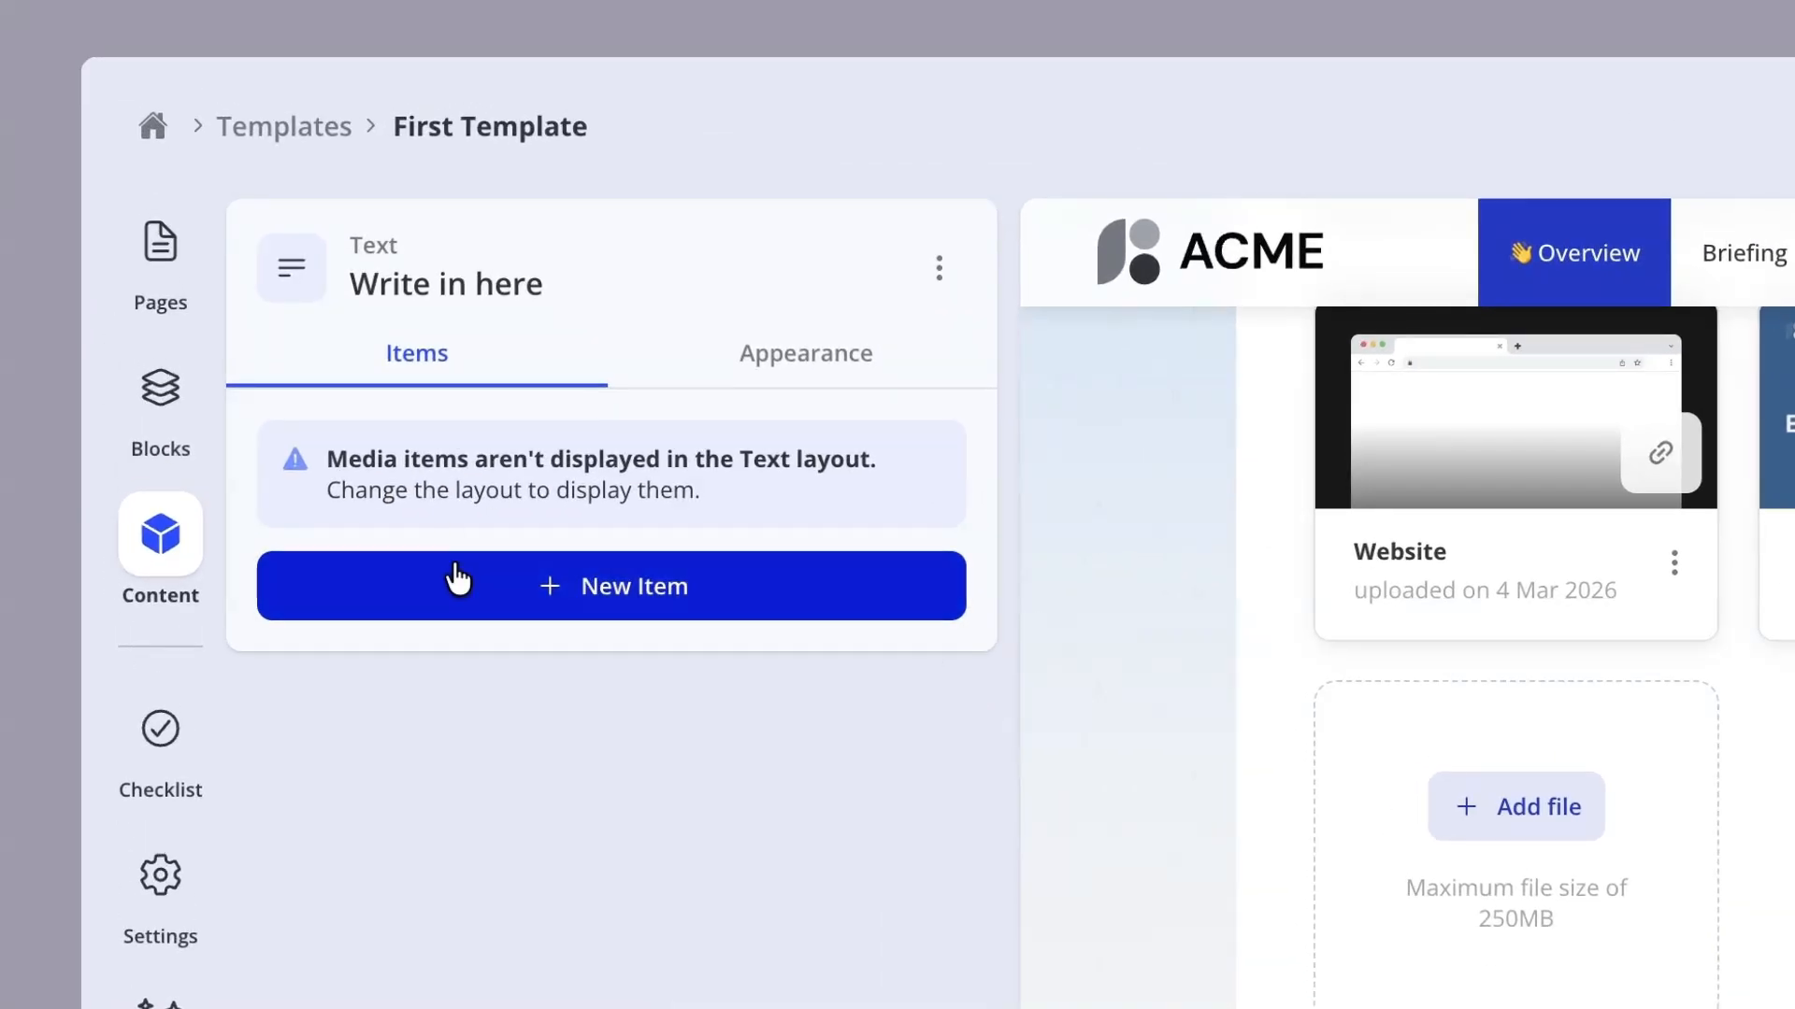
{"action": "left_click", "coordinate": [587, 566]}
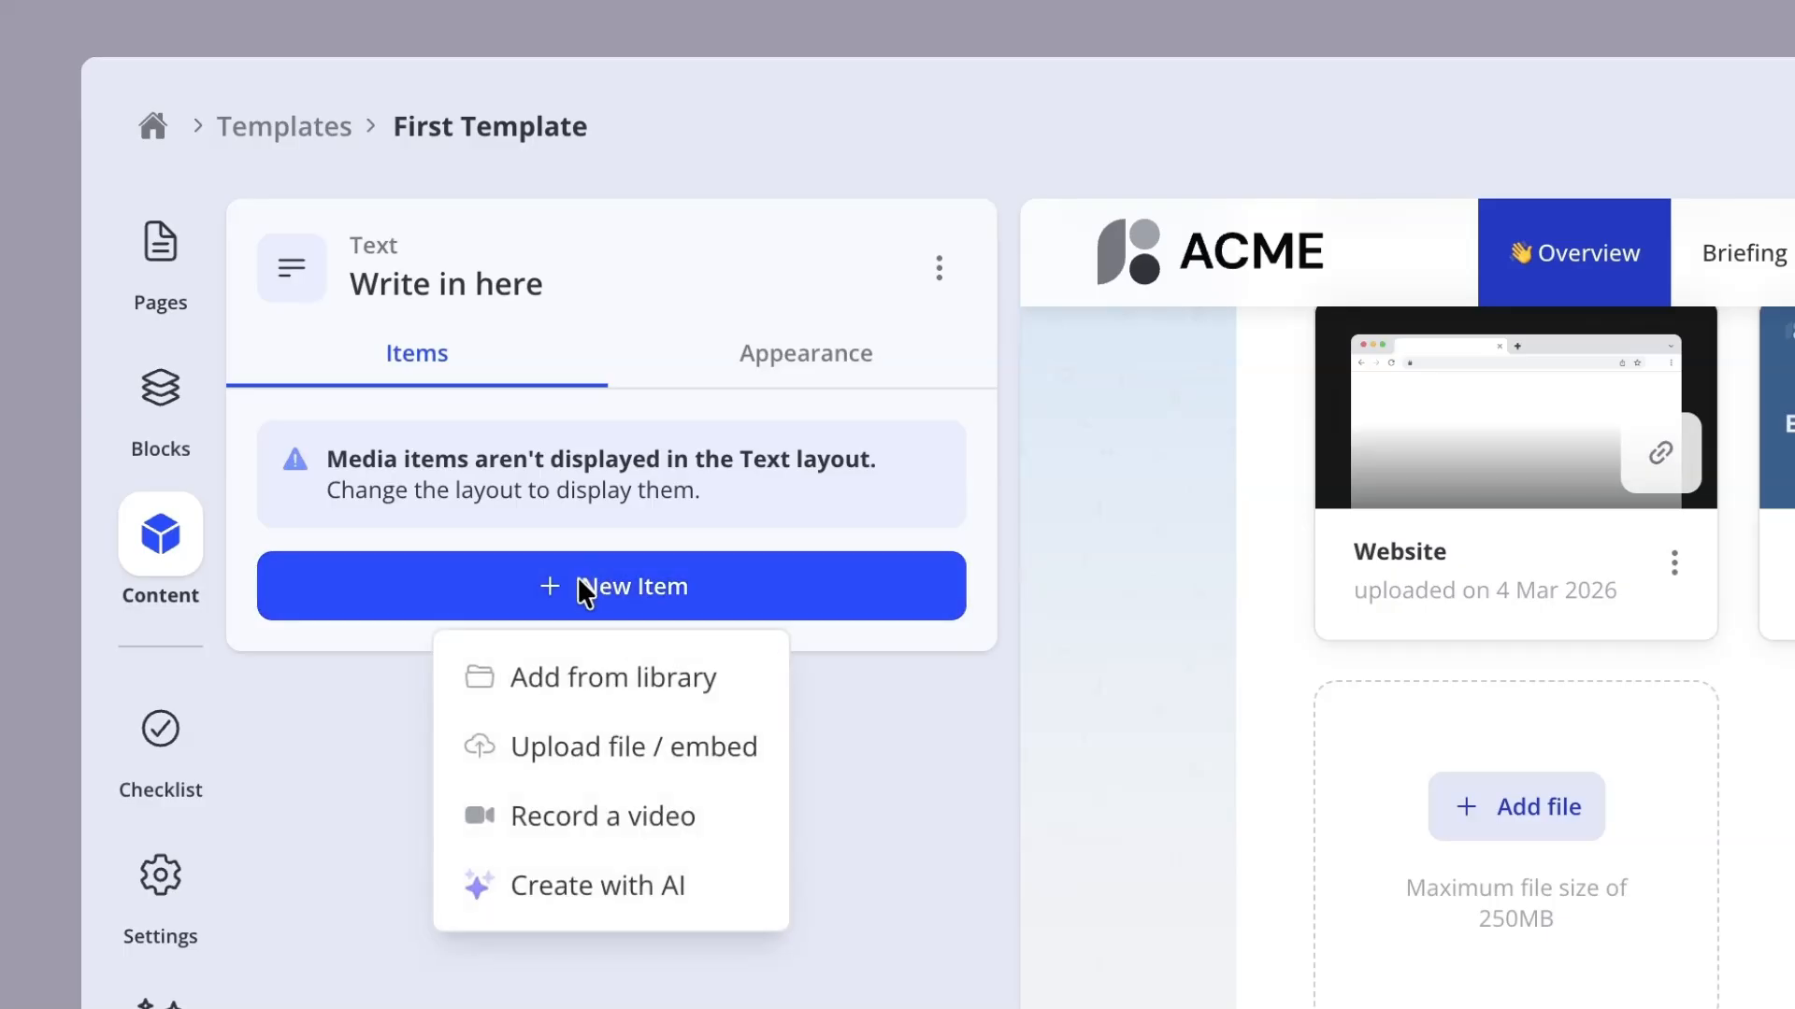
{"action": "left_click", "coordinate": [545, 726]}
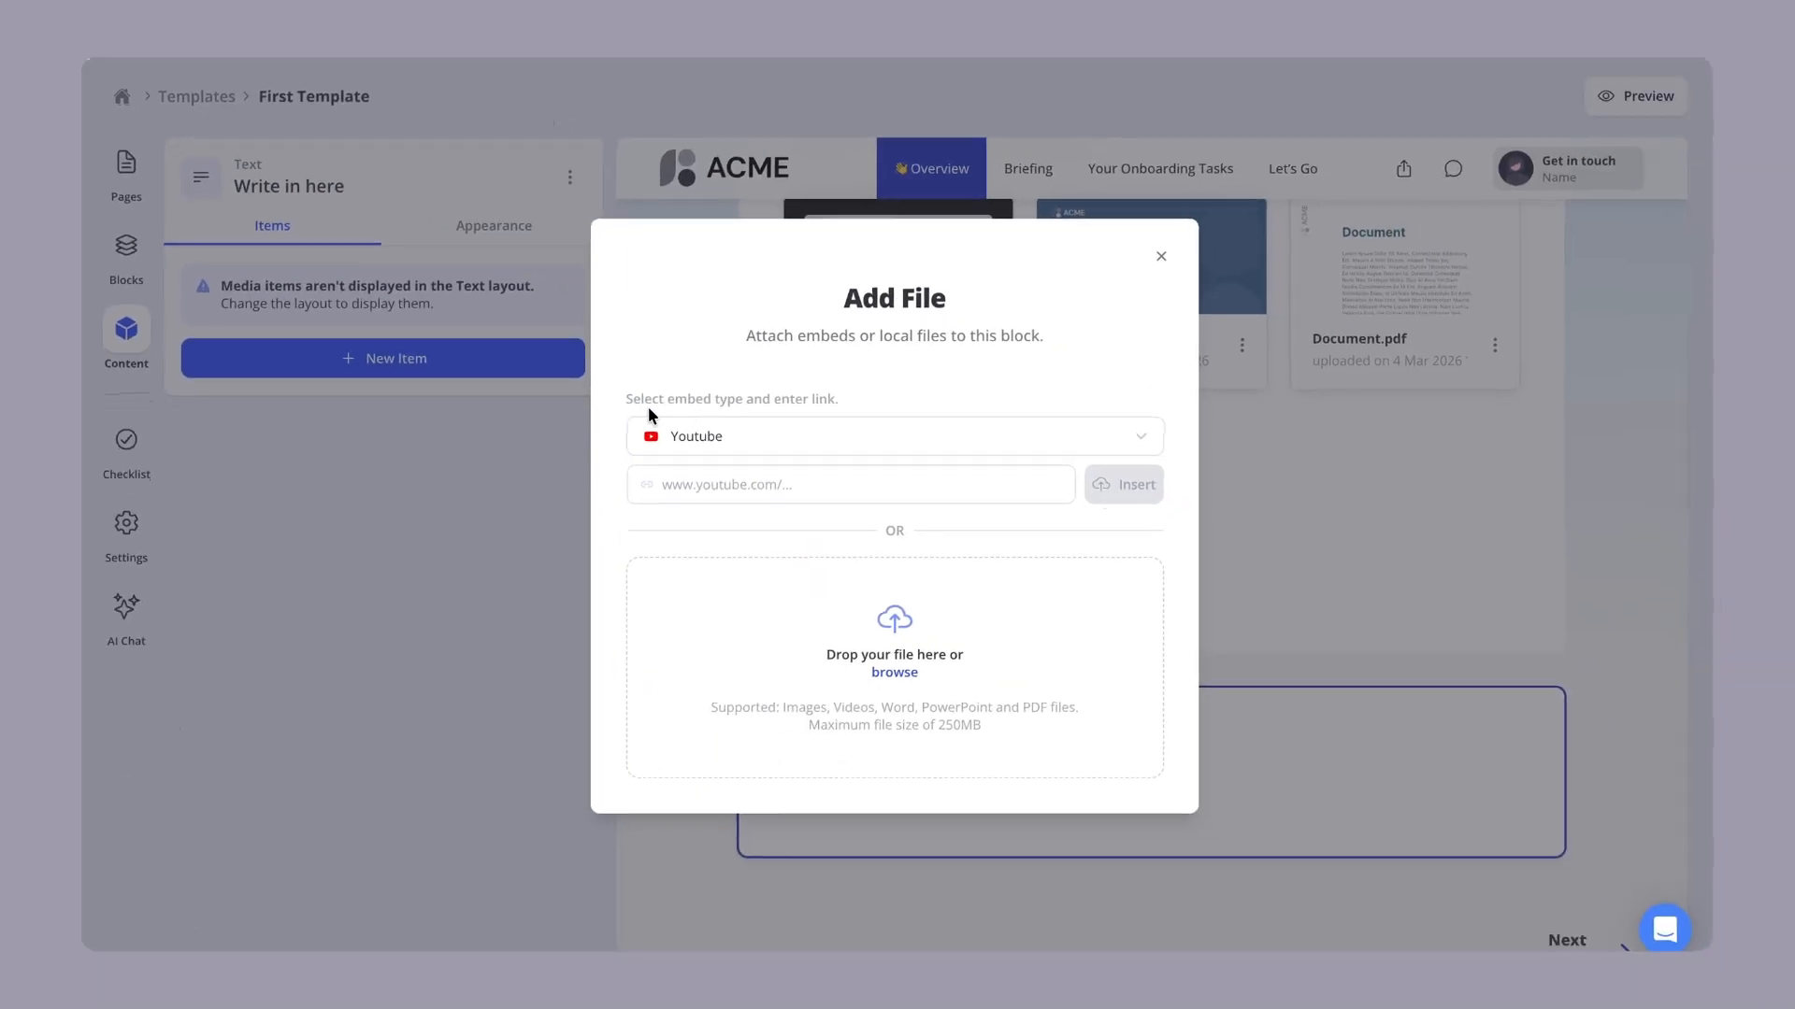
{"action": "left_click", "coordinate": [739, 499]}
{"action": "scroll", "coordinate": [677, 519], "scroll_direction": "down", "scroll_amount": 3}
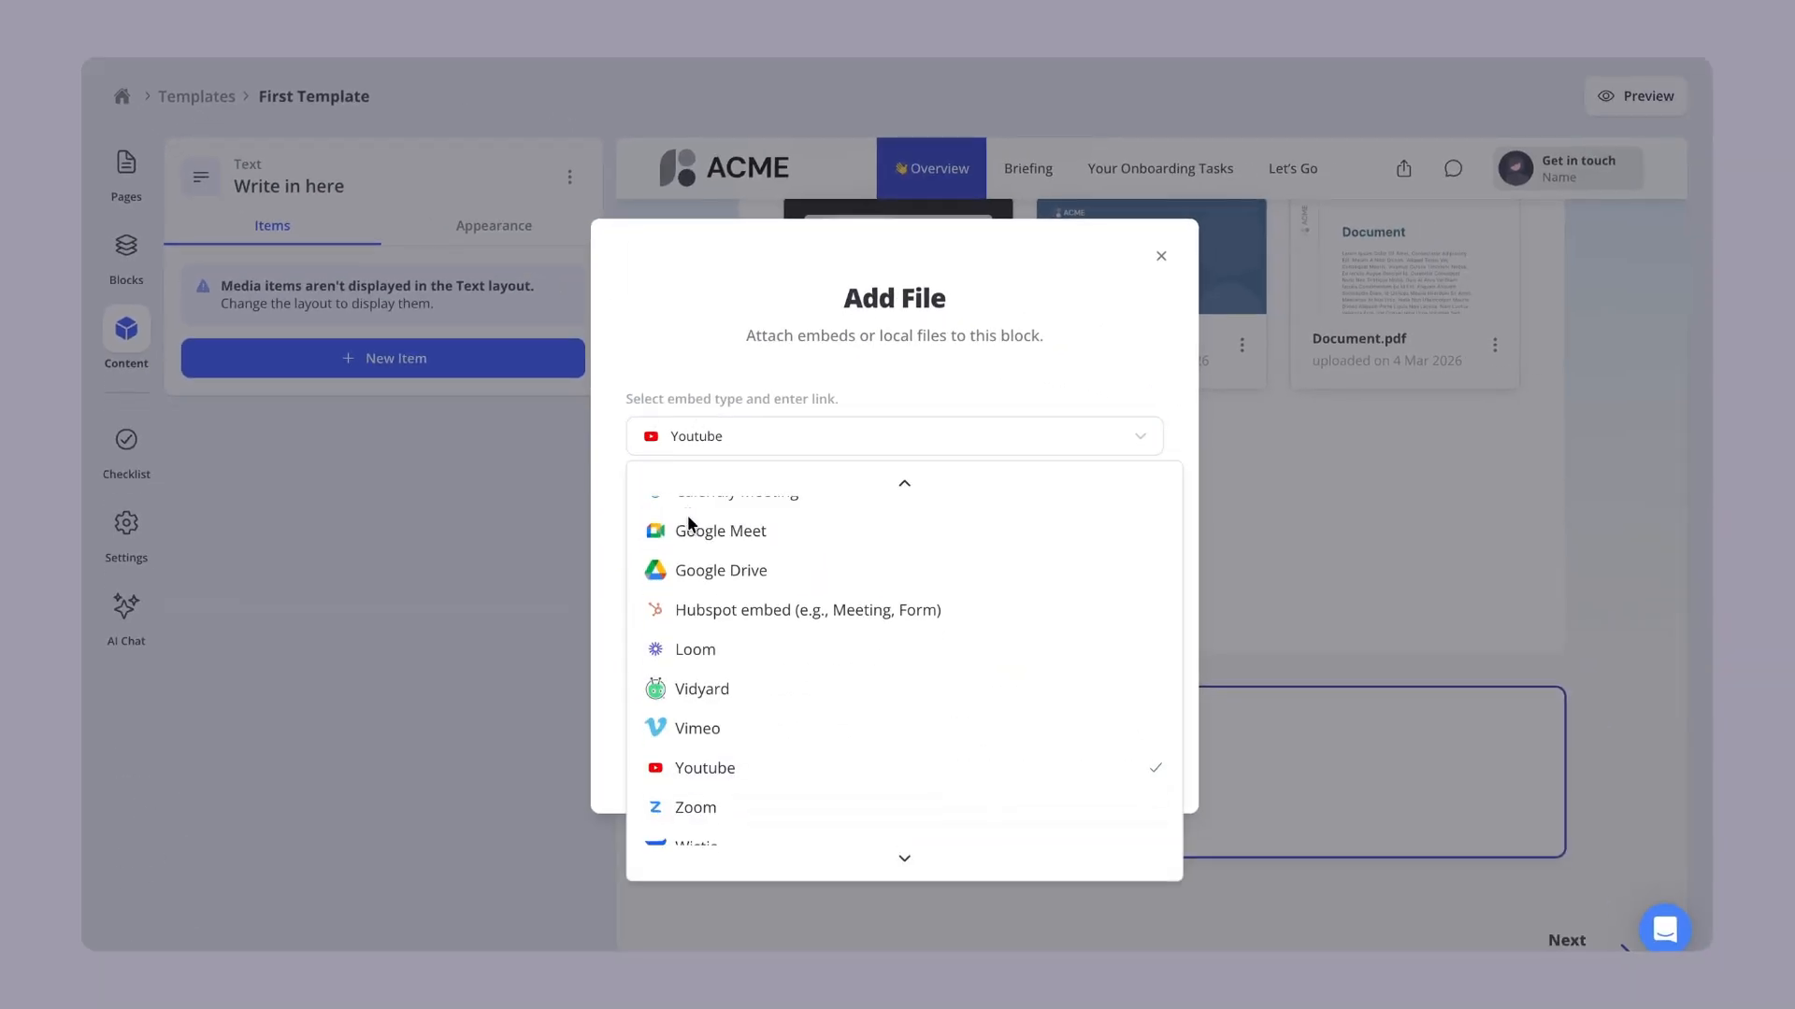
{"action": "left_click", "coordinate": [760, 352]}
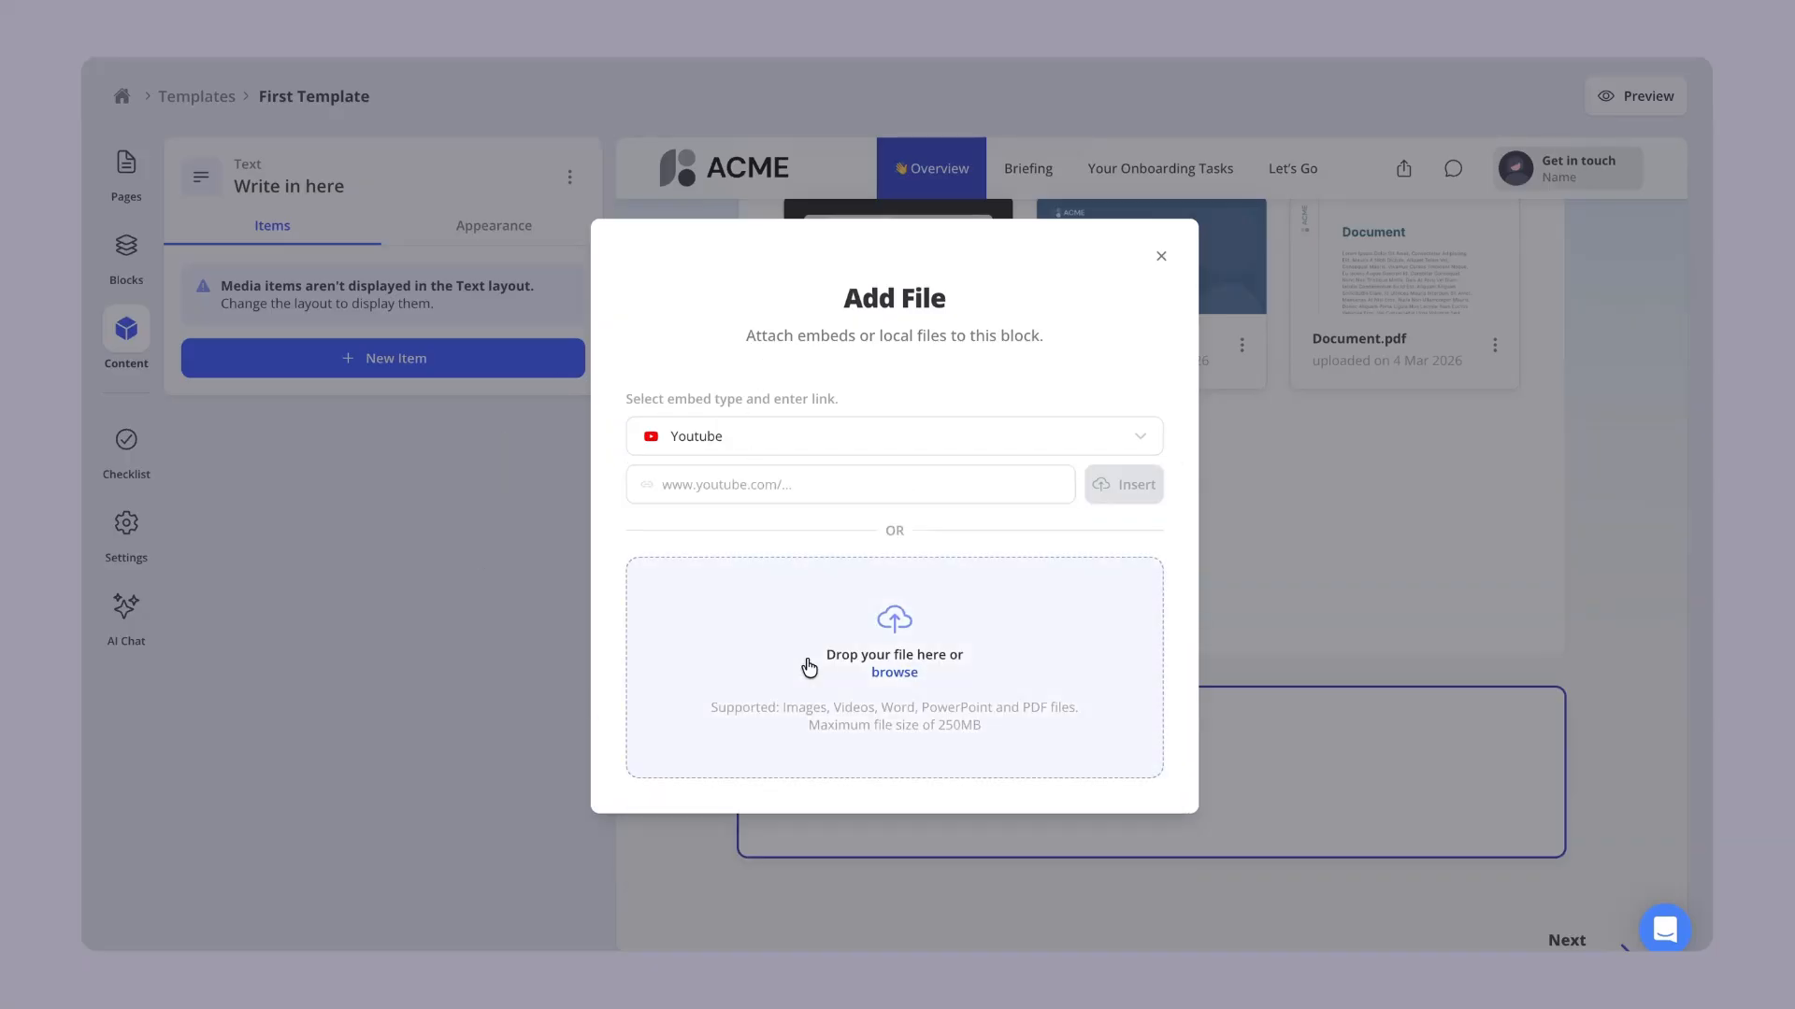
{"action": "left_click", "coordinate": [495, 573]}
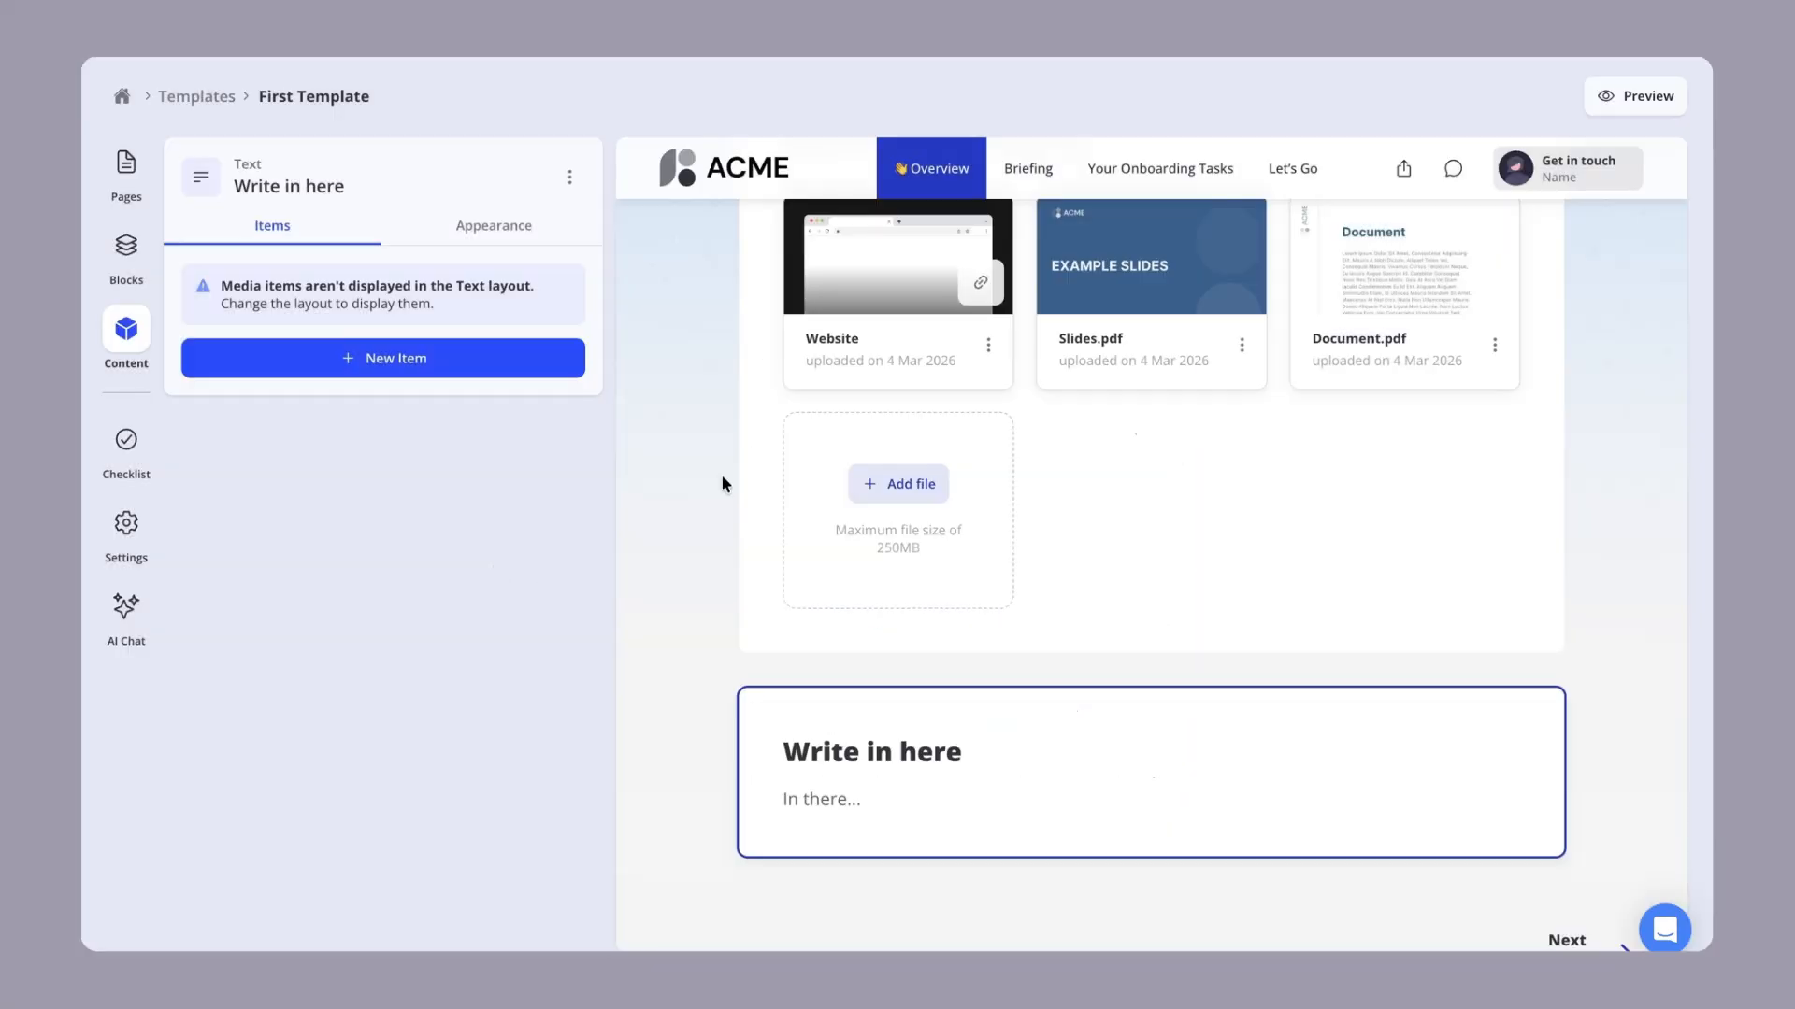
Inspect the items of the Quick links & files block and the cards of the Meet Your Team block
{"action": "scroll", "coordinate": [721, 477], "scroll_direction": "up", "scroll_amount": 3}
{"action": "left_click", "coordinate": [756, 325]}
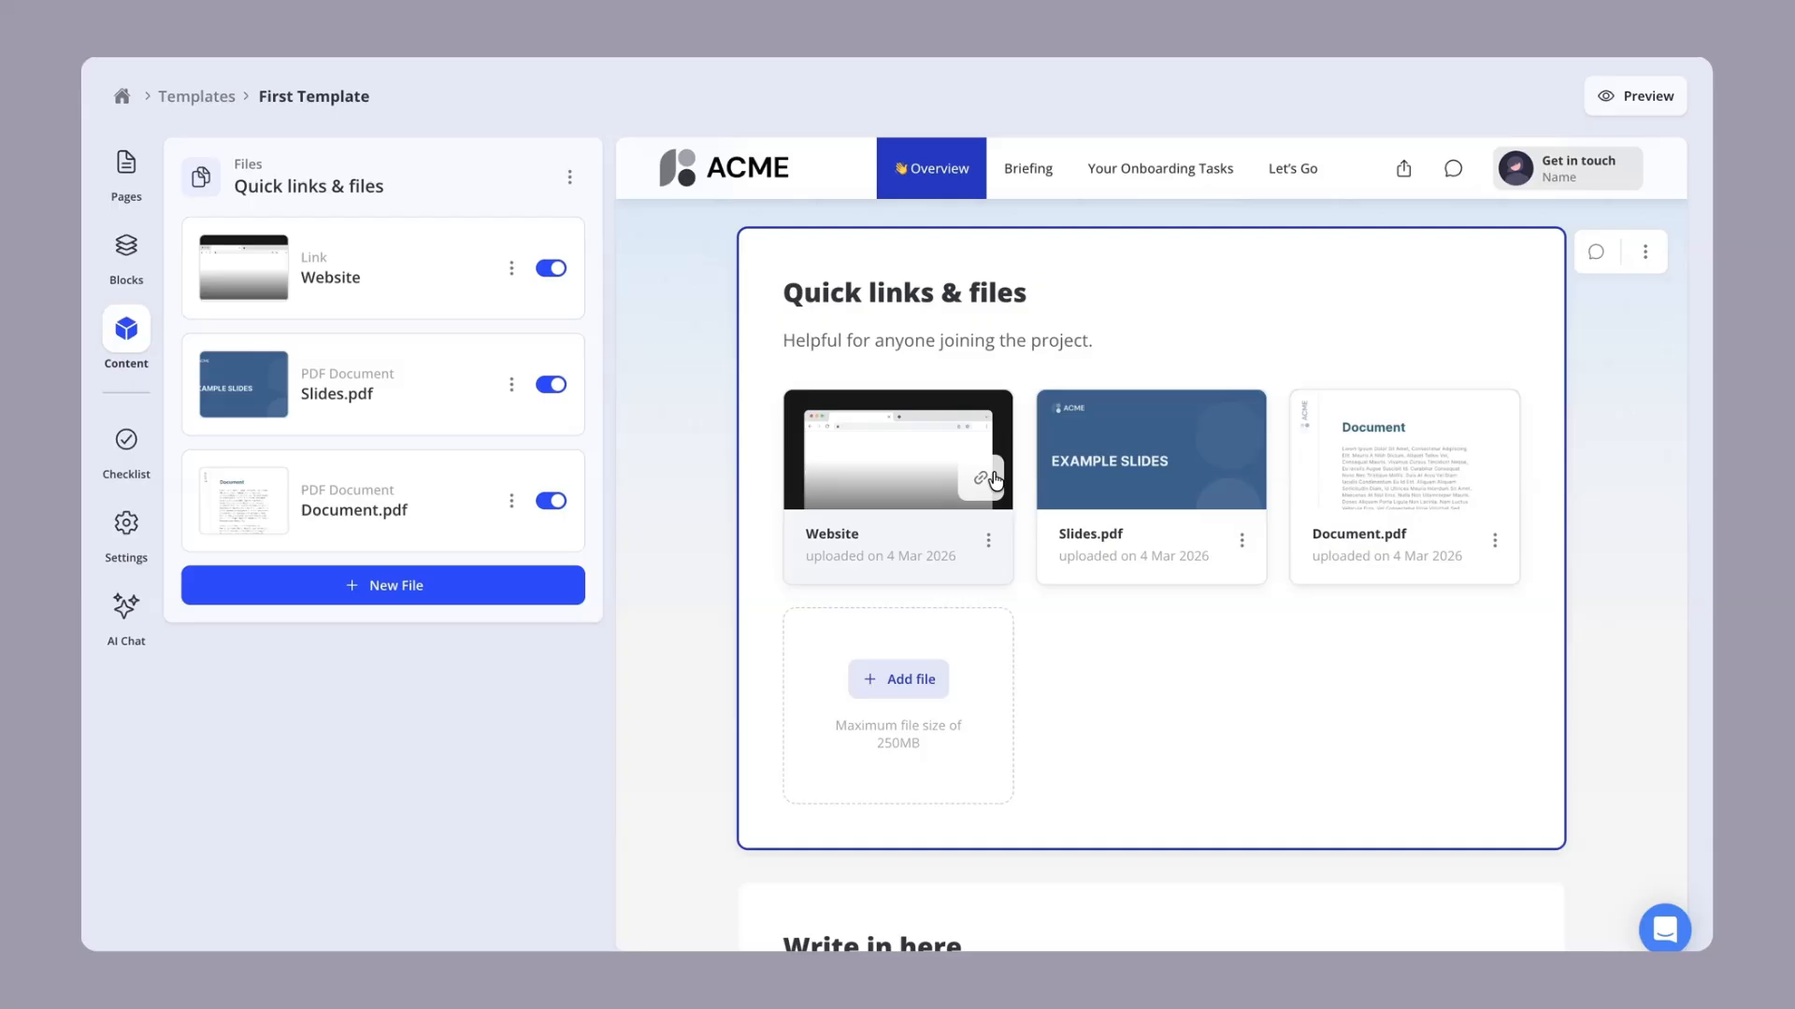
{"action": "scroll", "coordinate": [921, 542], "scroll_direction": "up", "scroll_amount": 8}
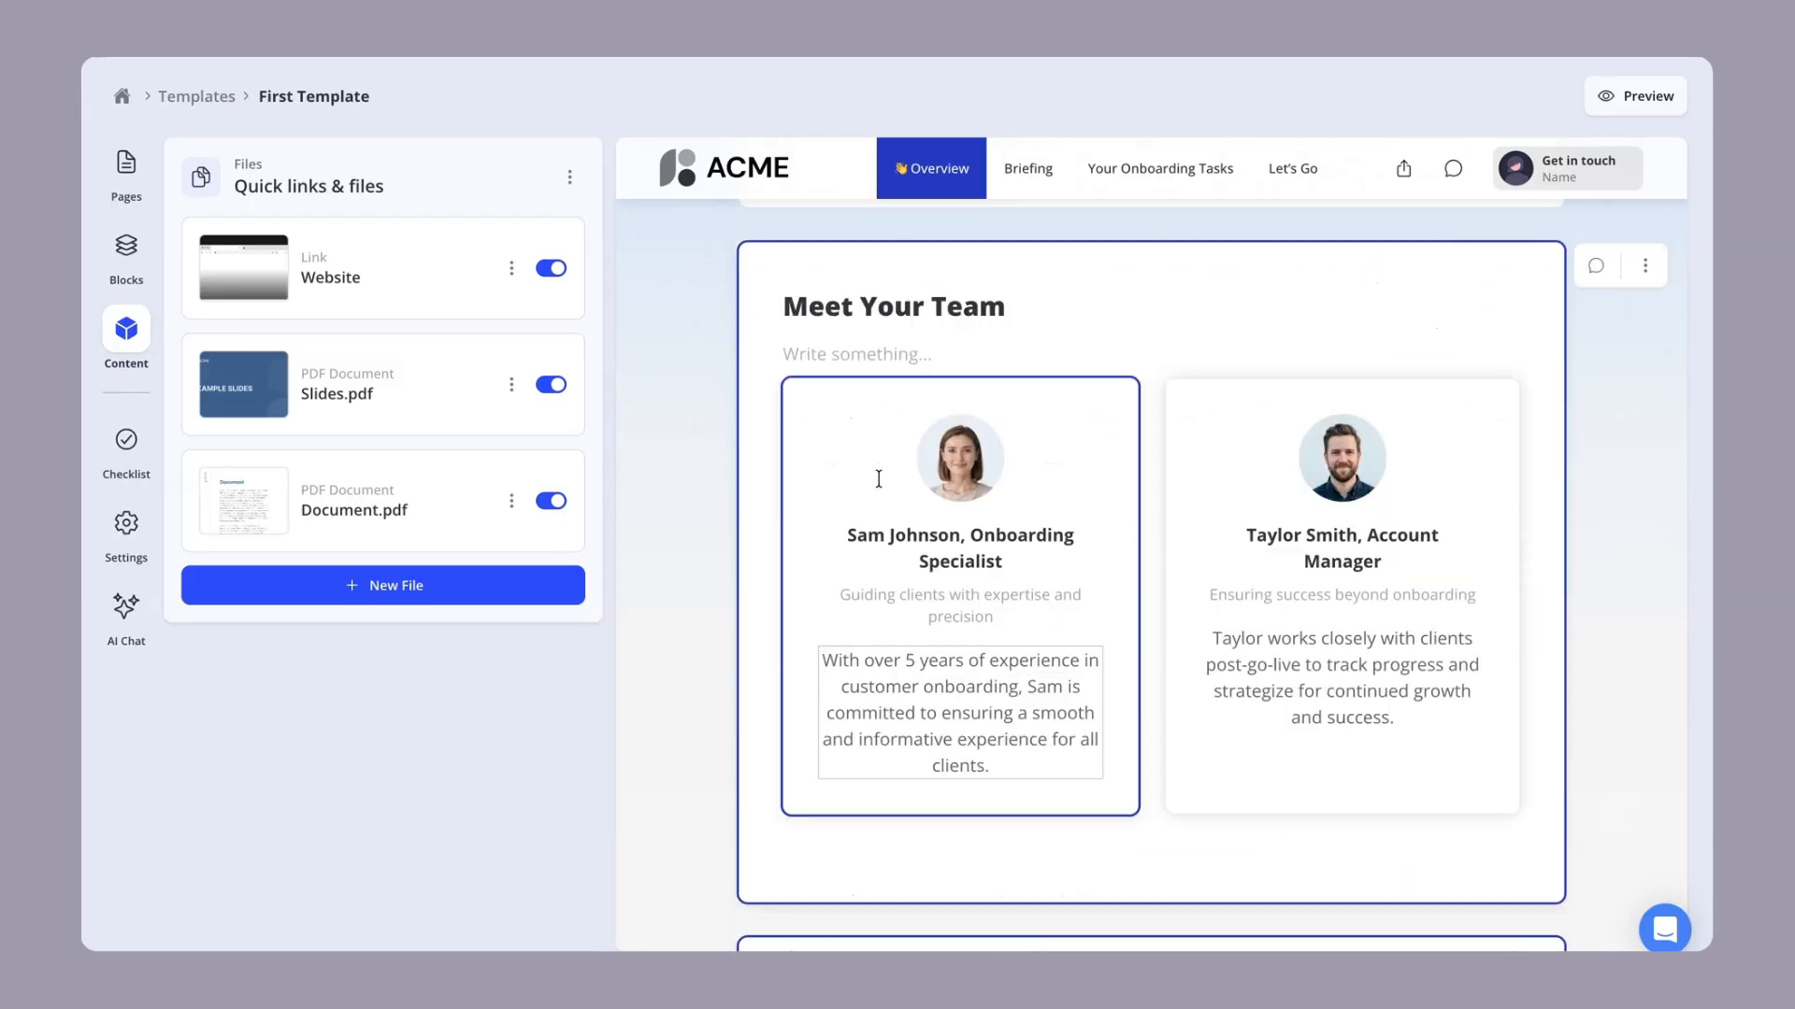
{"action": "left_click", "coordinate": [925, 374]}
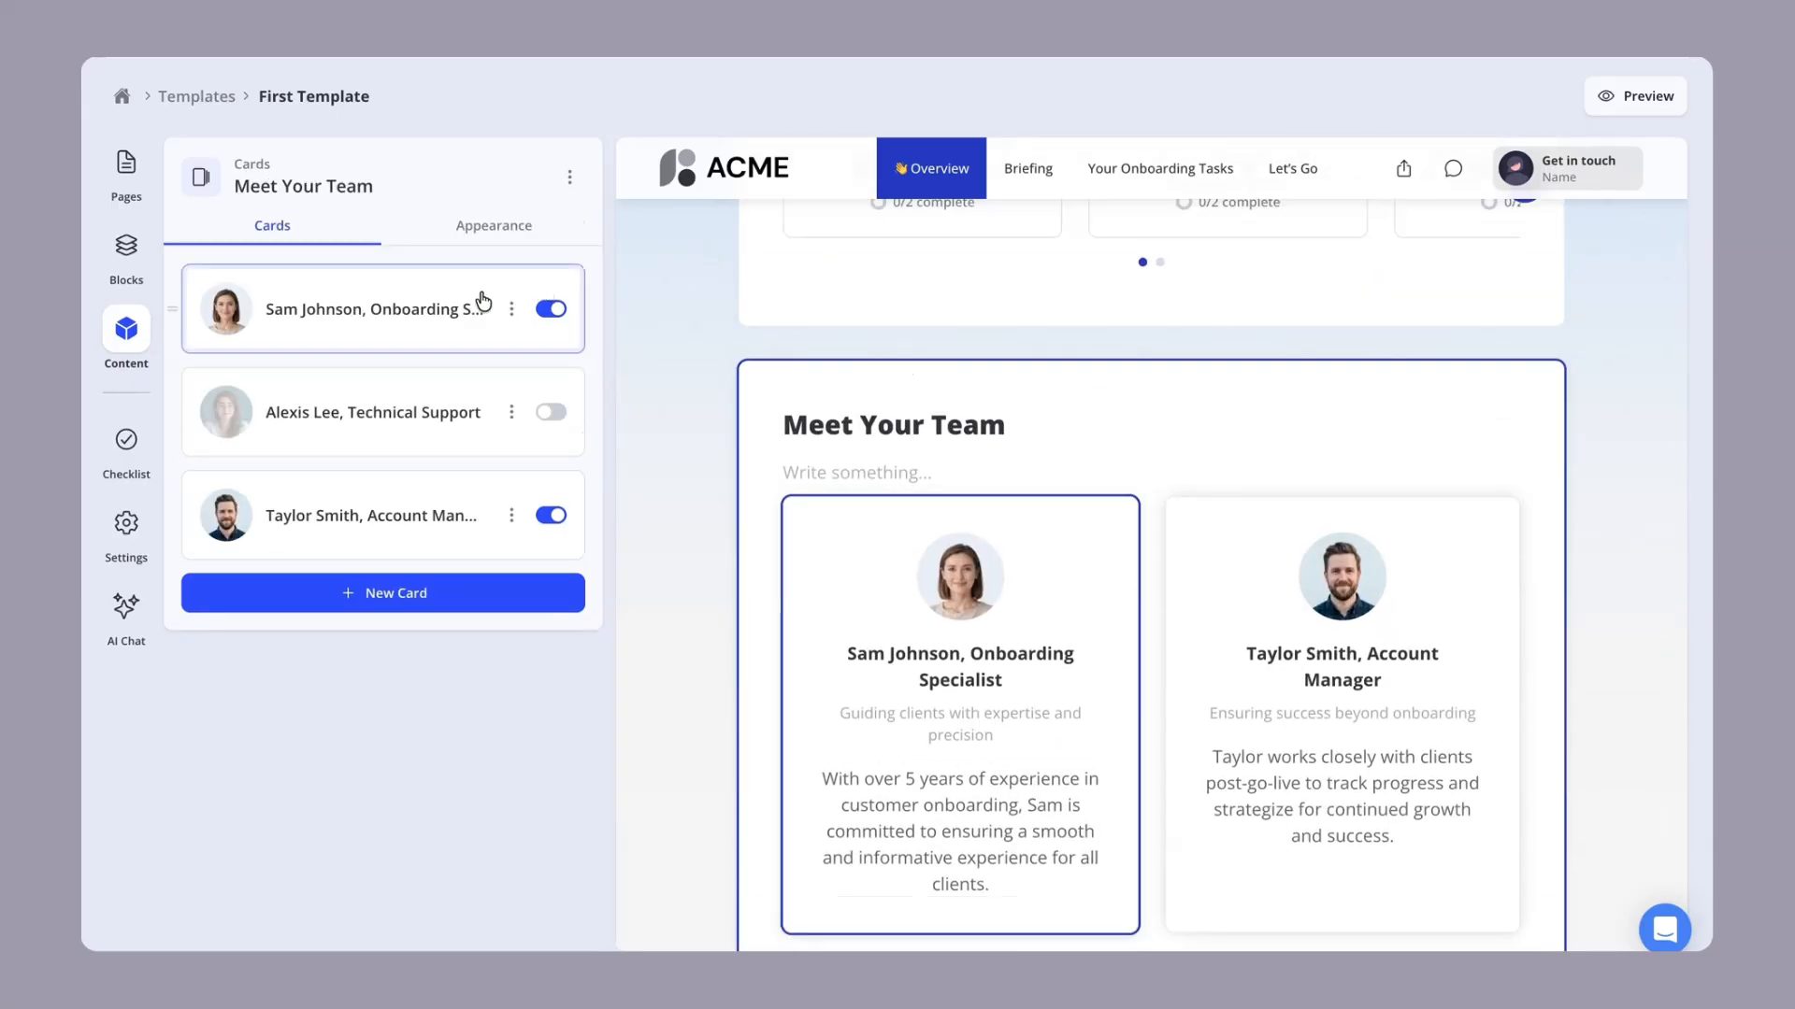
{"action": "scroll", "coordinate": [861, 501], "scroll_direction": "down", "scroll_amount": 2}
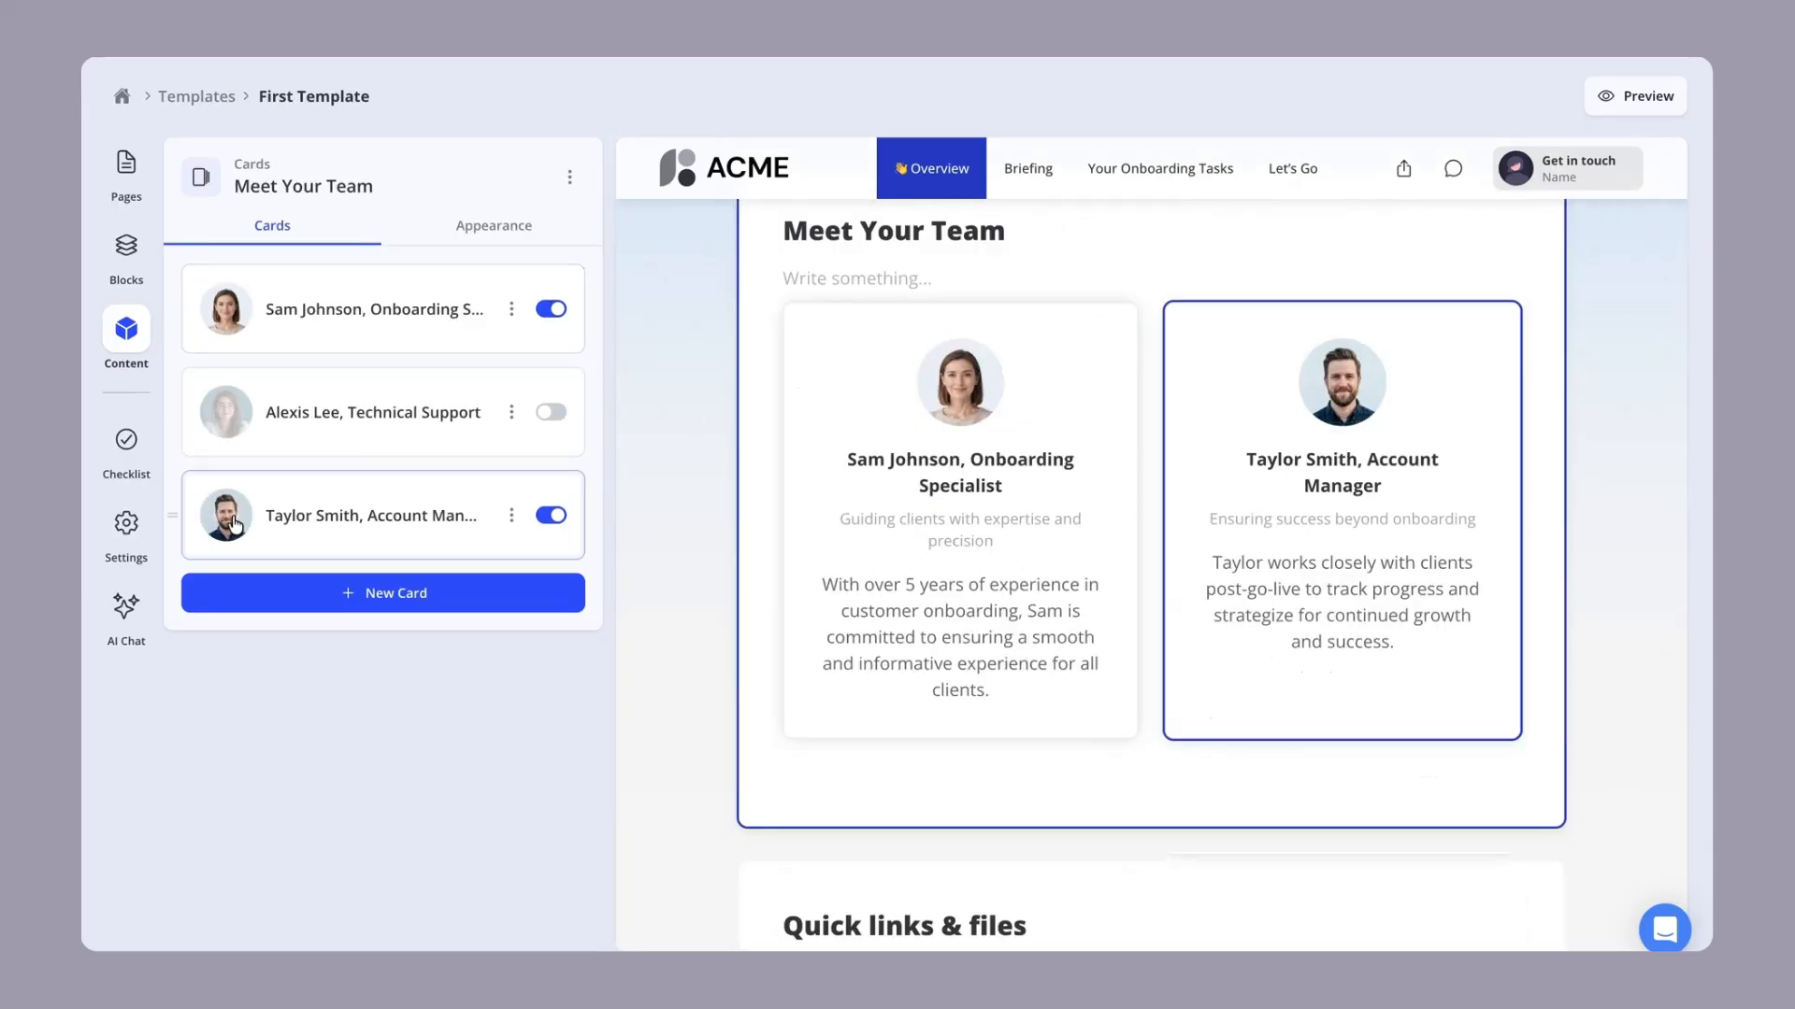
Add a new empty card to the Meet Your Team block and bring it into view in the card carousel
{"action": "left_click", "coordinate": [299, 587]}
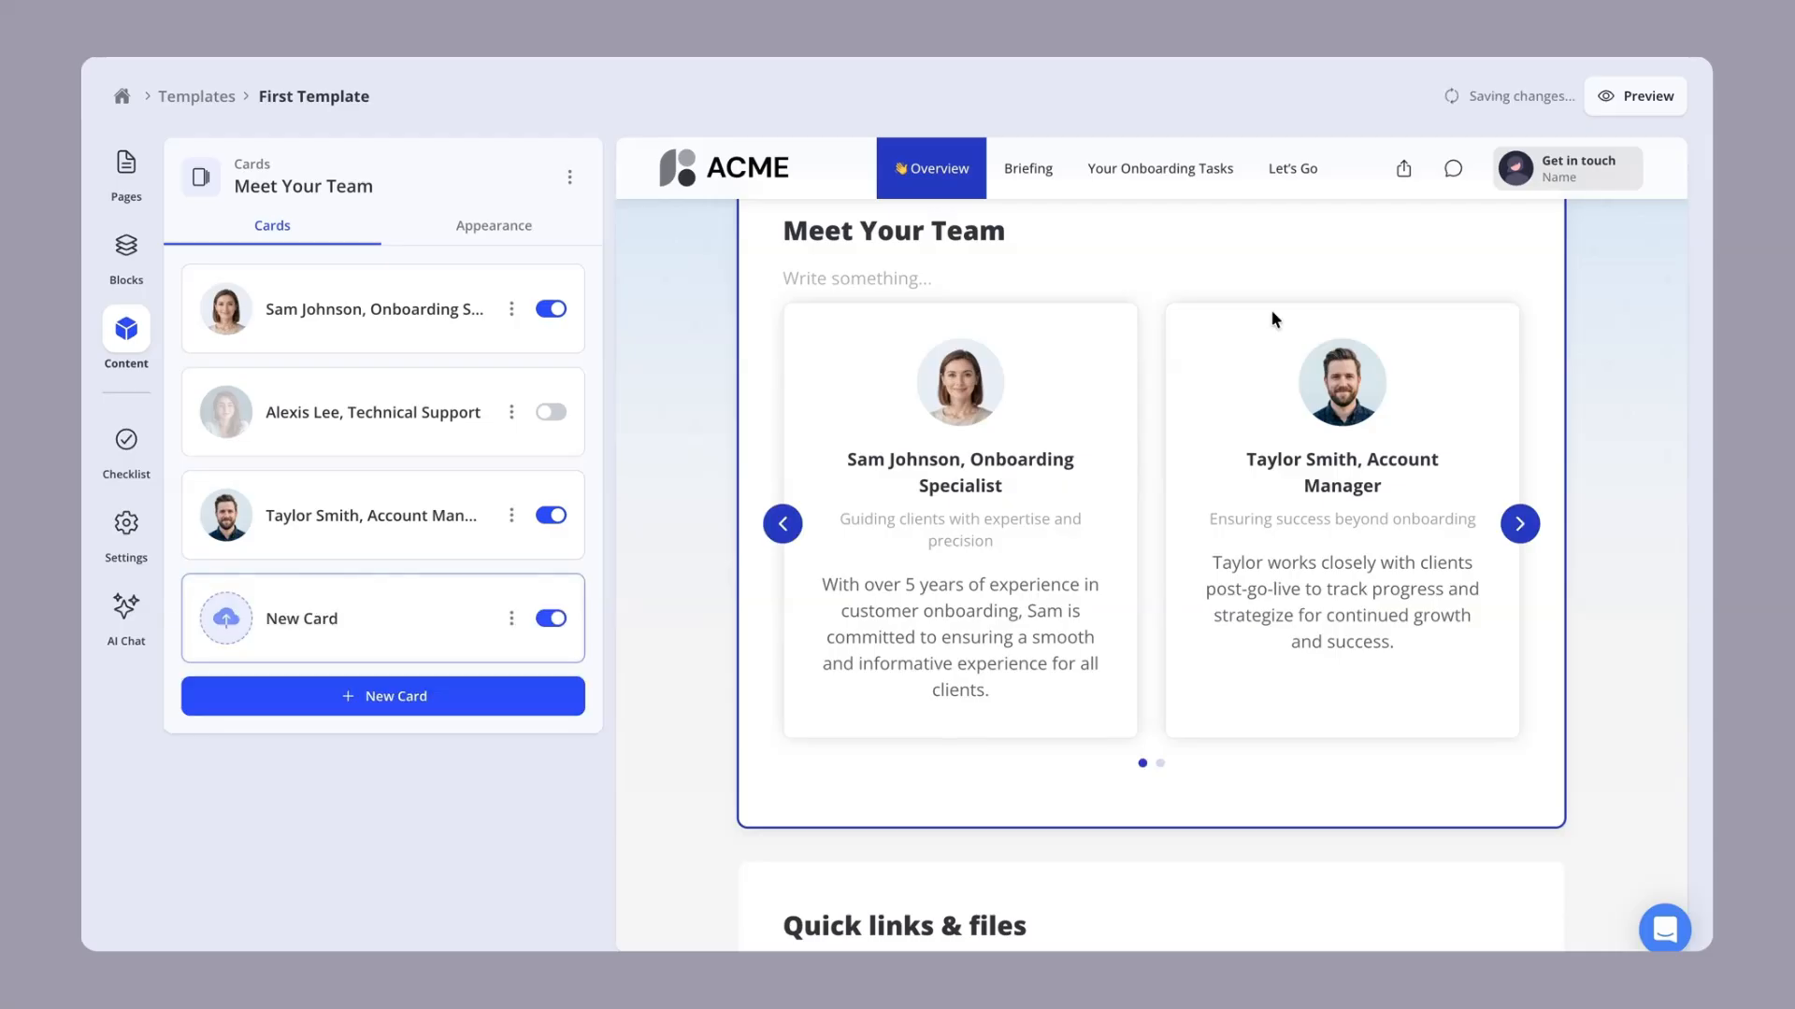
{"action": "left_click", "coordinate": [1521, 522]}
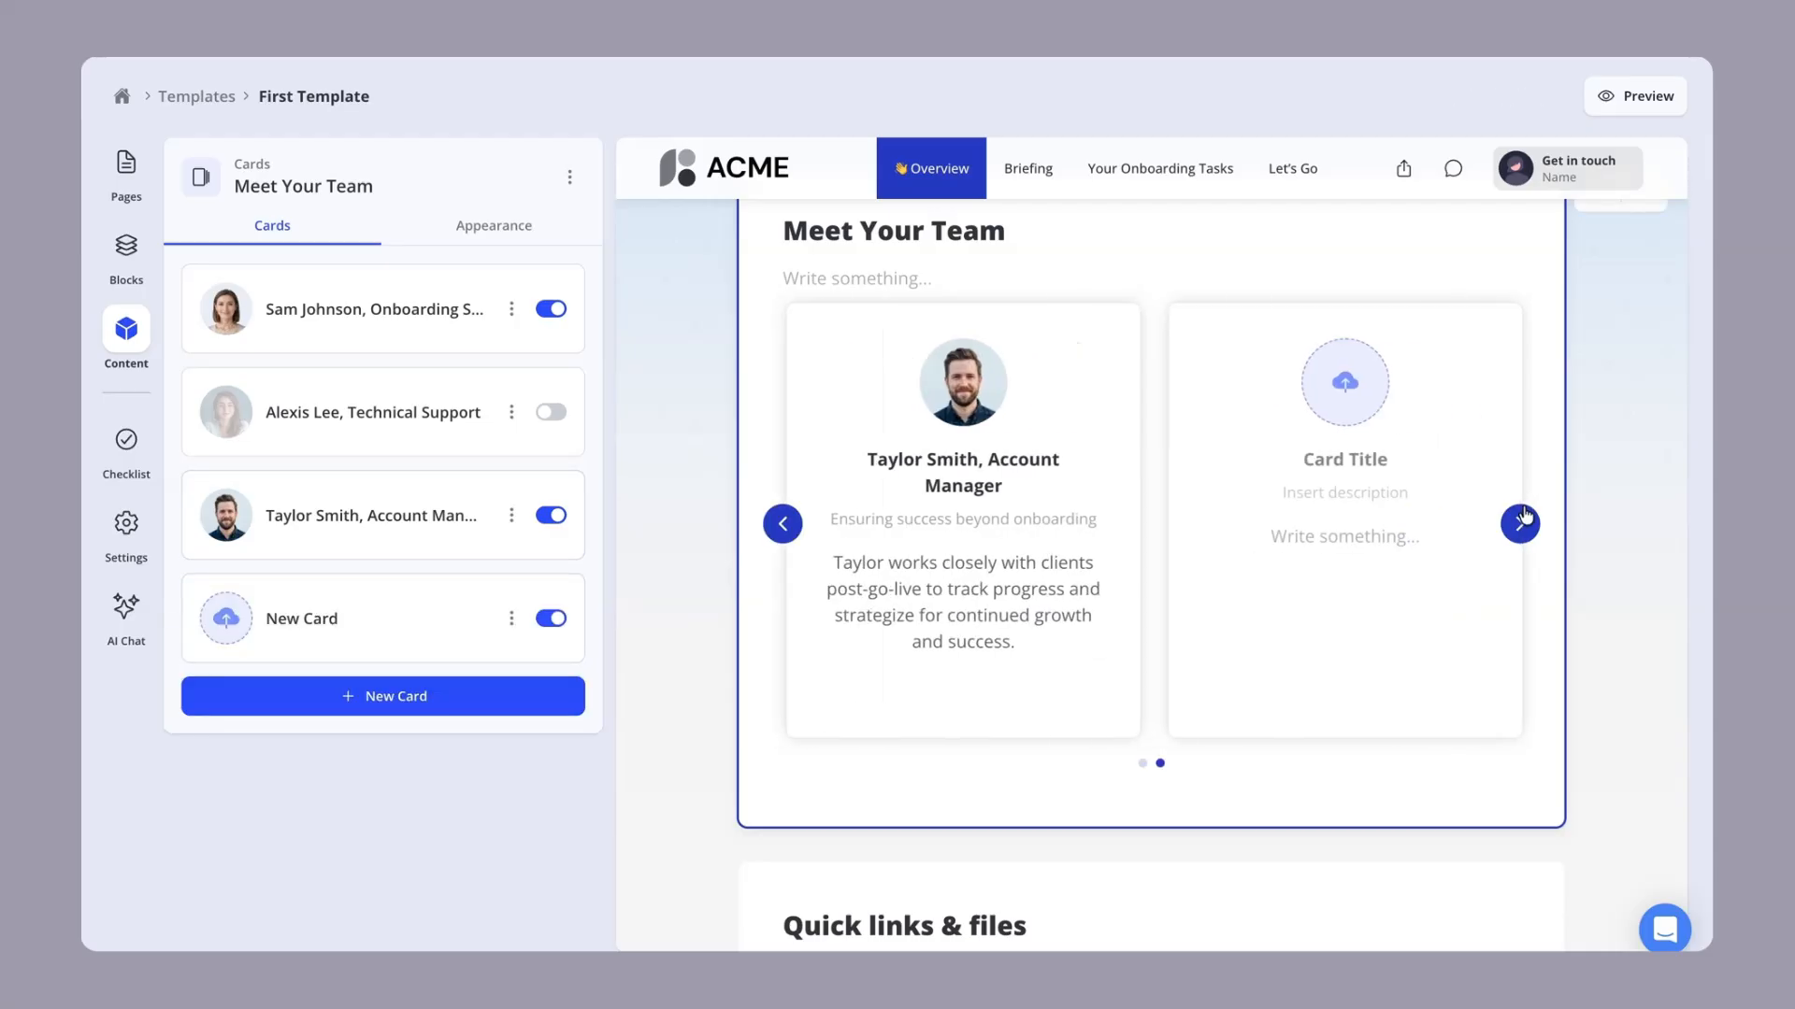
{"action": "left_click", "coordinate": [1321, 454]}
{"action": "left_click", "coordinate": [1118, 444]}
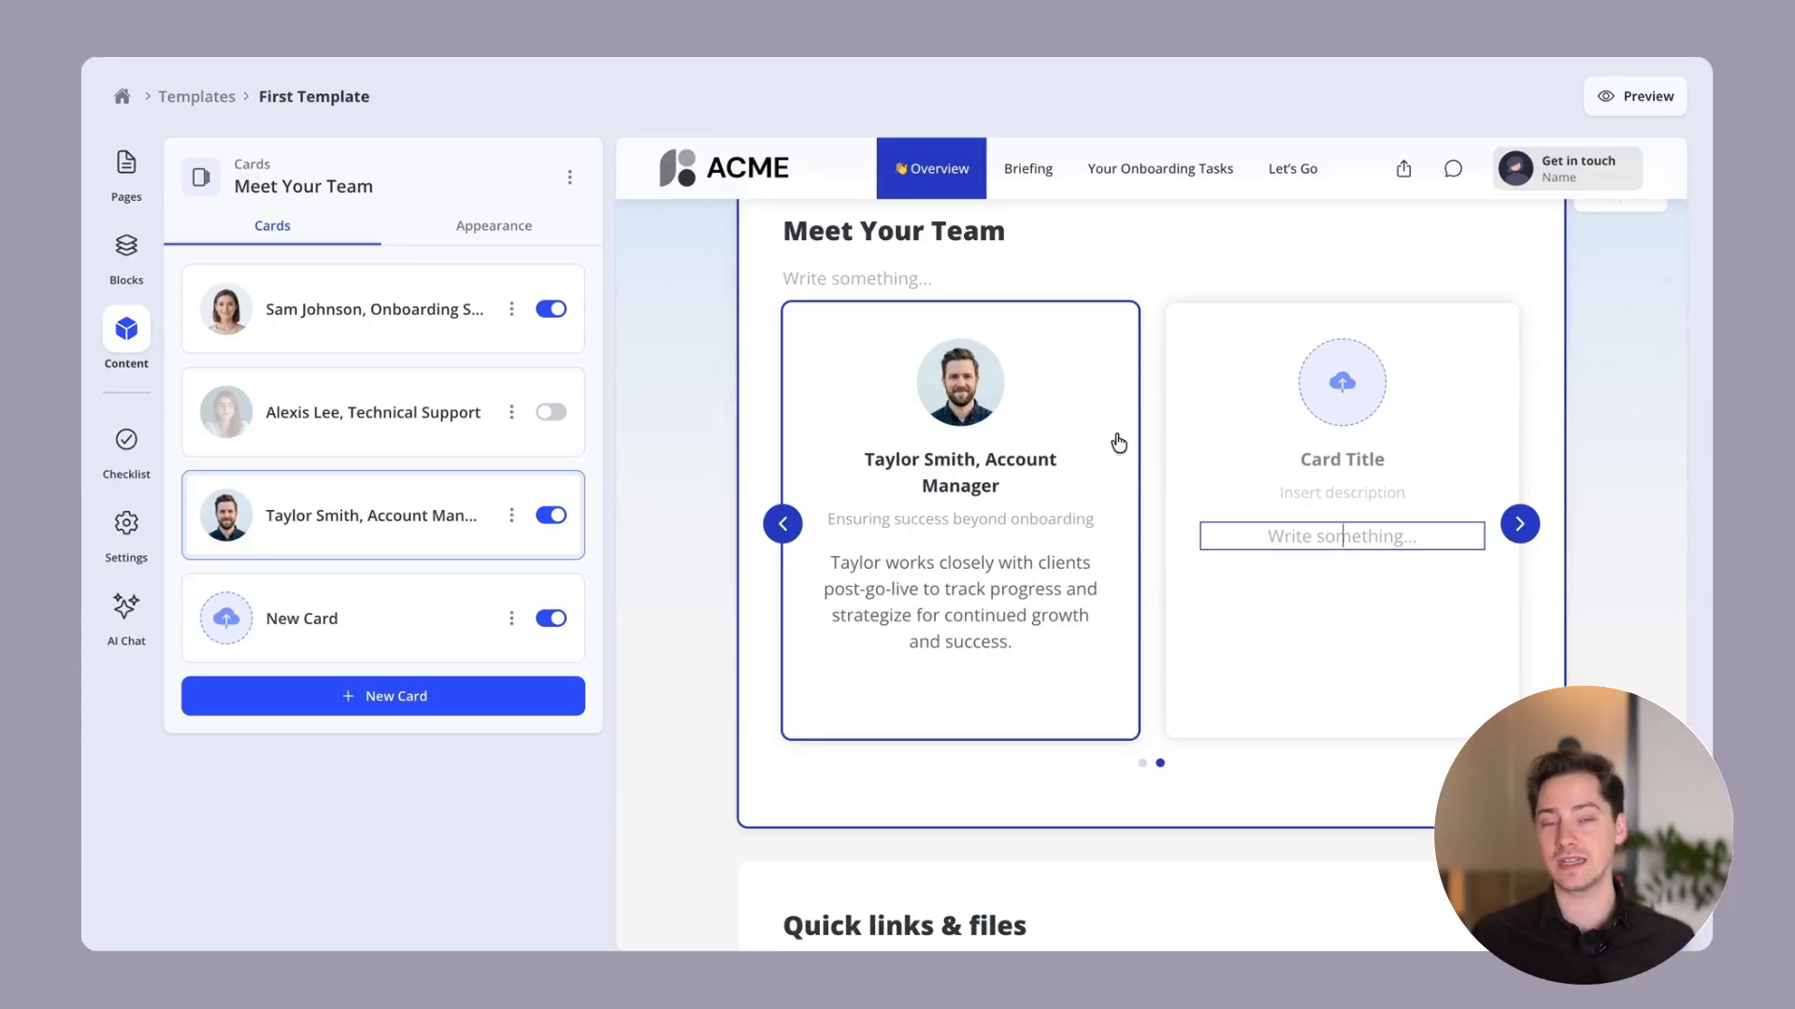
Leave the Meet Your Team block and look through the Overview, Briefing and Your Onboarding Tasks pages
{"action": "scroll", "coordinate": [1118, 444], "scroll_direction": "up", "scroll_amount": 4}
{"action": "scroll", "coordinate": [1118, 444], "scroll_direction": "up", "scroll_amount": 8}
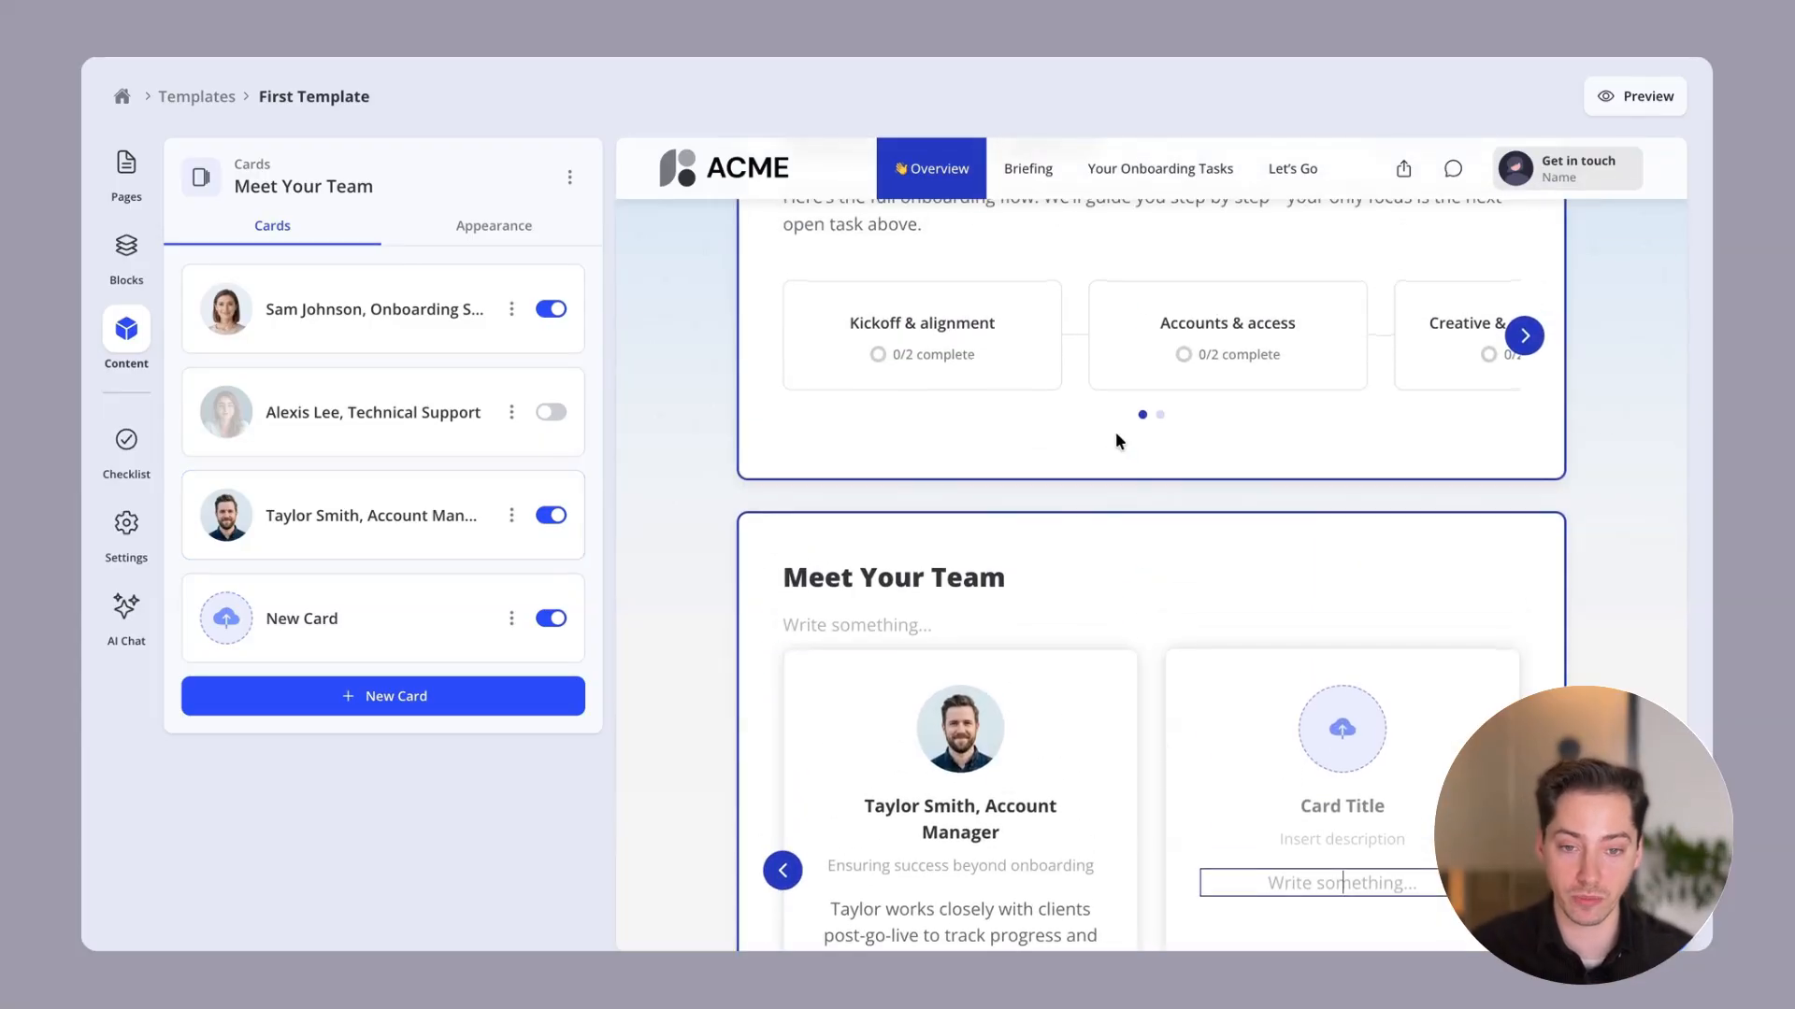
{"action": "left_click", "coordinate": [673, 344]}
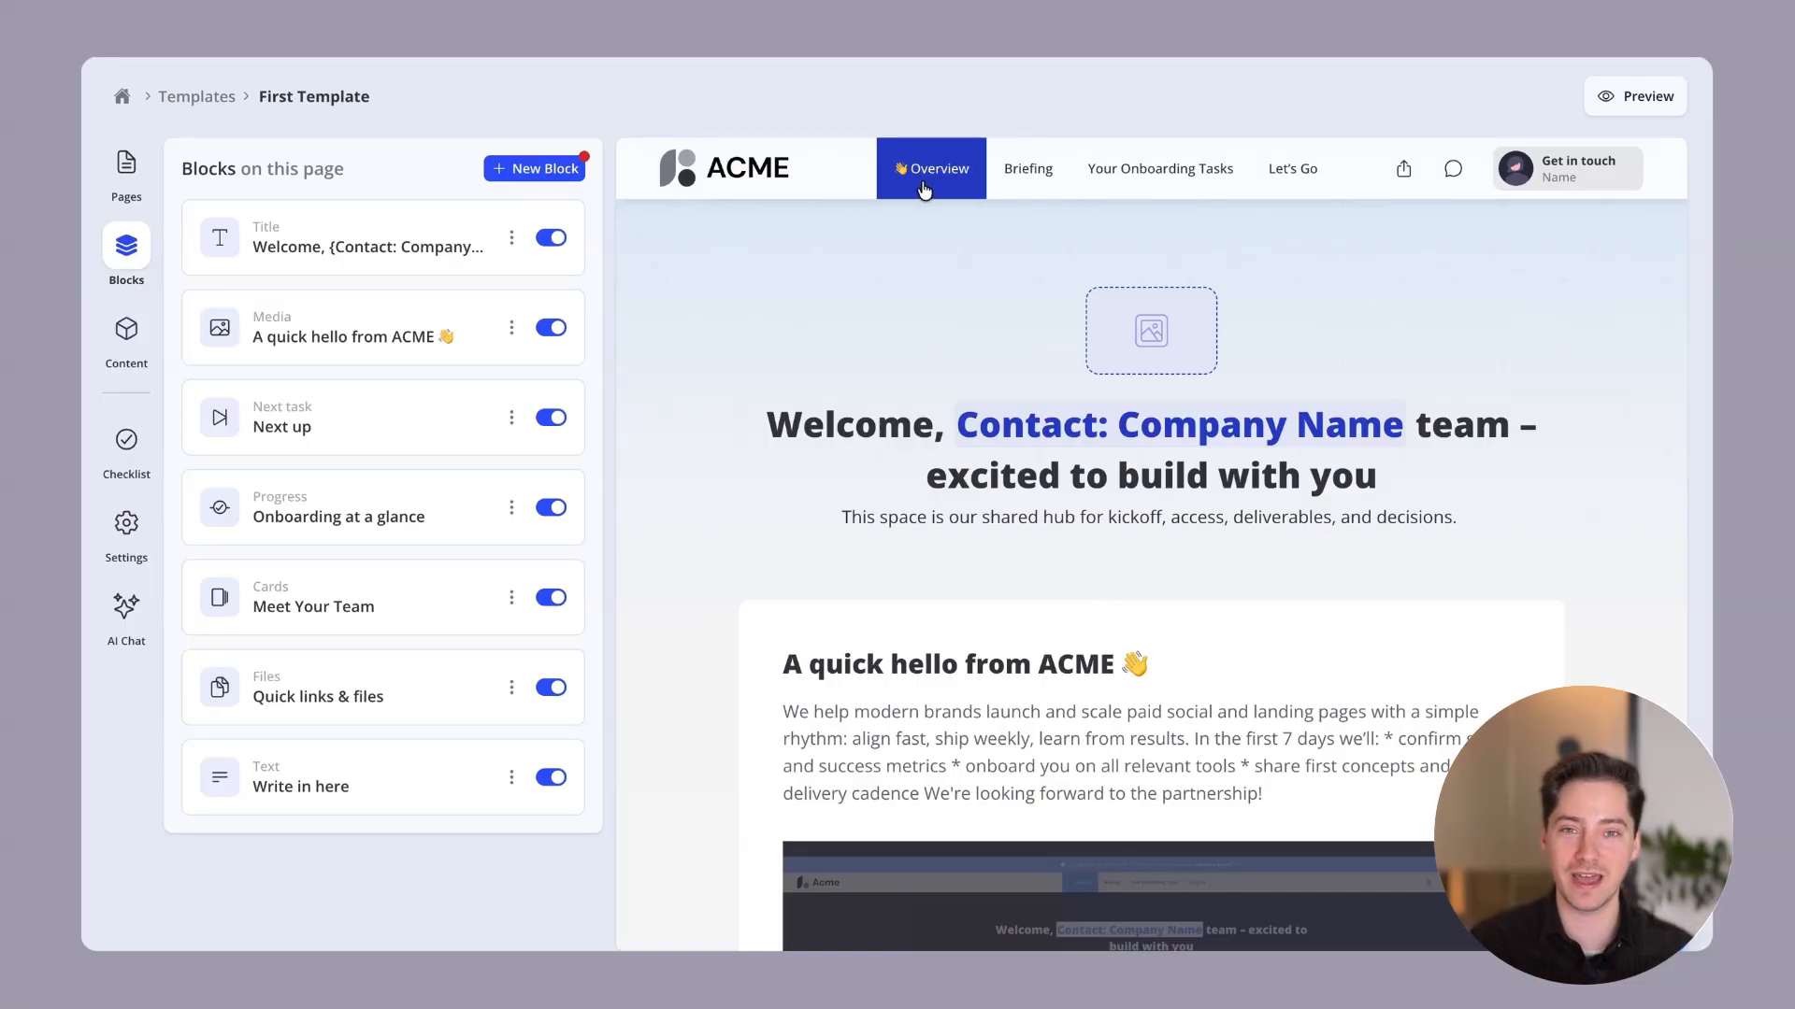
{"action": "left_click", "coordinate": [1023, 169]}
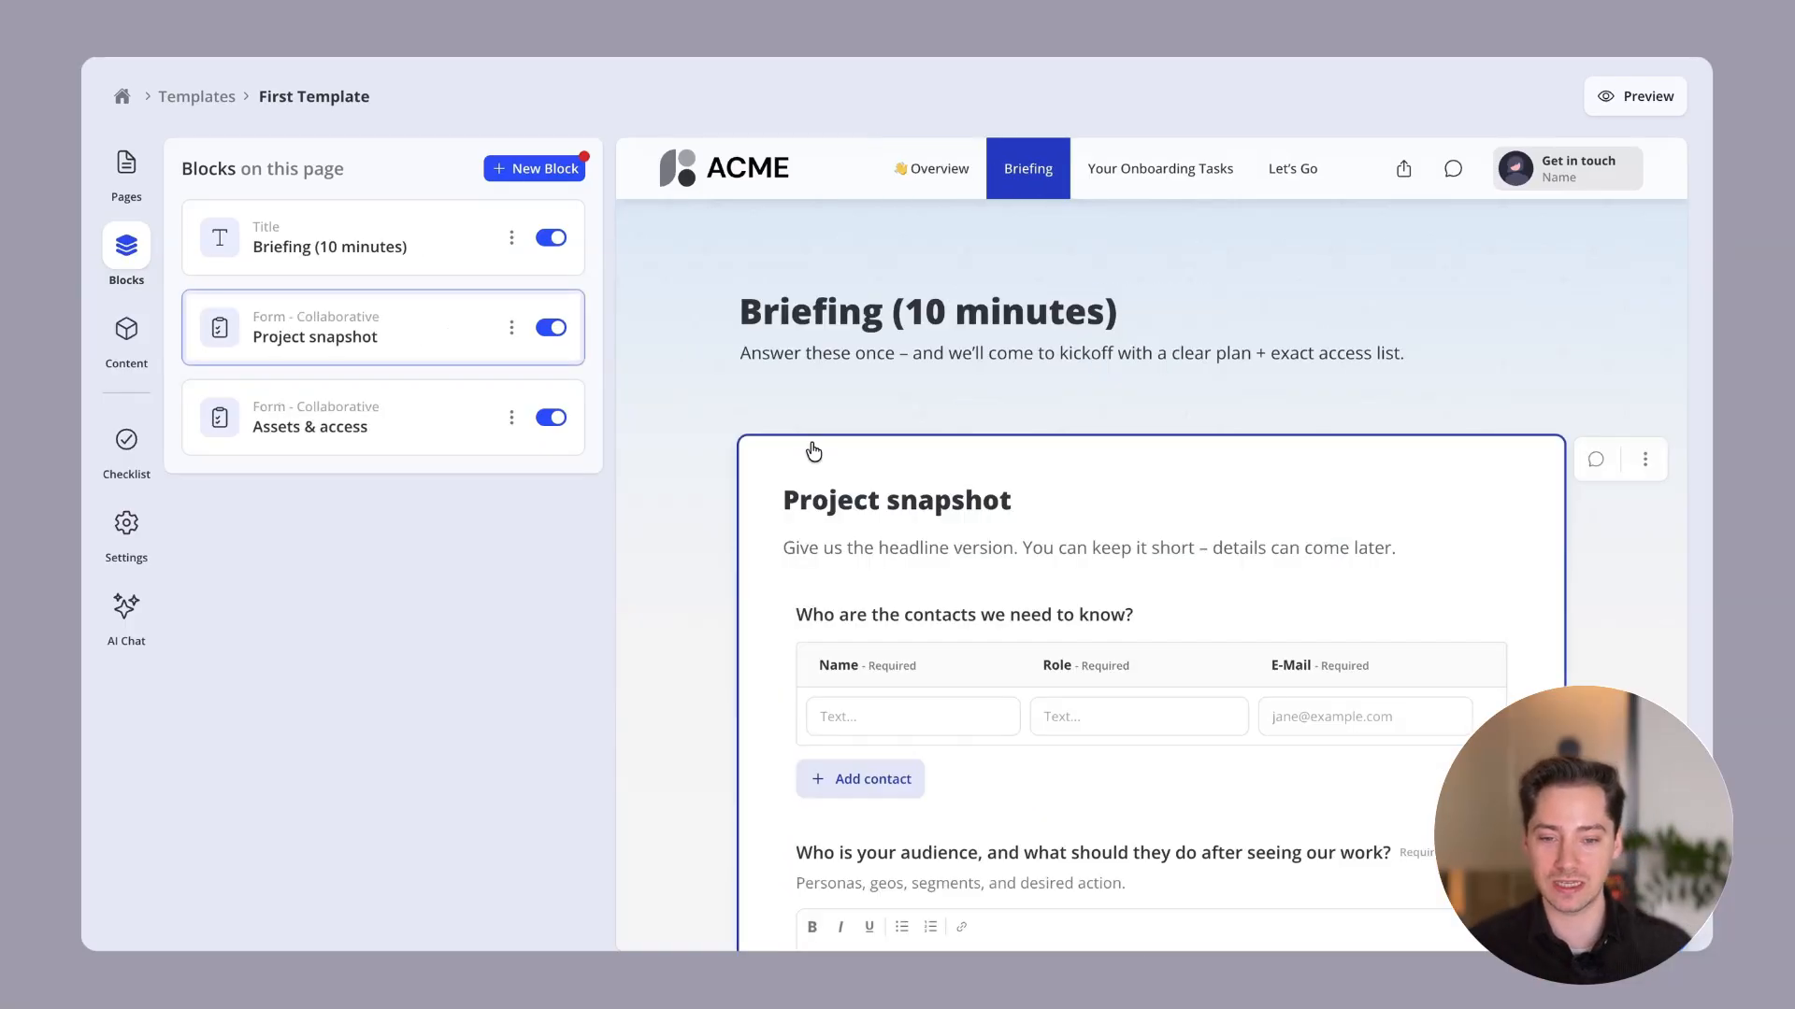
{"action": "left_click", "coordinate": [1160, 169]}
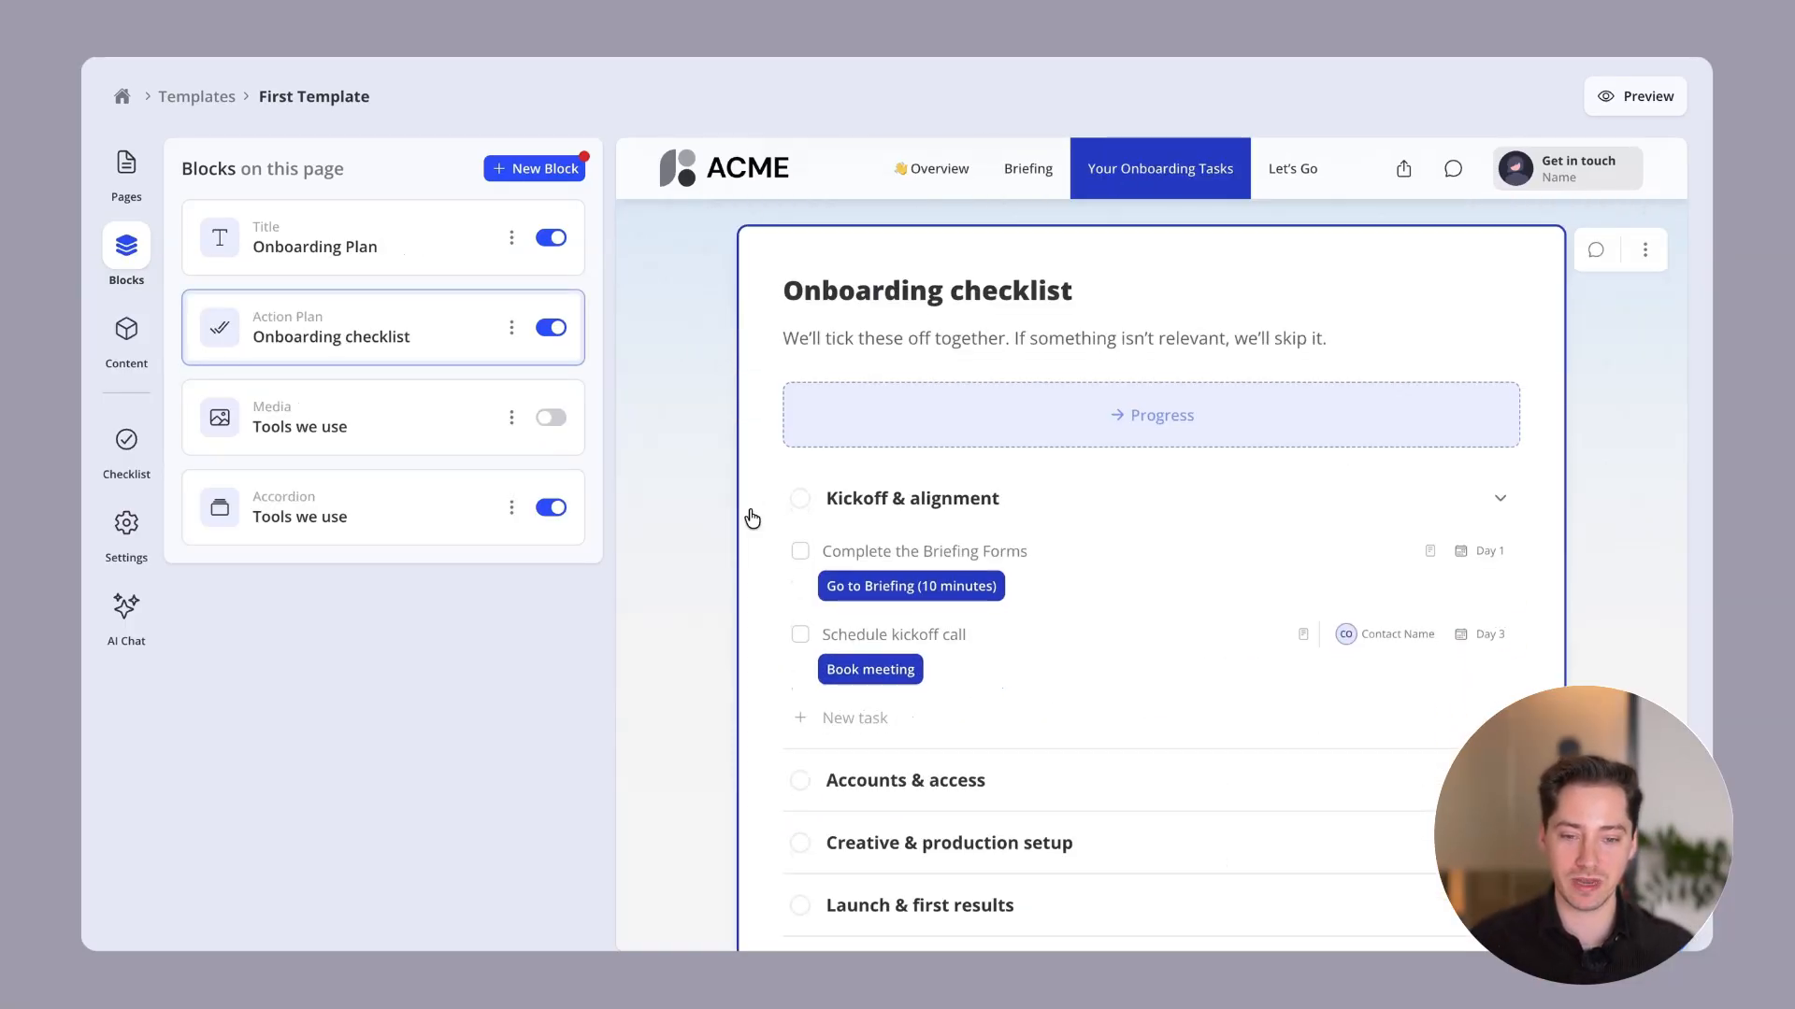
{"action": "scroll", "coordinate": [965, 408], "scroll_direction": "down", "scroll_amount": 1}
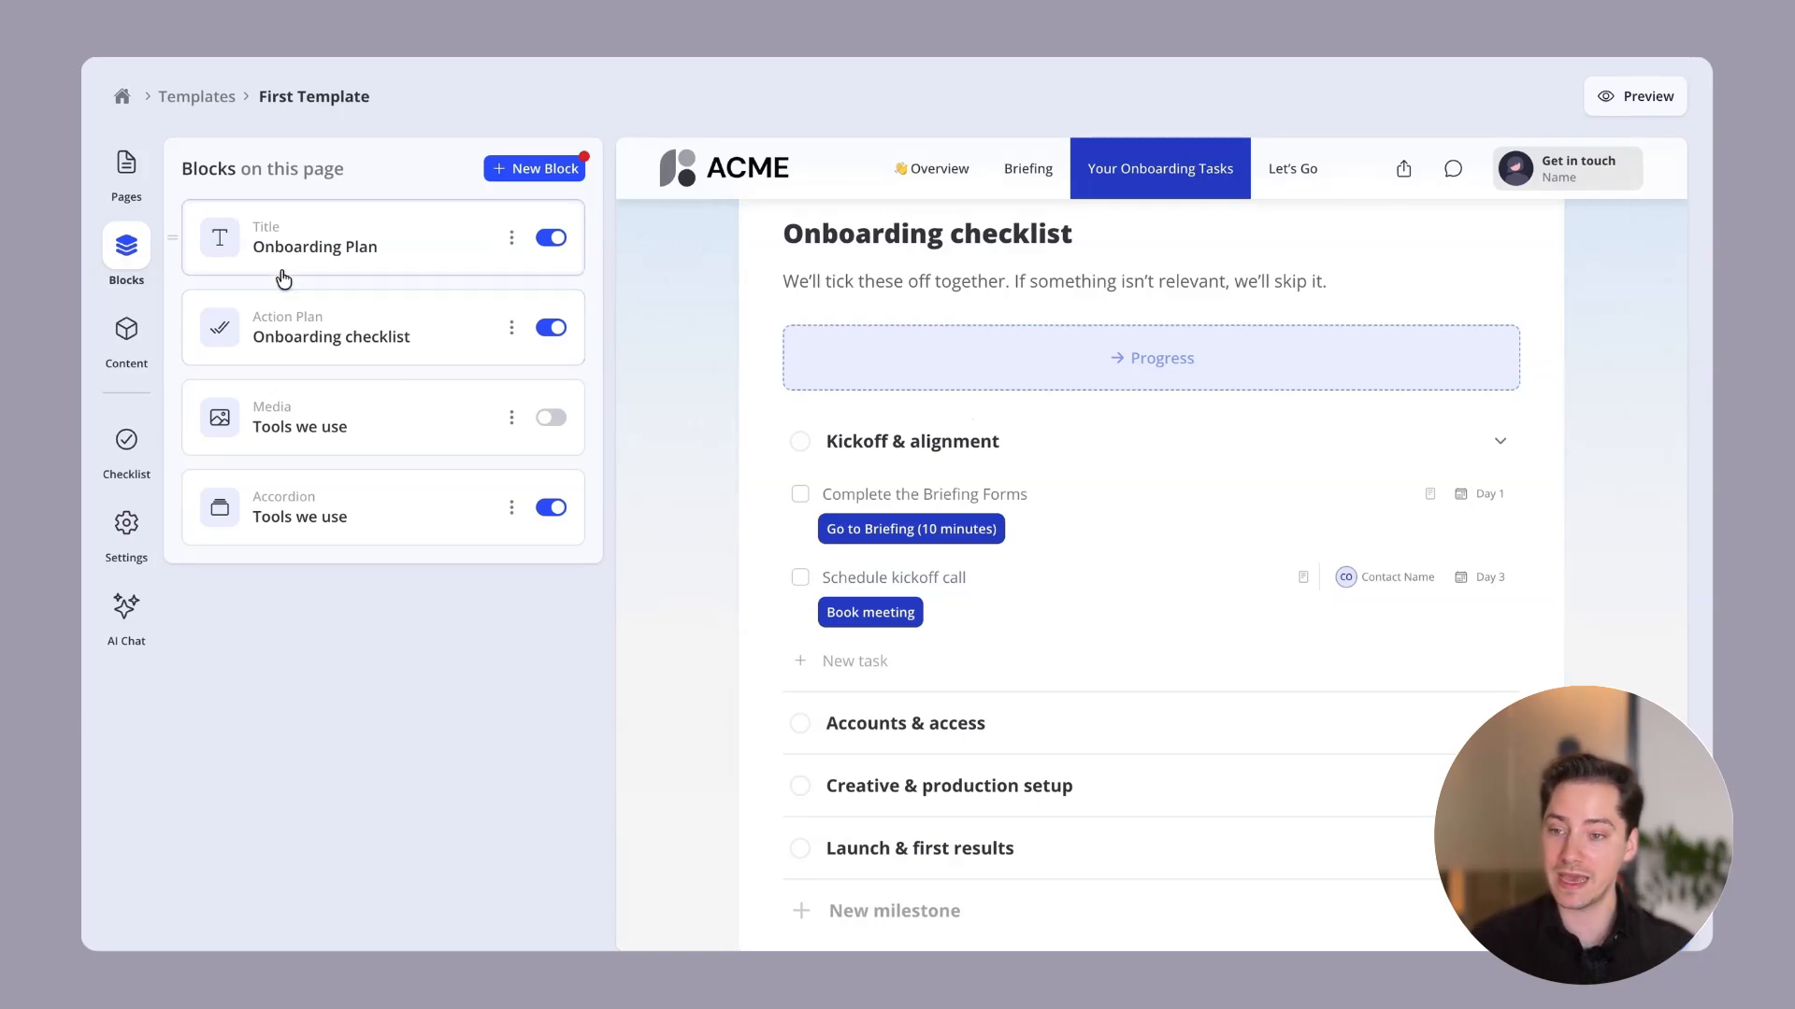
Go through the template's pages, blocks and content views, and open the Onboarding checklist block's milestones
{"action": "left_click", "coordinate": [127, 165]}
{"action": "left_click", "coordinate": [126, 246]}
{"action": "left_click", "coordinate": [126, 323]}
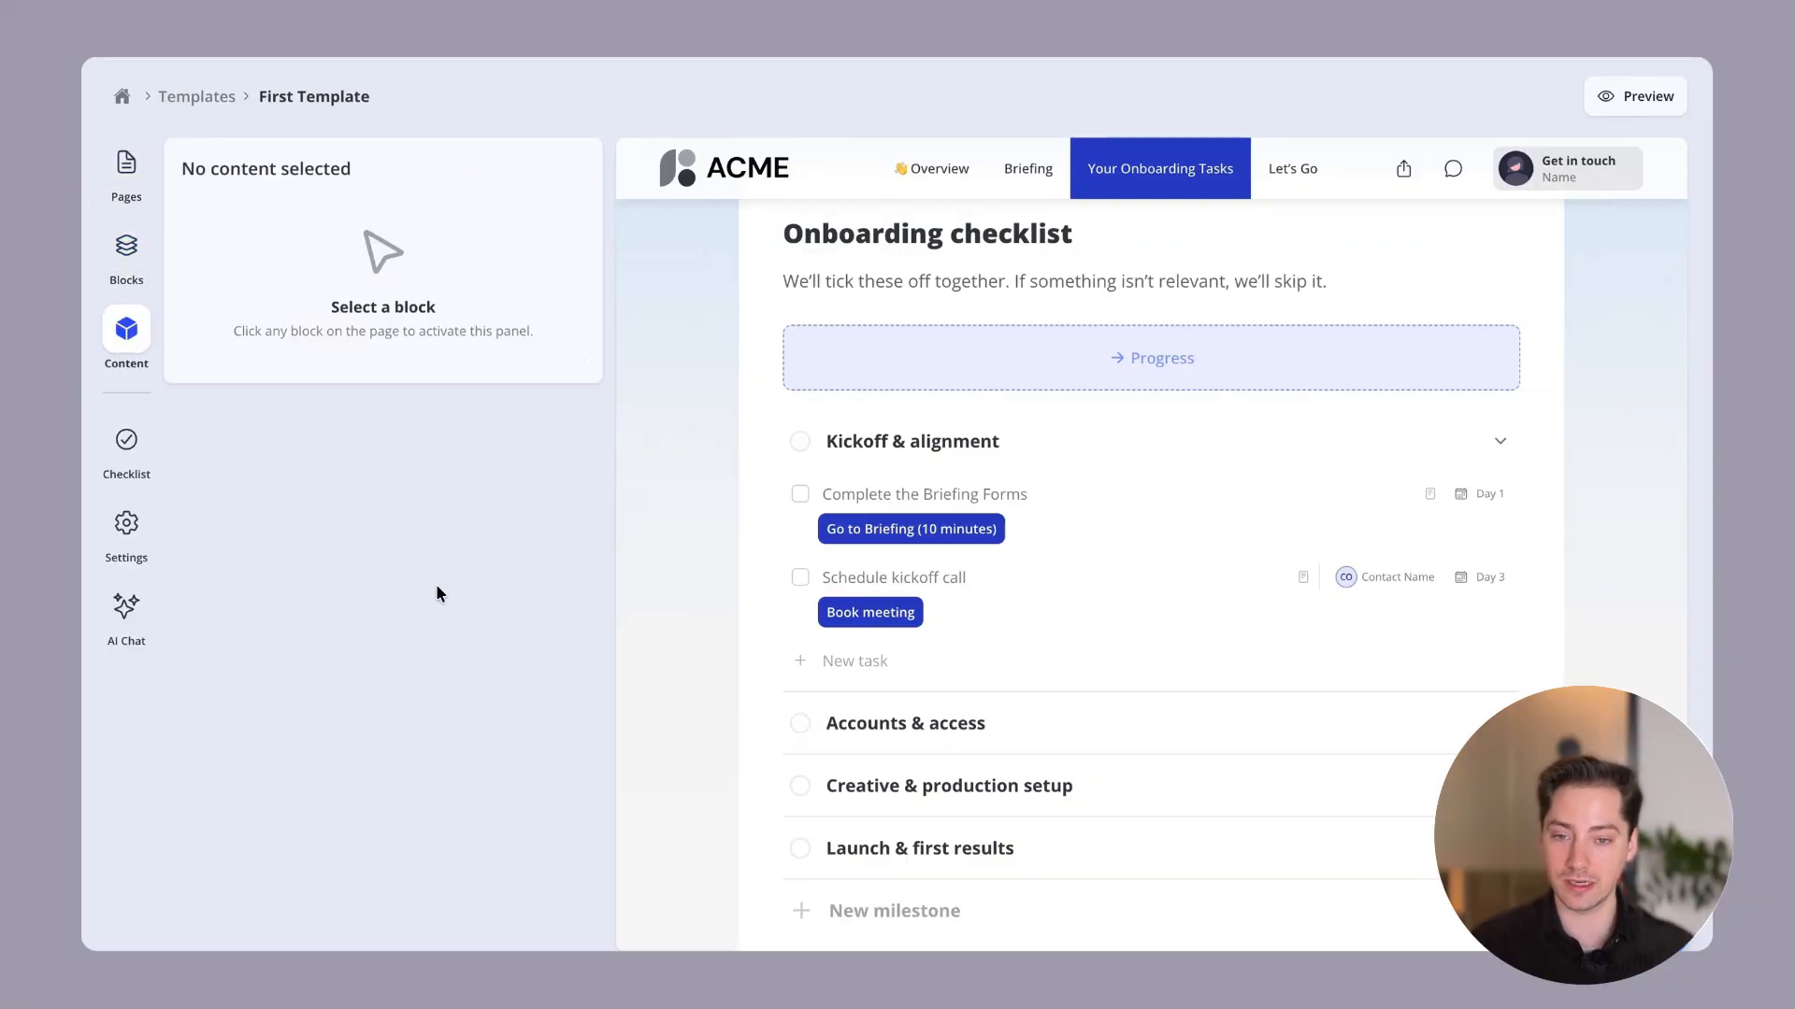
{"action": "left_click", "coordinate": [757, 311]}
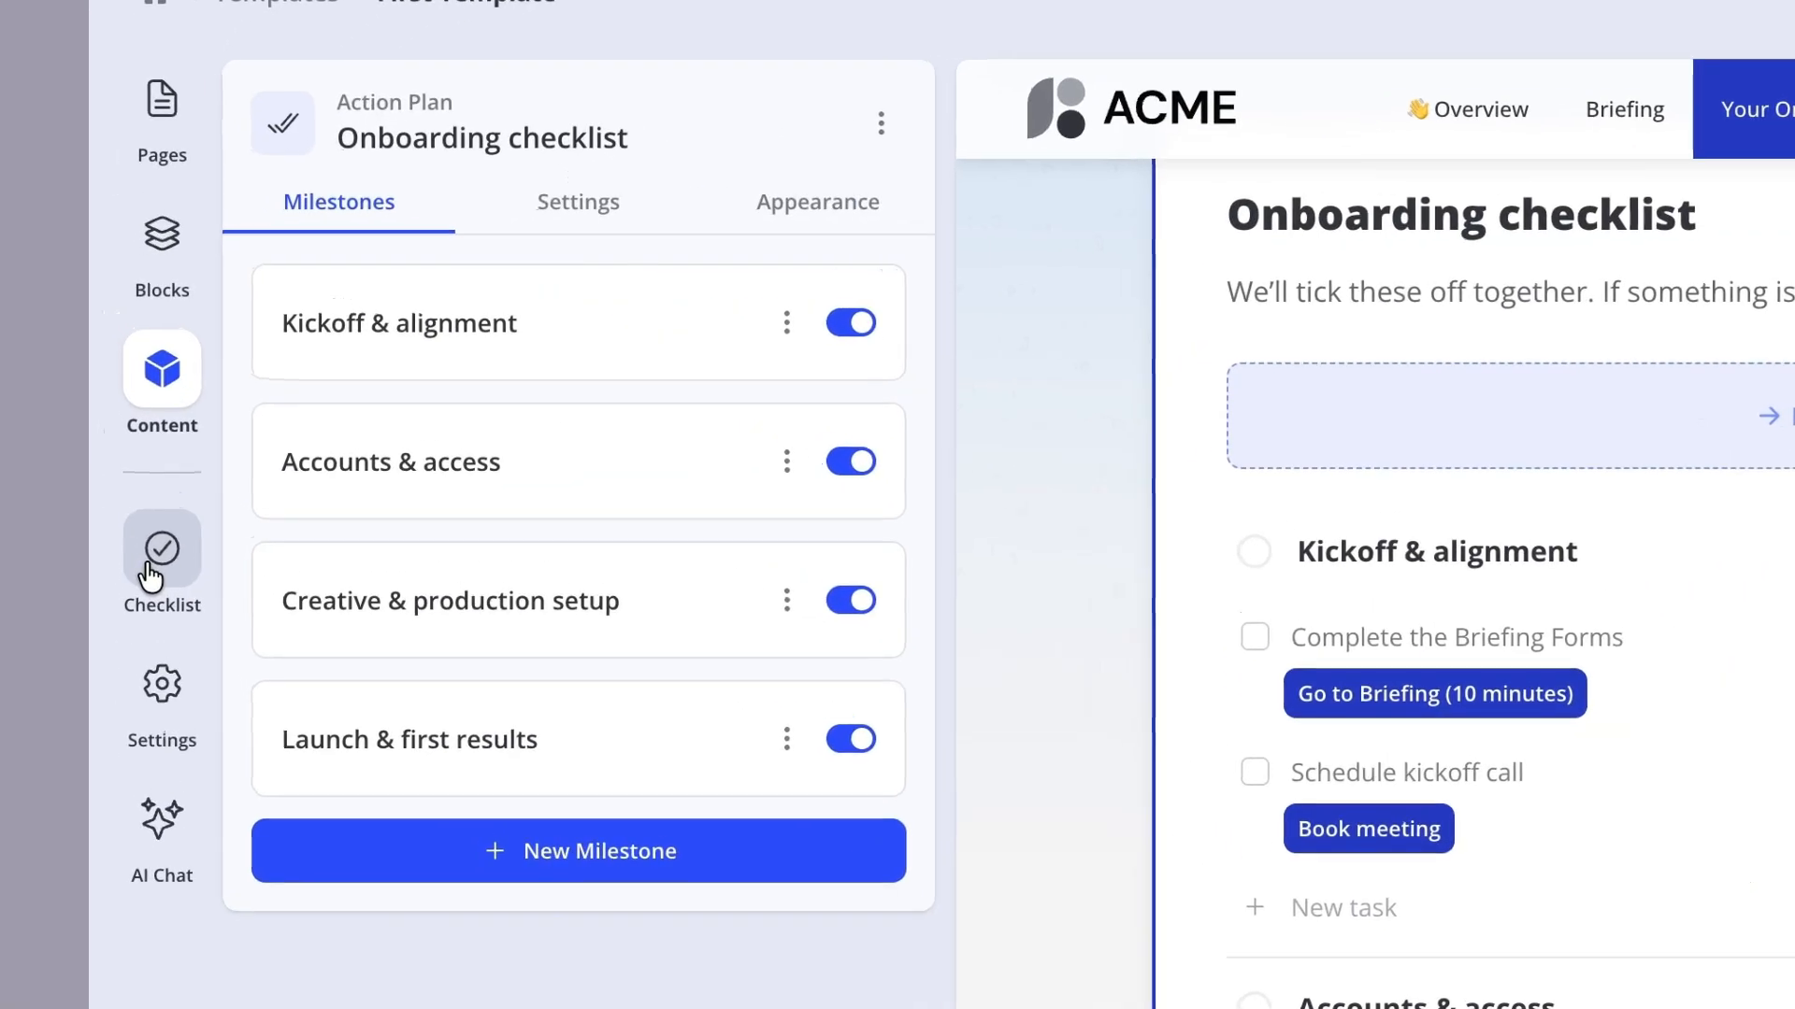
Check the template's Checklist area and its General Settings, E-mail Notifications and Workflows settings
{"action": "left_click", "coordinate": [123, 447]}
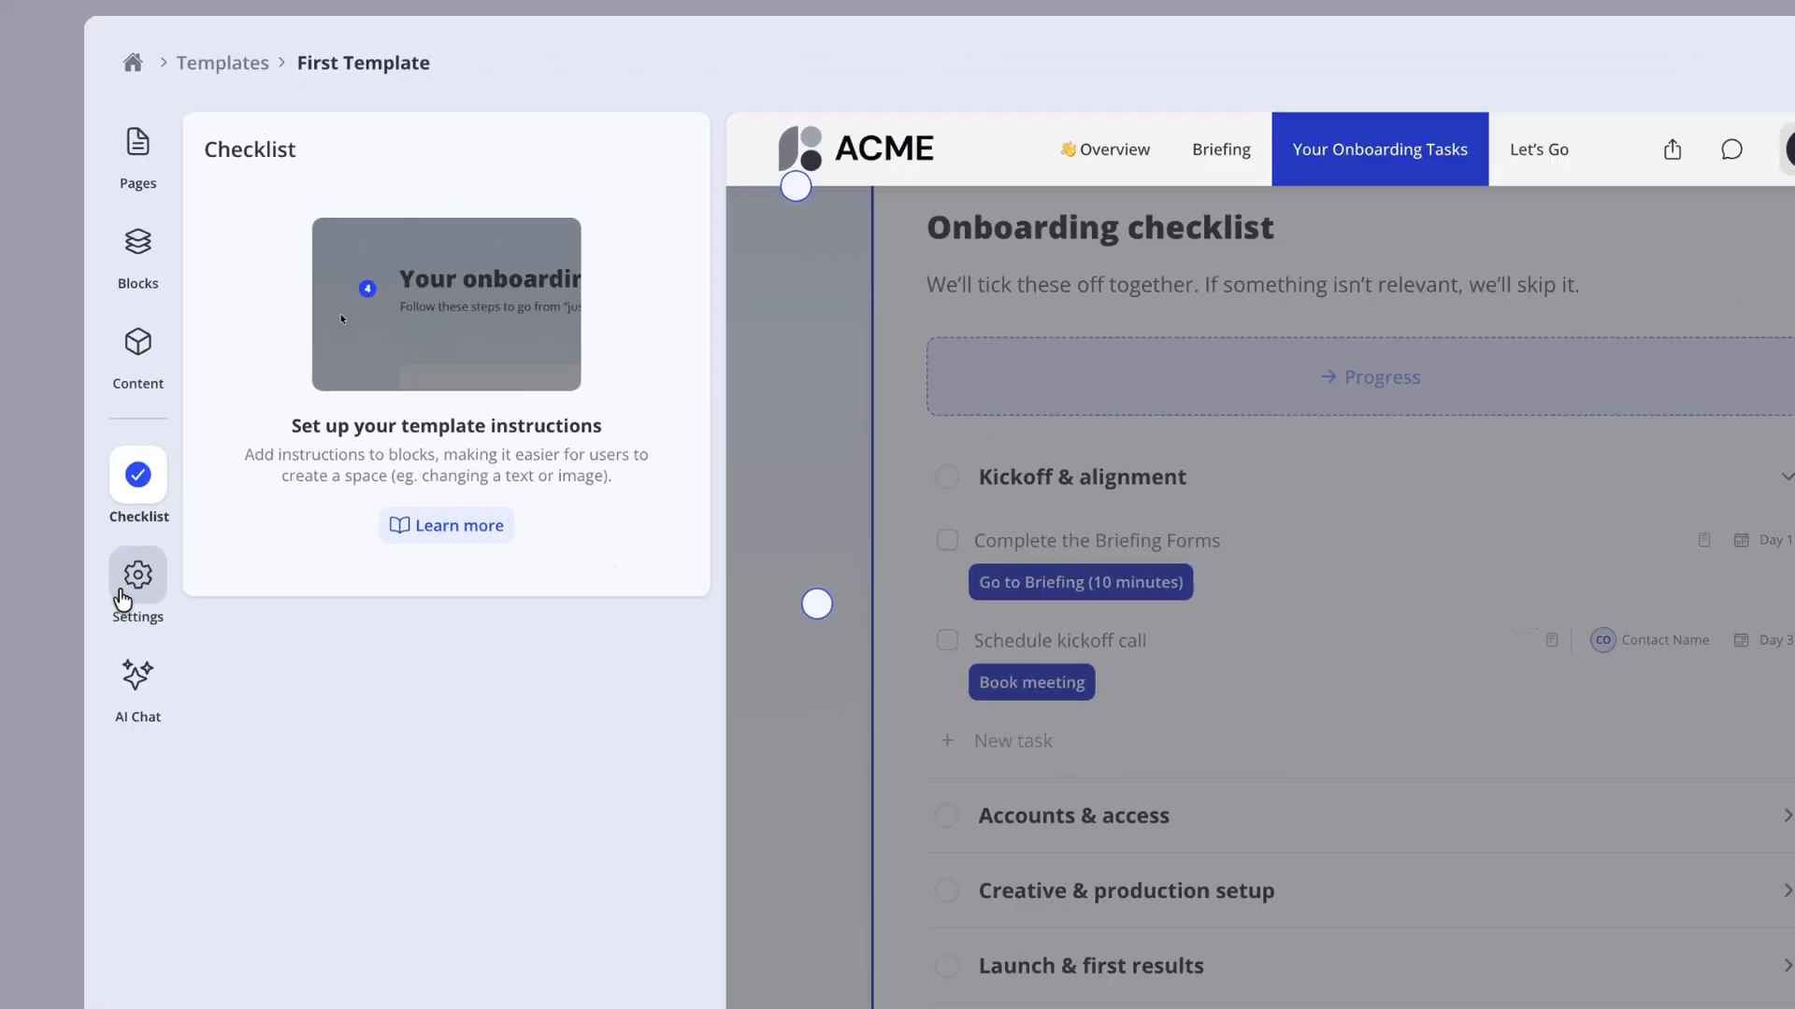
{"action": "left_click", "coordinate": [142, 715]}
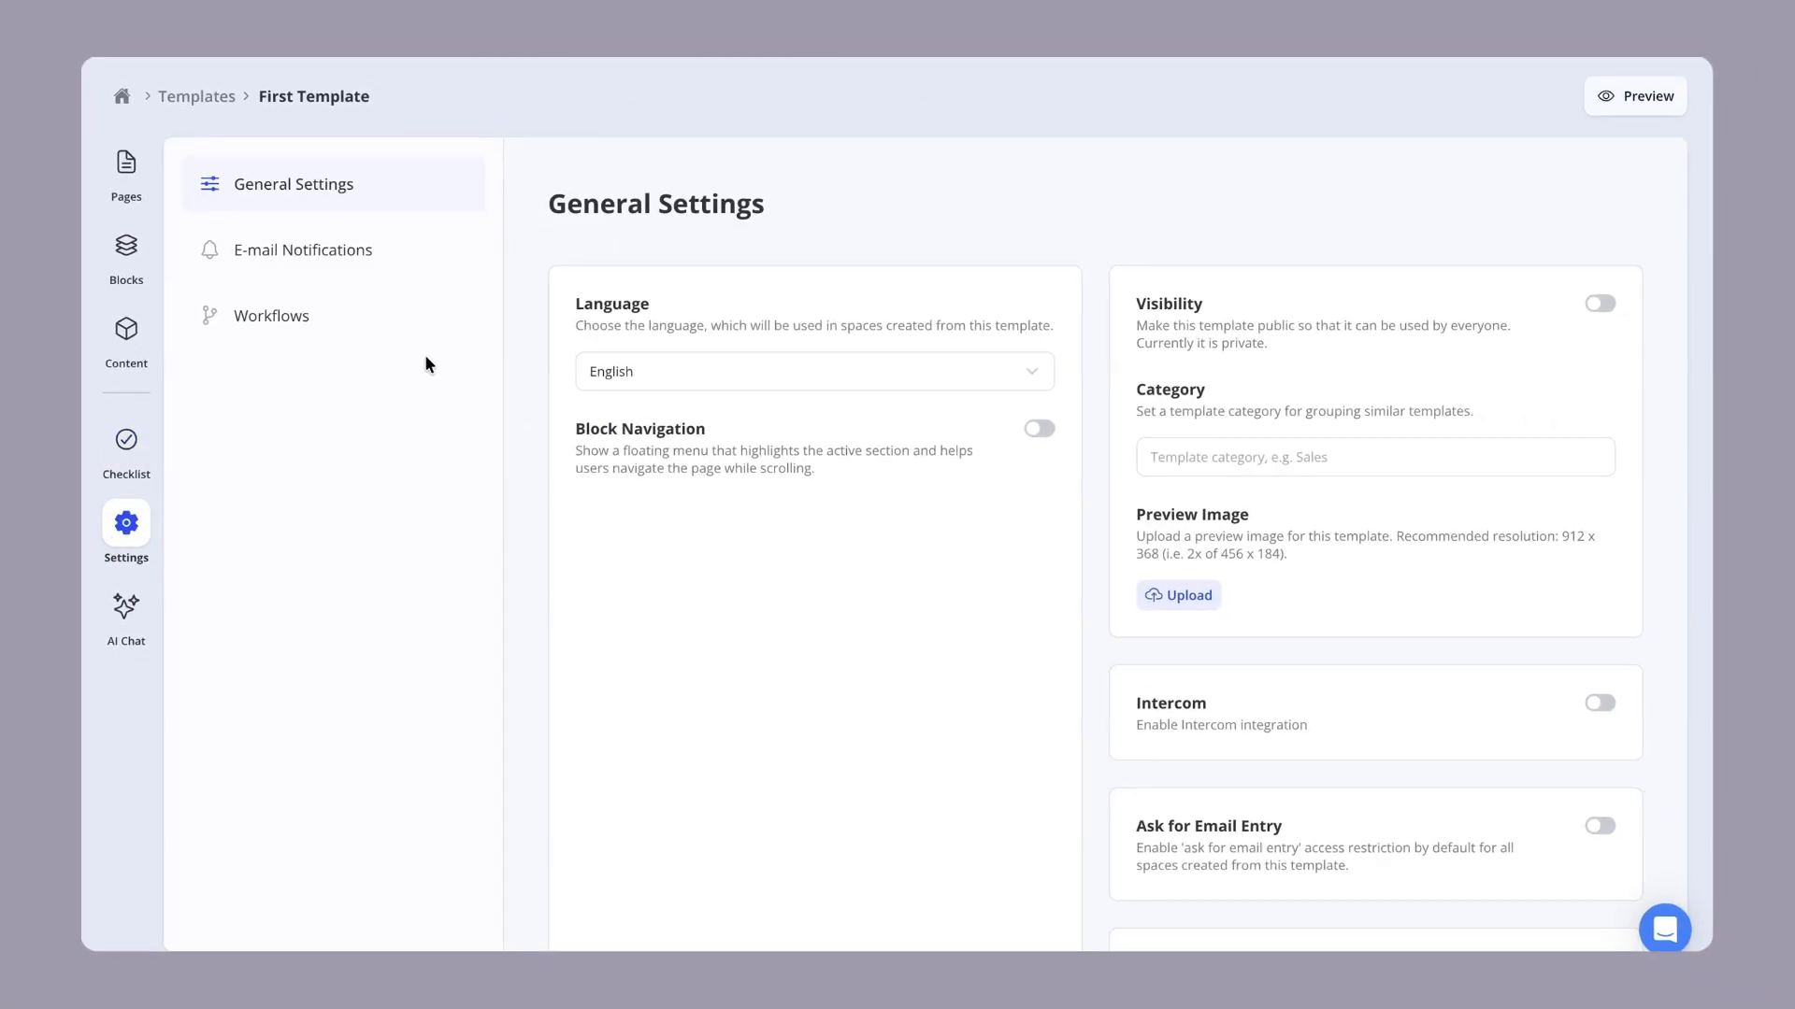
{"action": "left_click", "coordinate": [374, 274]}
{"action": "left_click", "coordinate": [321, 317]}
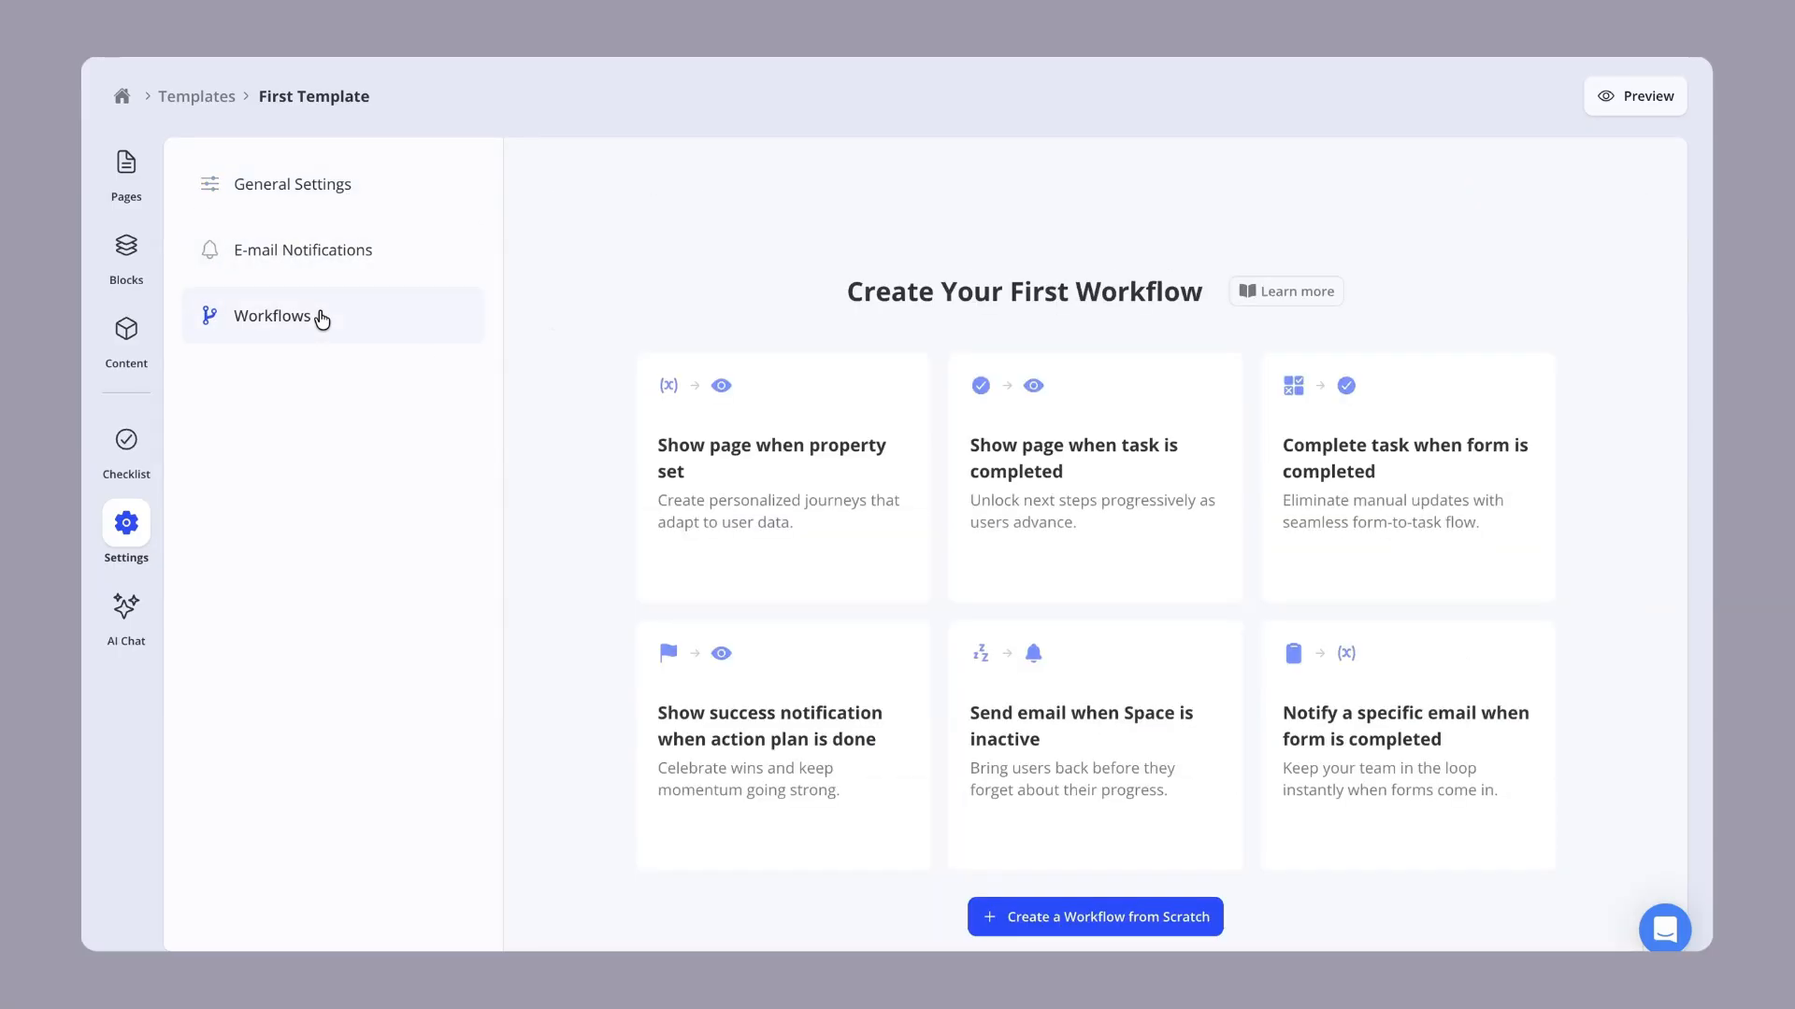
Open the template's AI Chat and examine its suggested requests and message field
{"action": "left_click", "coordinate": [131, 606]}
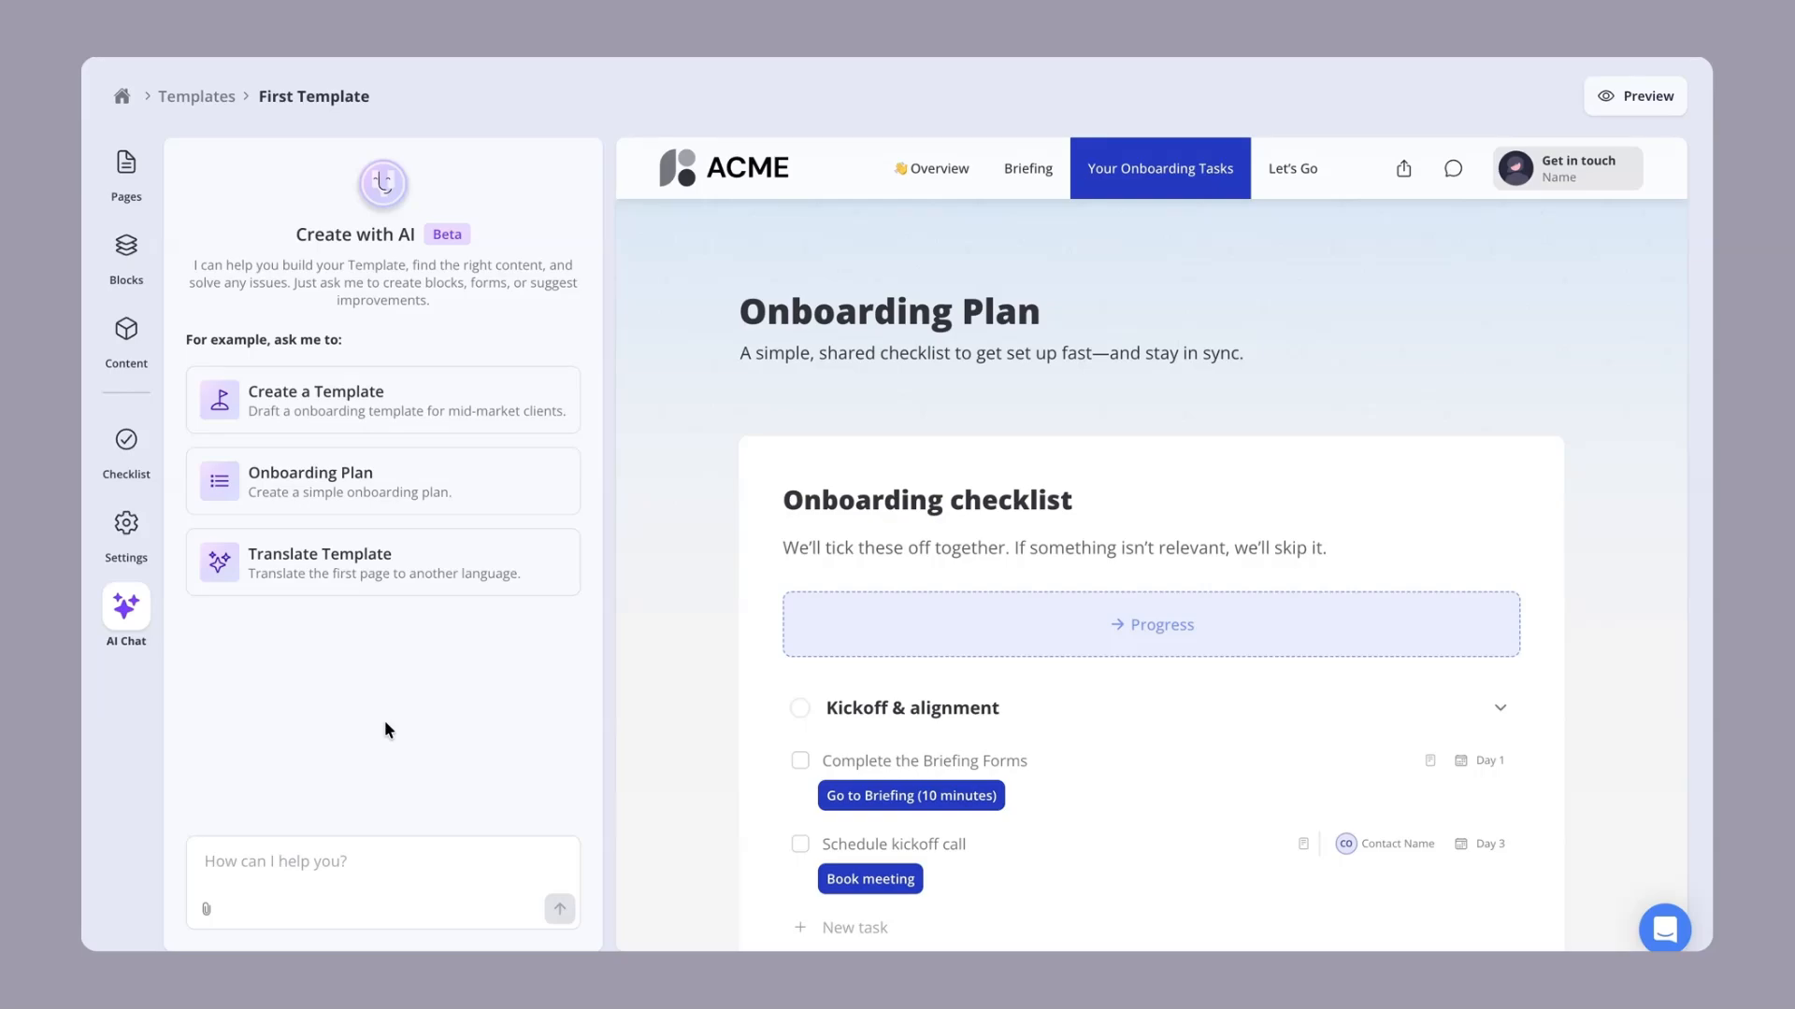
{"action": "left_click", "coordinate": [250, 857]}
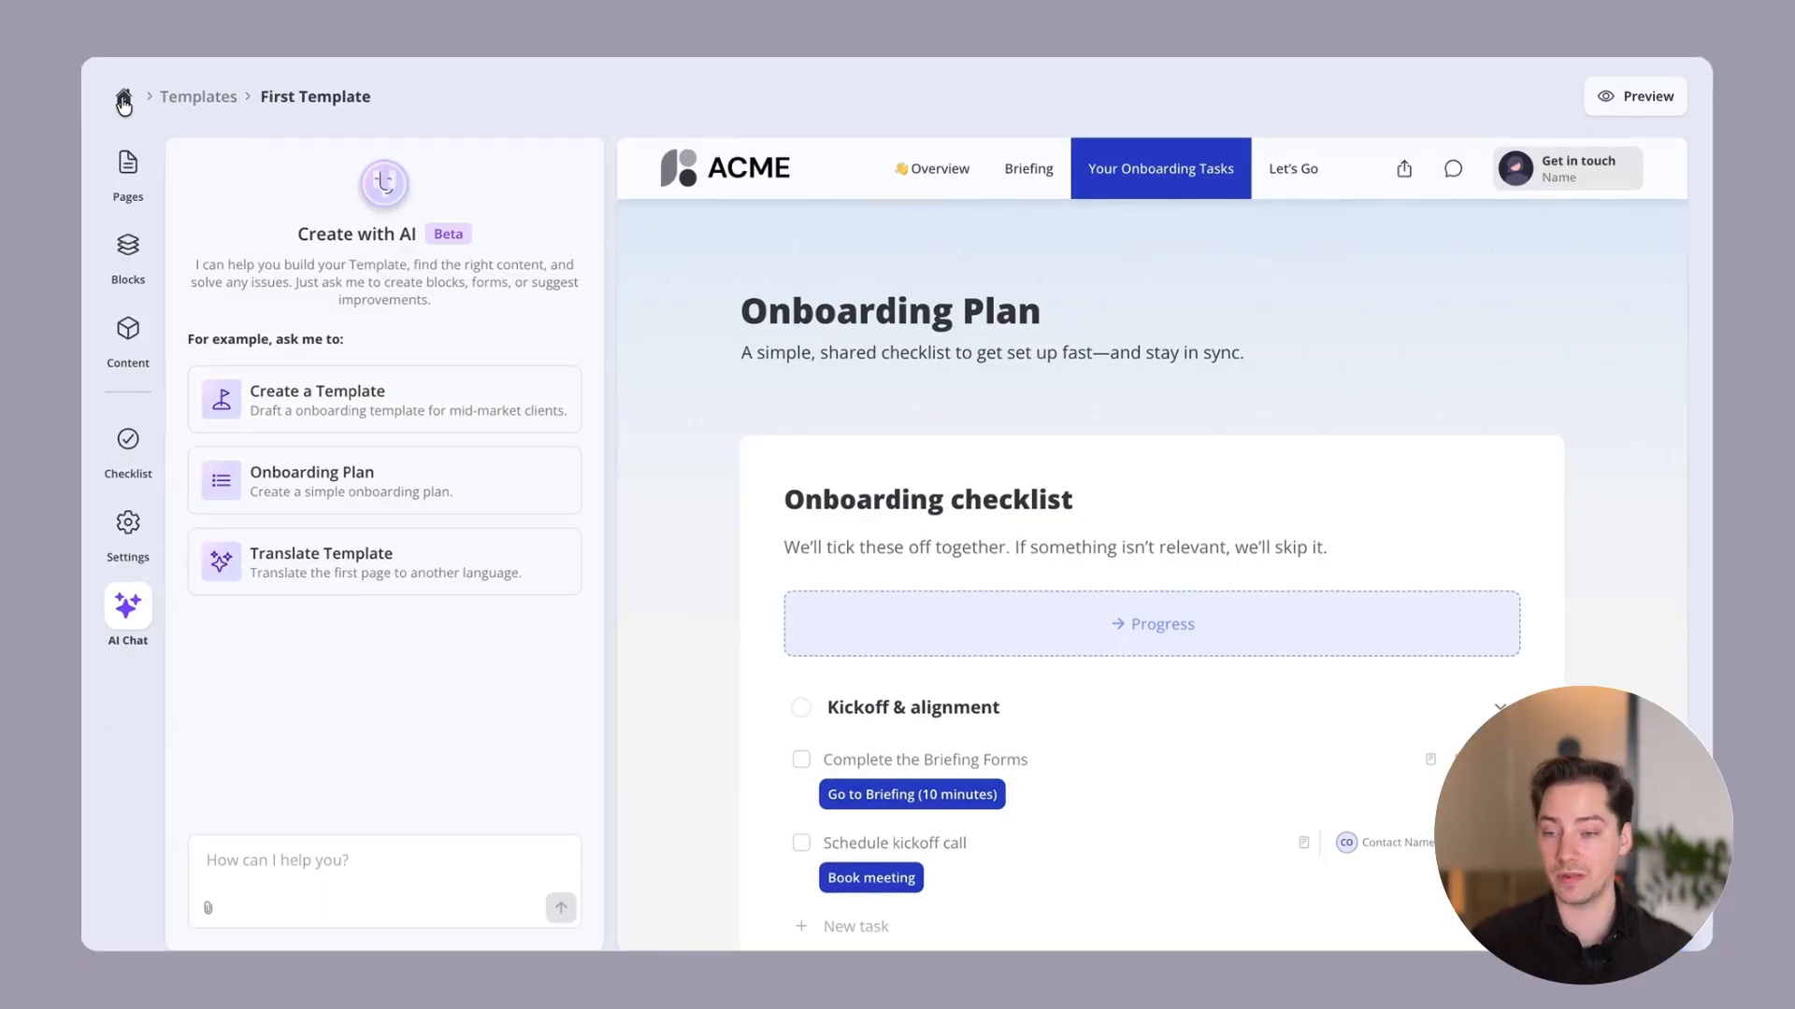
Return to the home overview of spaces and open the Example Customer space for editing
{"action": "left_click", "coordinate": [123, 99]}
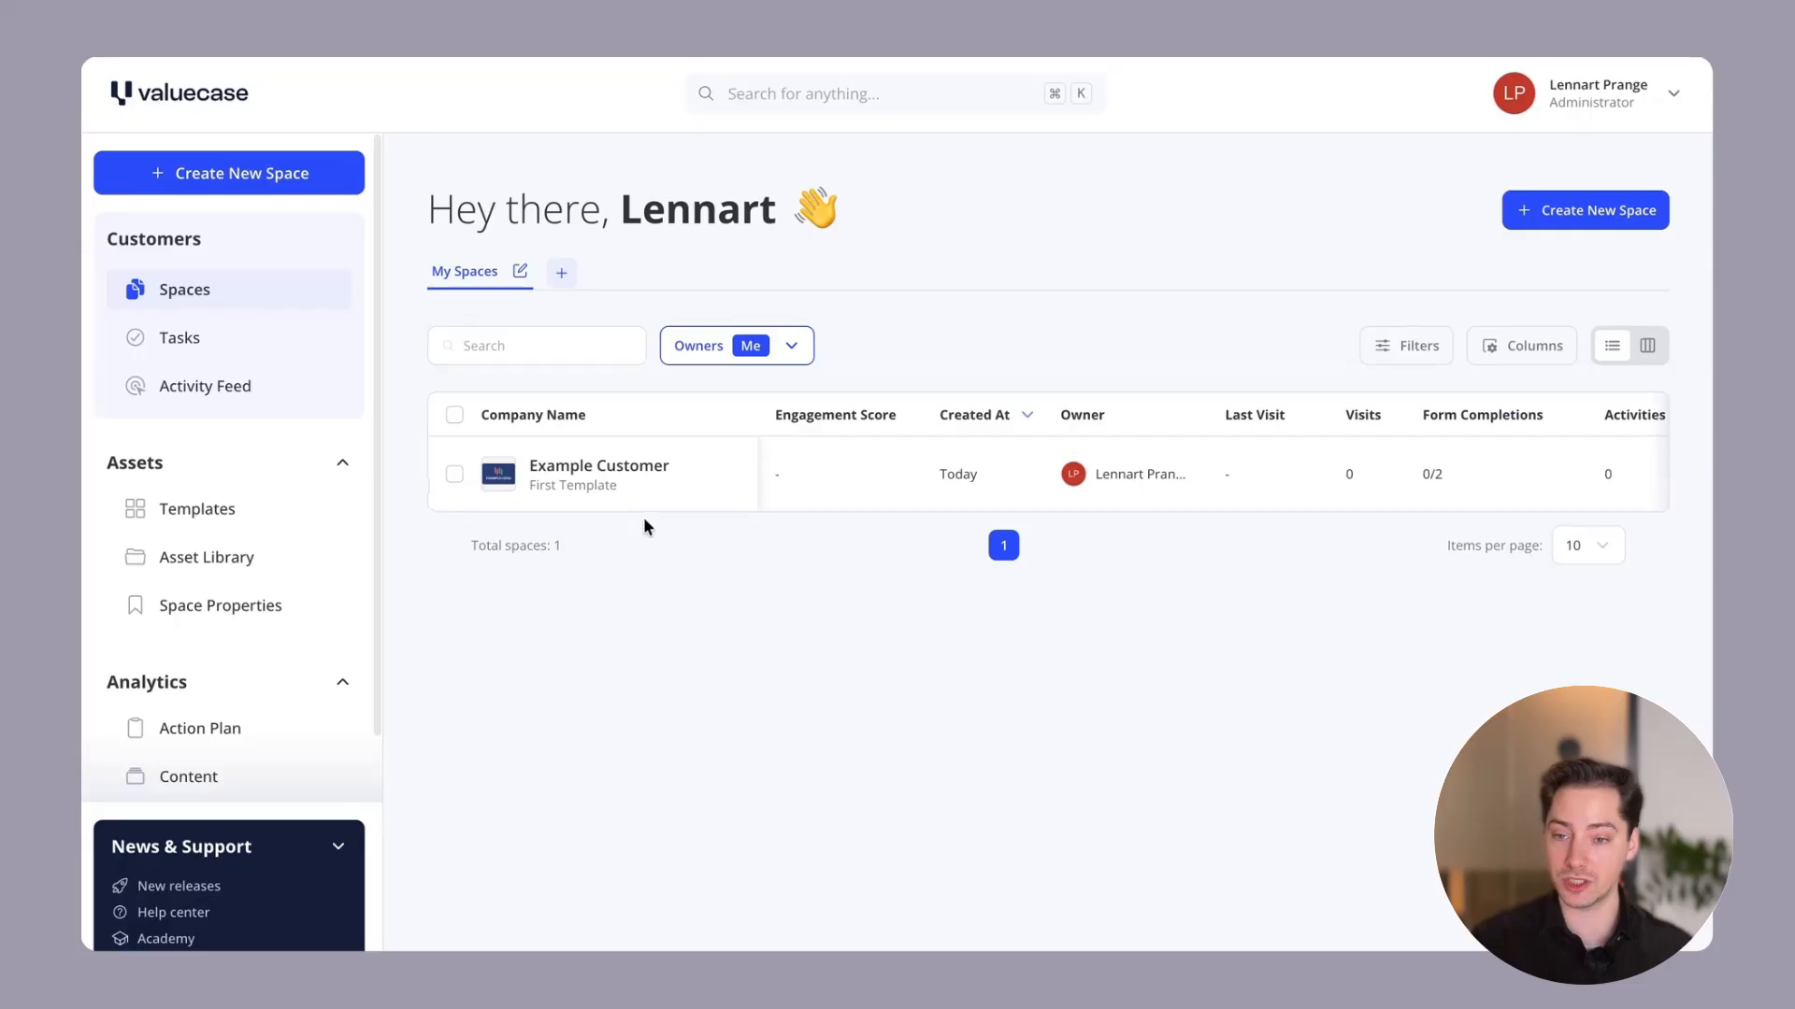
{"action": "left_click", "coordinate": [592, 468]}
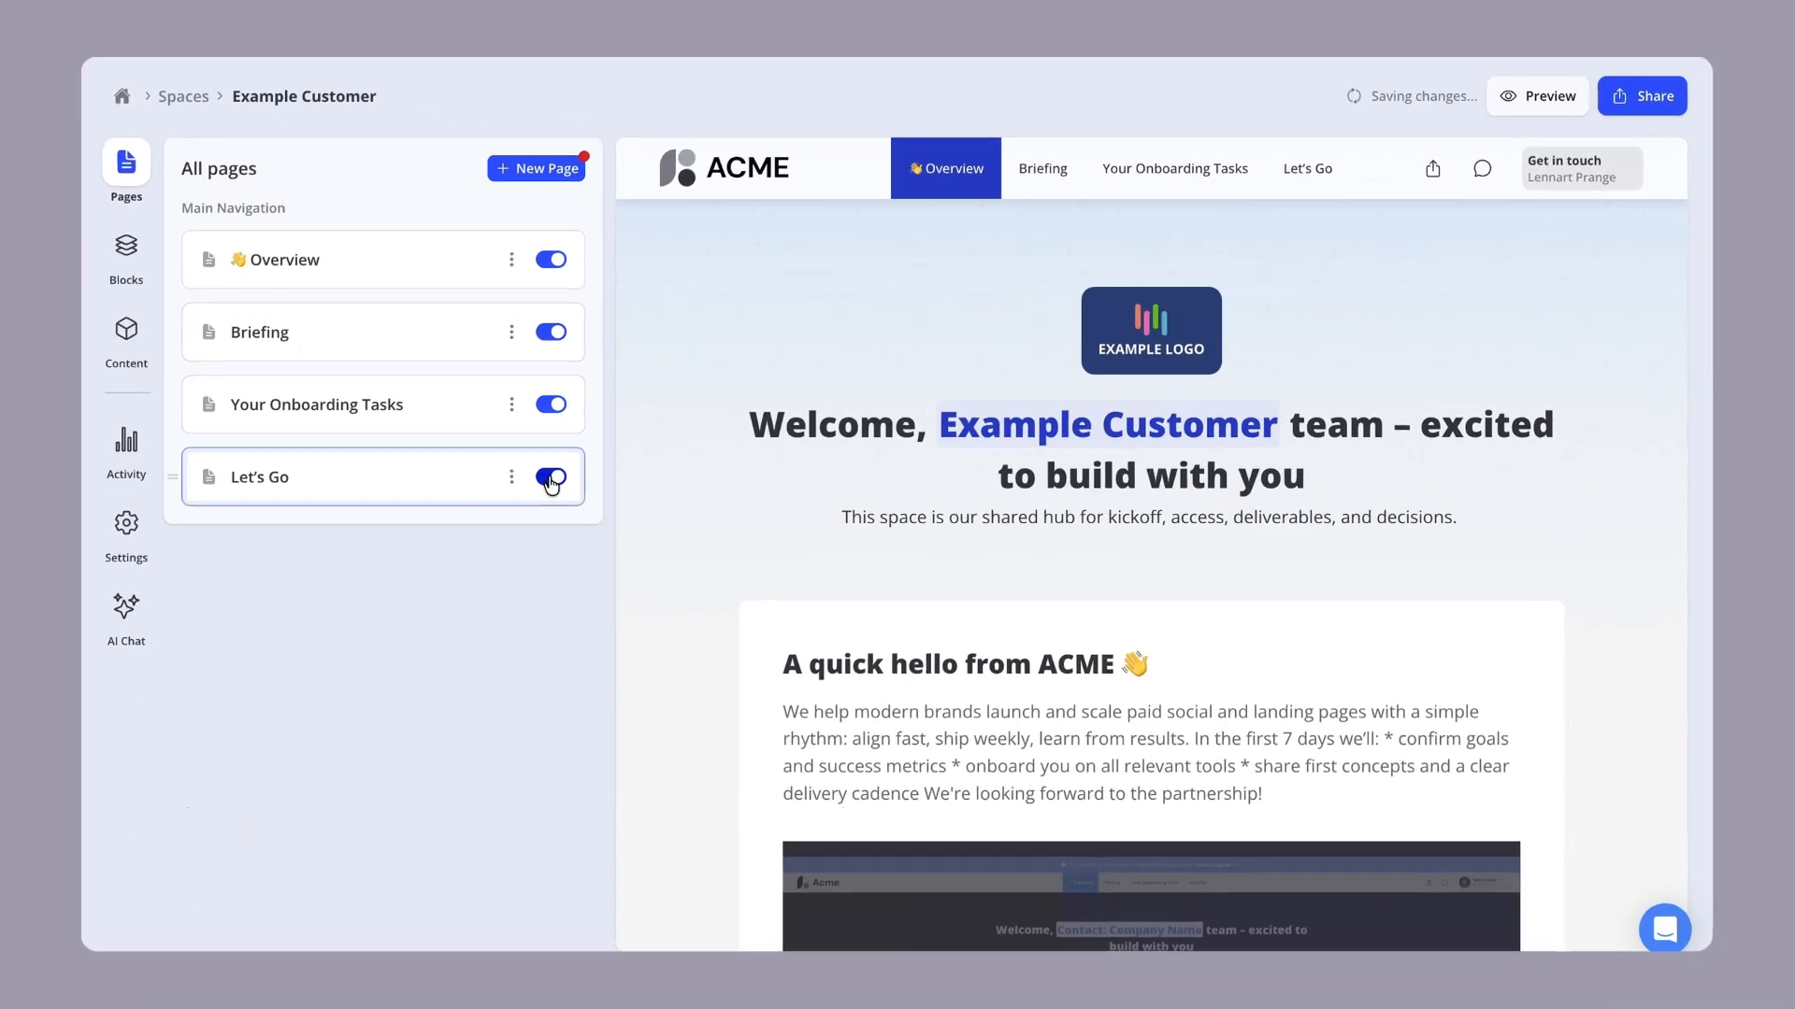
Hide the Let's Go page from the space's navigation and show it again
{"action": "left_click", "coordinate": [915, 801]}
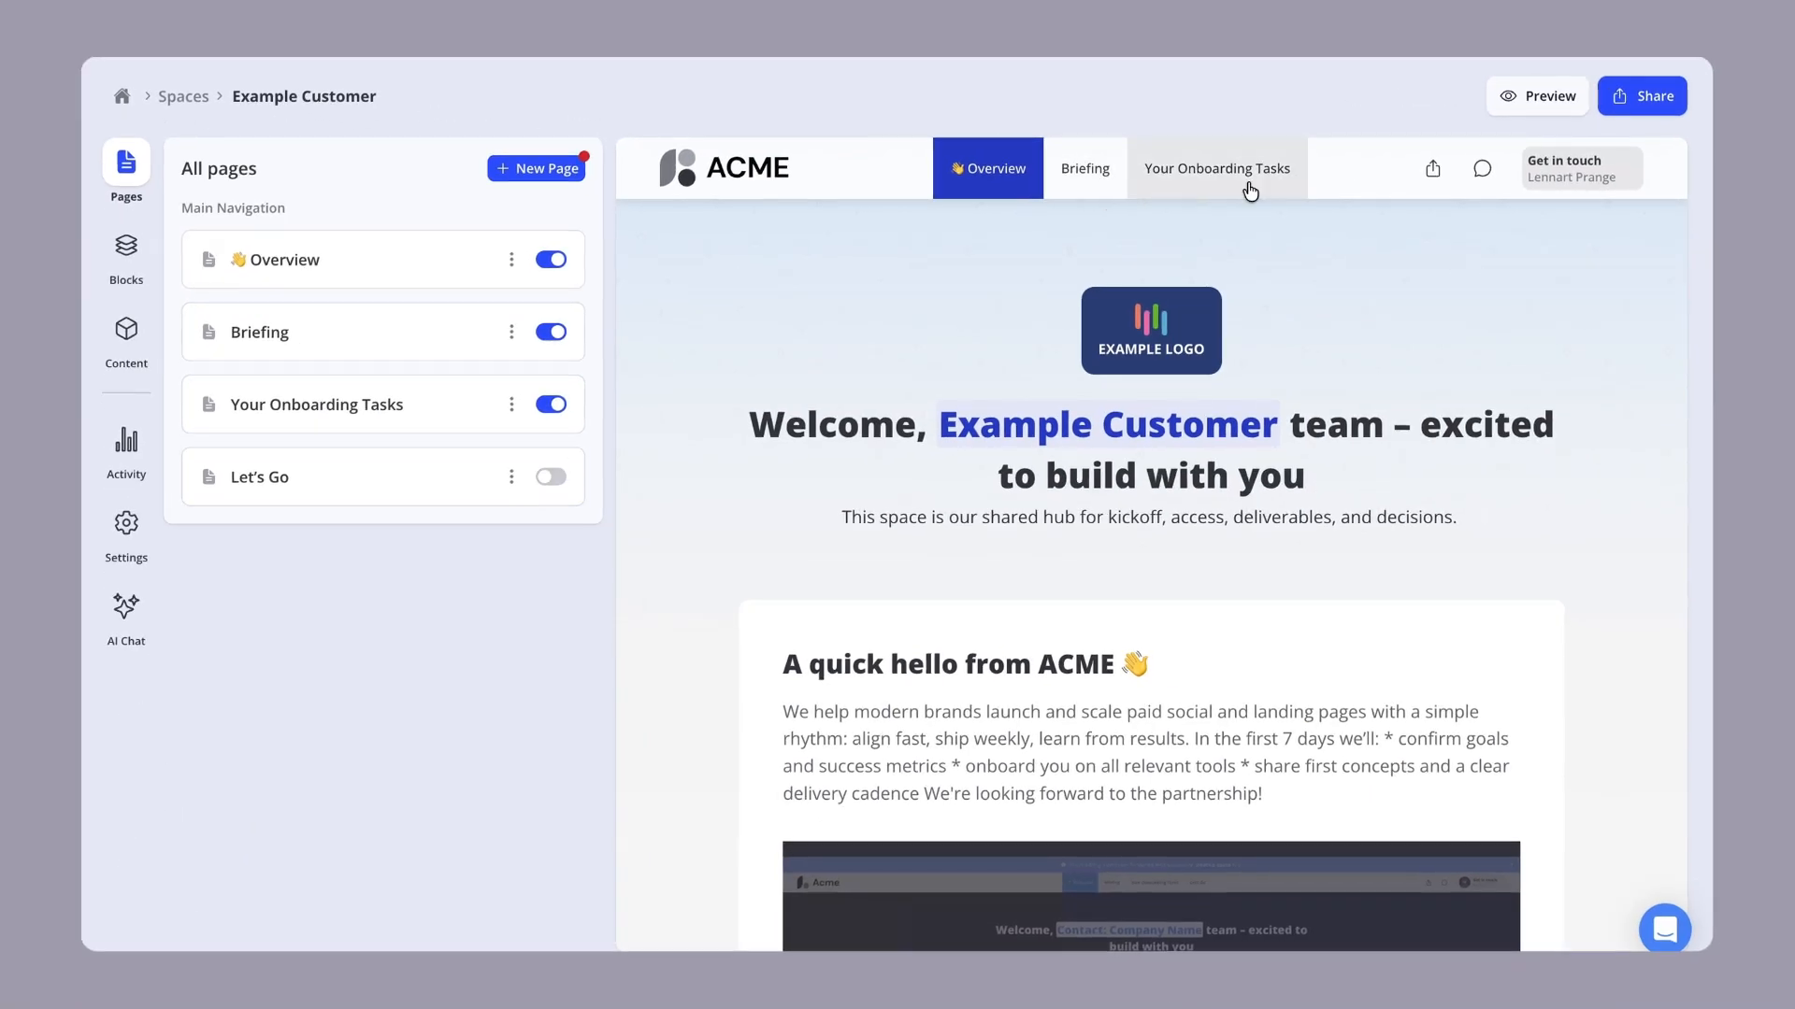
{"action": "left_click_drag", "start_coordinate": [1382, 179], "coordinate": [875, 168]}
{"action": "left_click", "coordinate": [874, 168]}
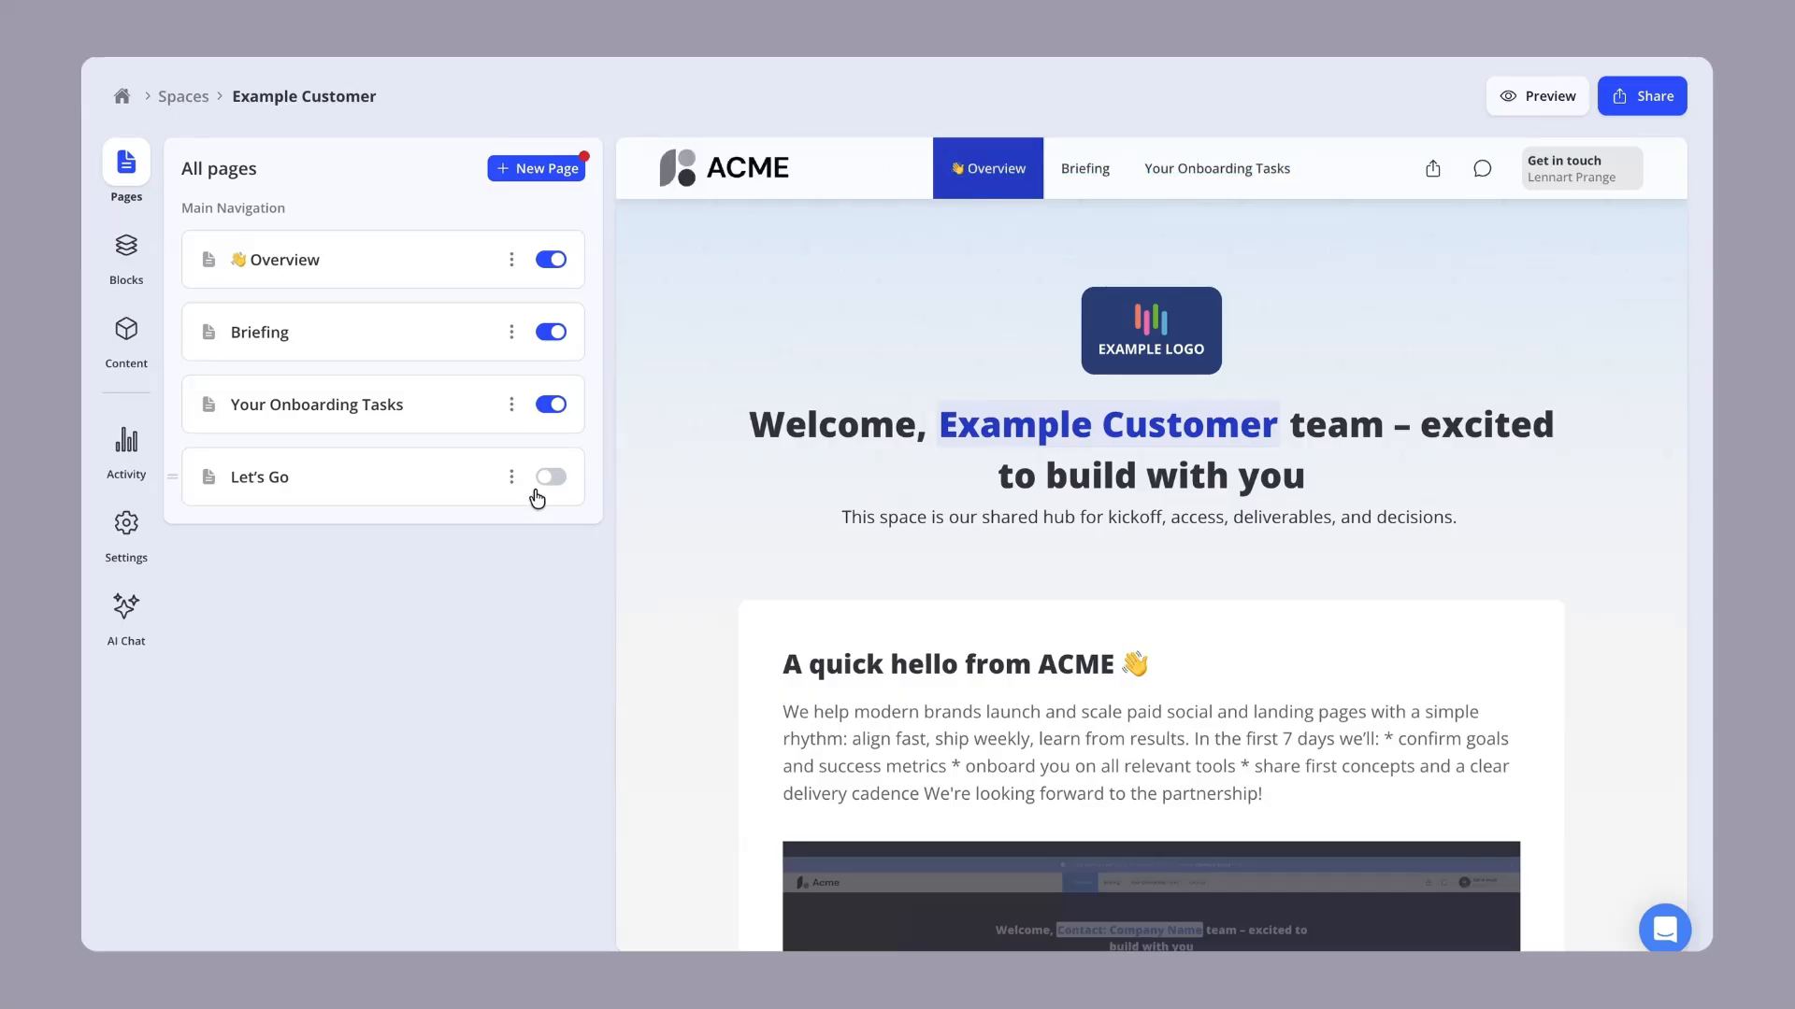
{"action": "left_click", "coordinate": [554, 478]}
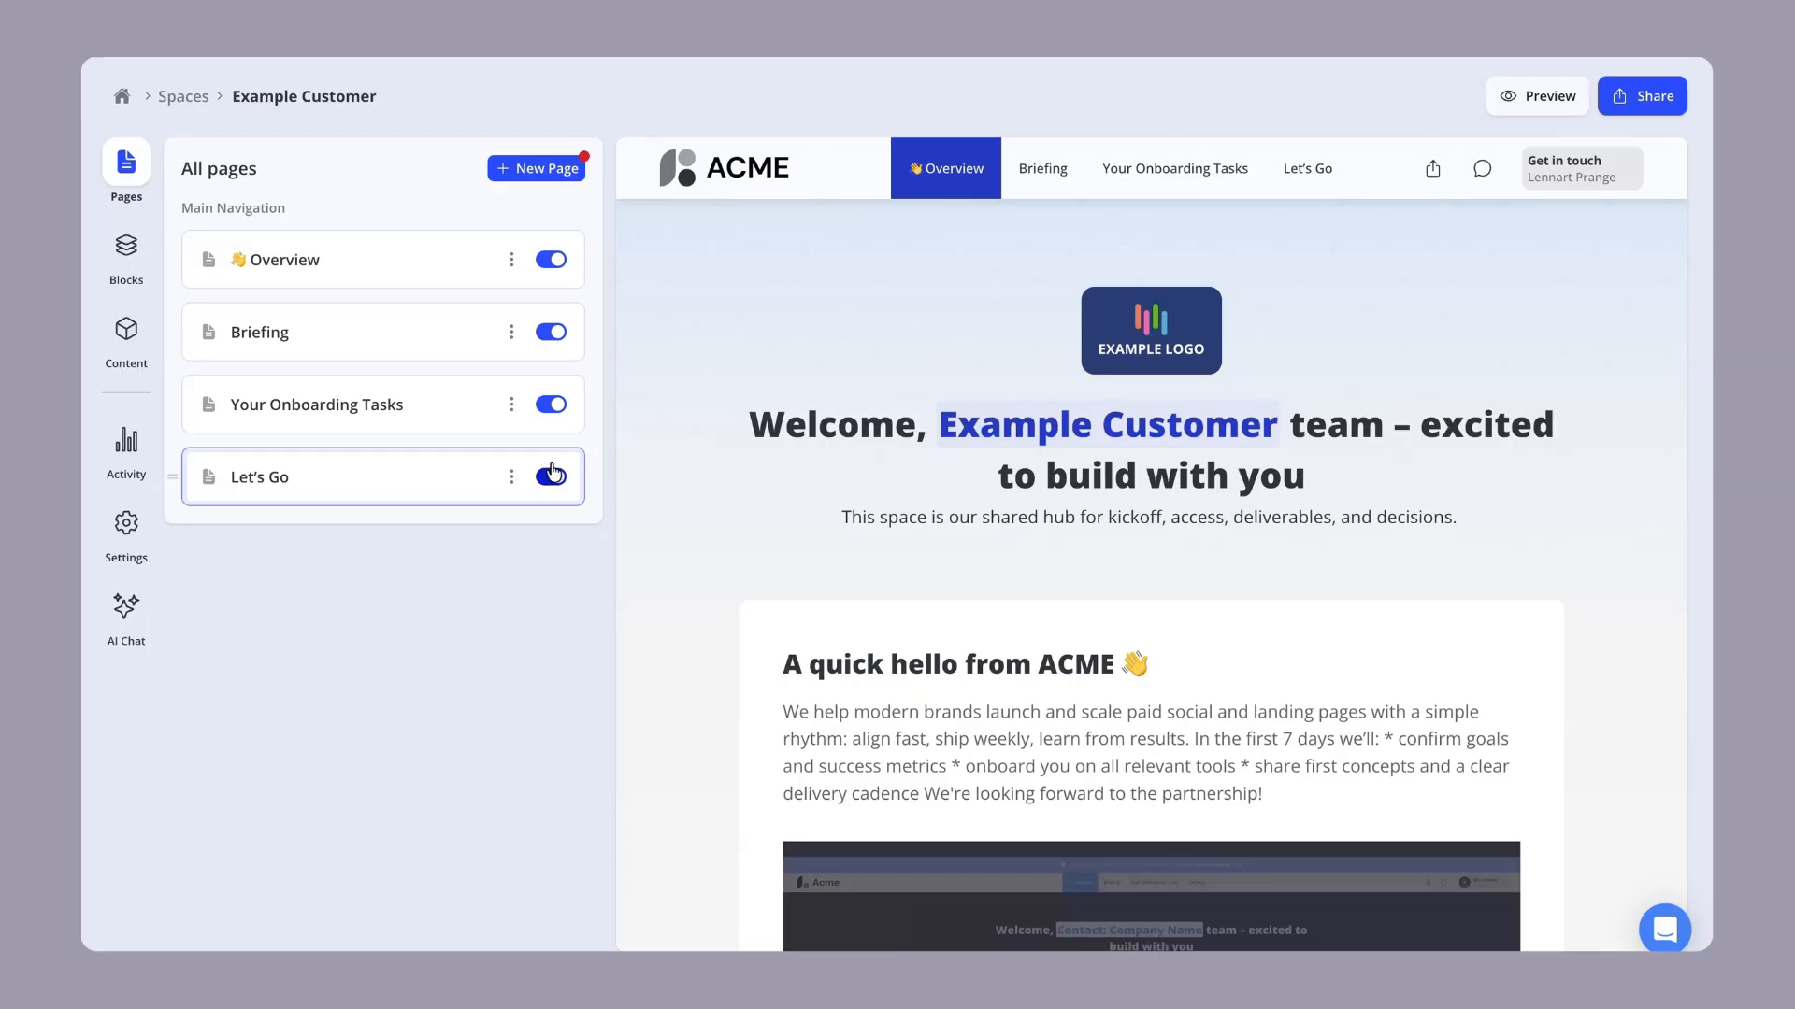
Hide the "A quick hello from ACME" media block on the space's Overview page
{"action": "left_click", "coordinate": [118, 245]}
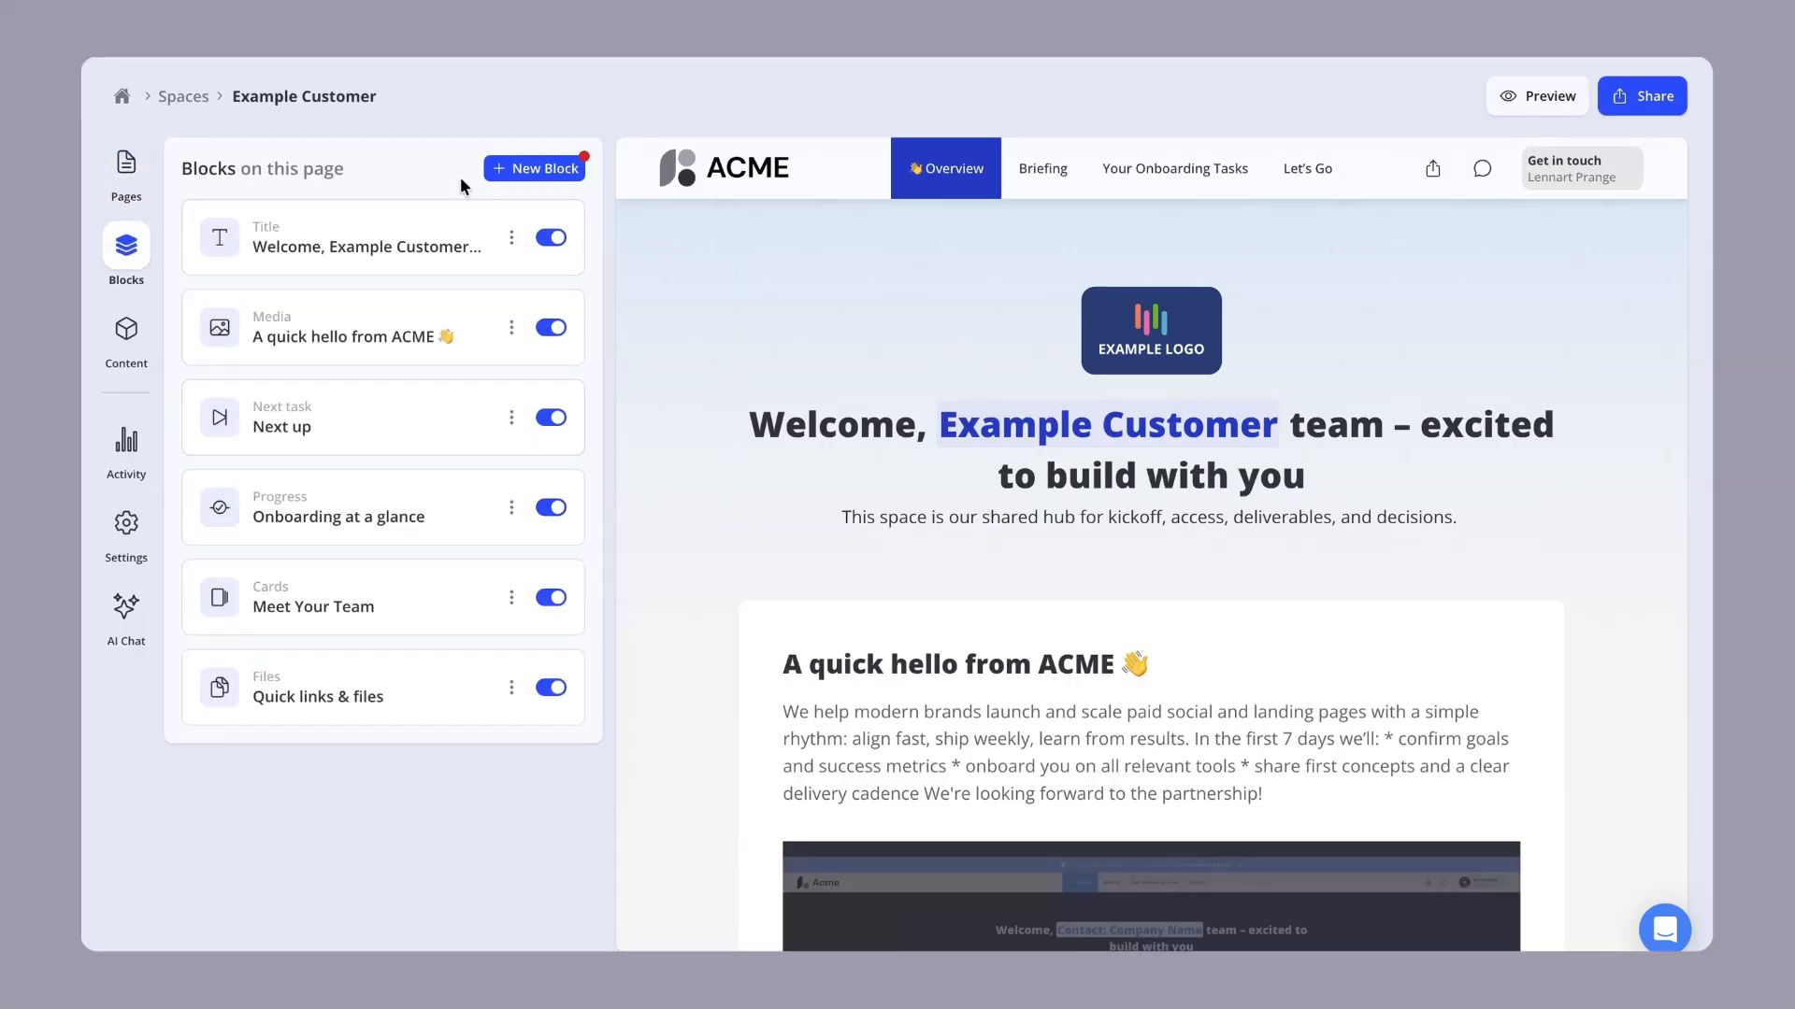
{"action": "left_click", "coordinate": [550, 328]}
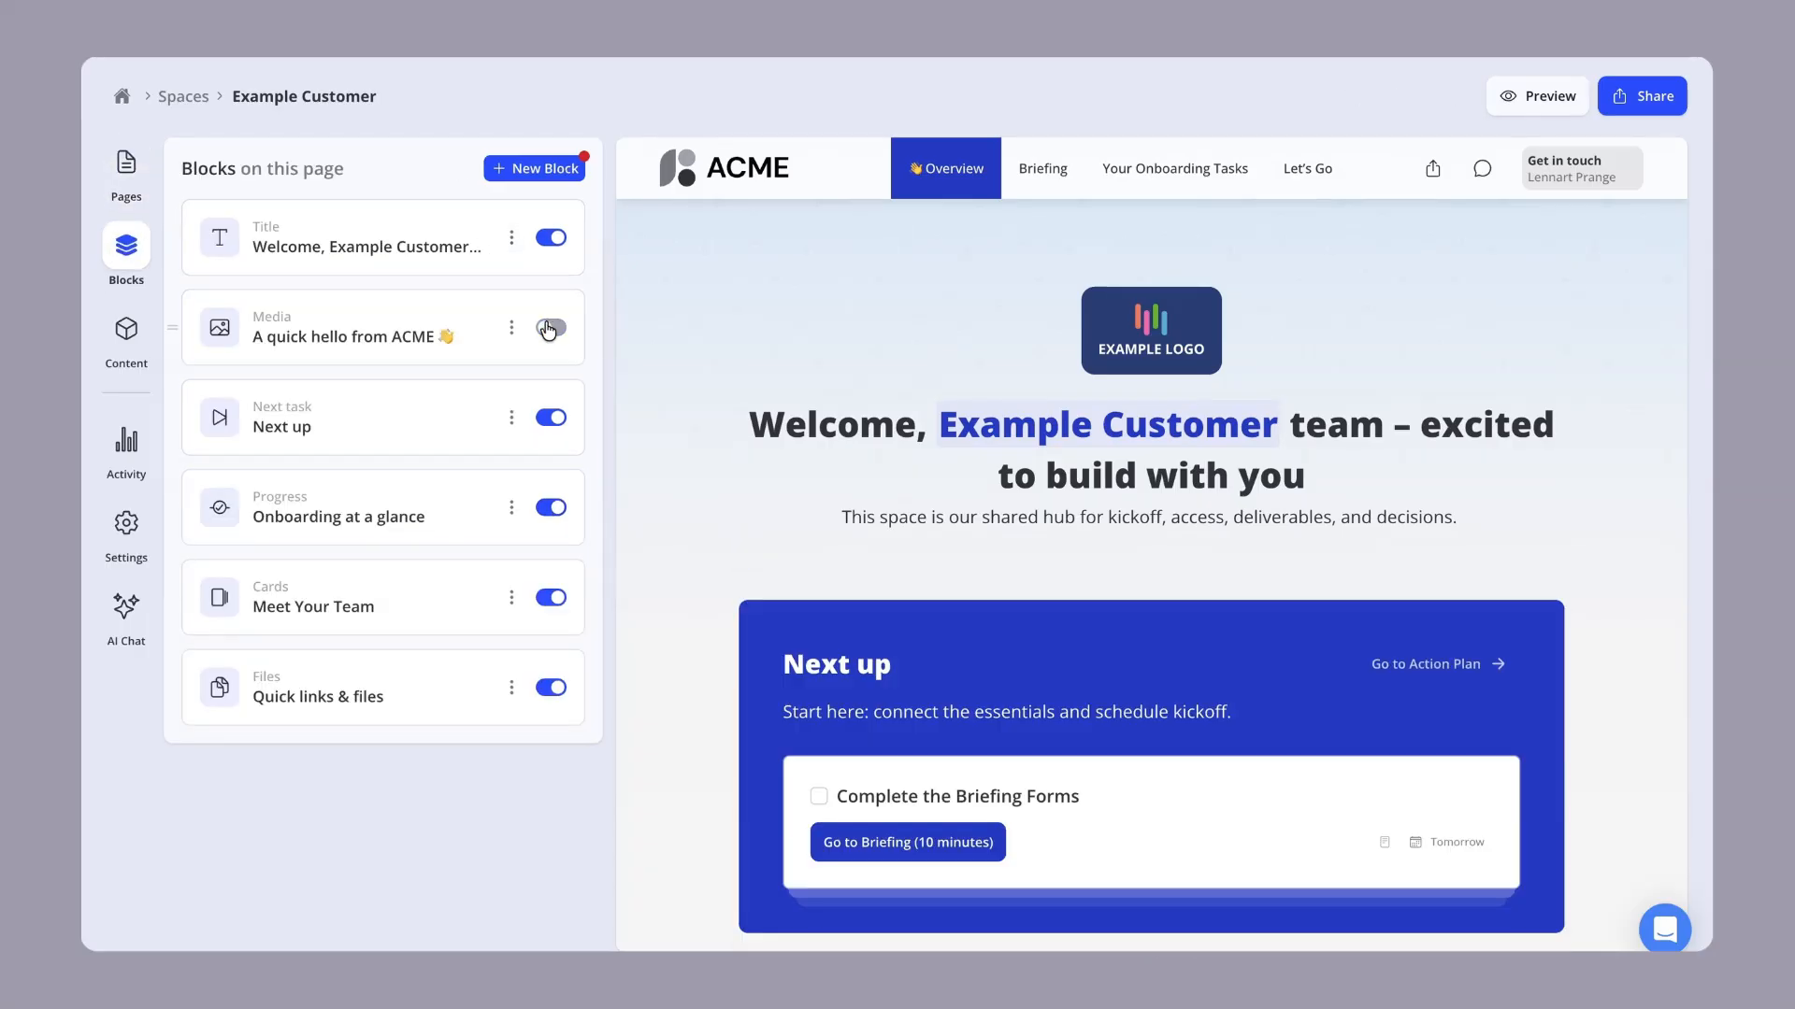
{"action": "scroll", "coordinate": [724, 430], "scroll_direction": "down", "scroll_amount": 3}
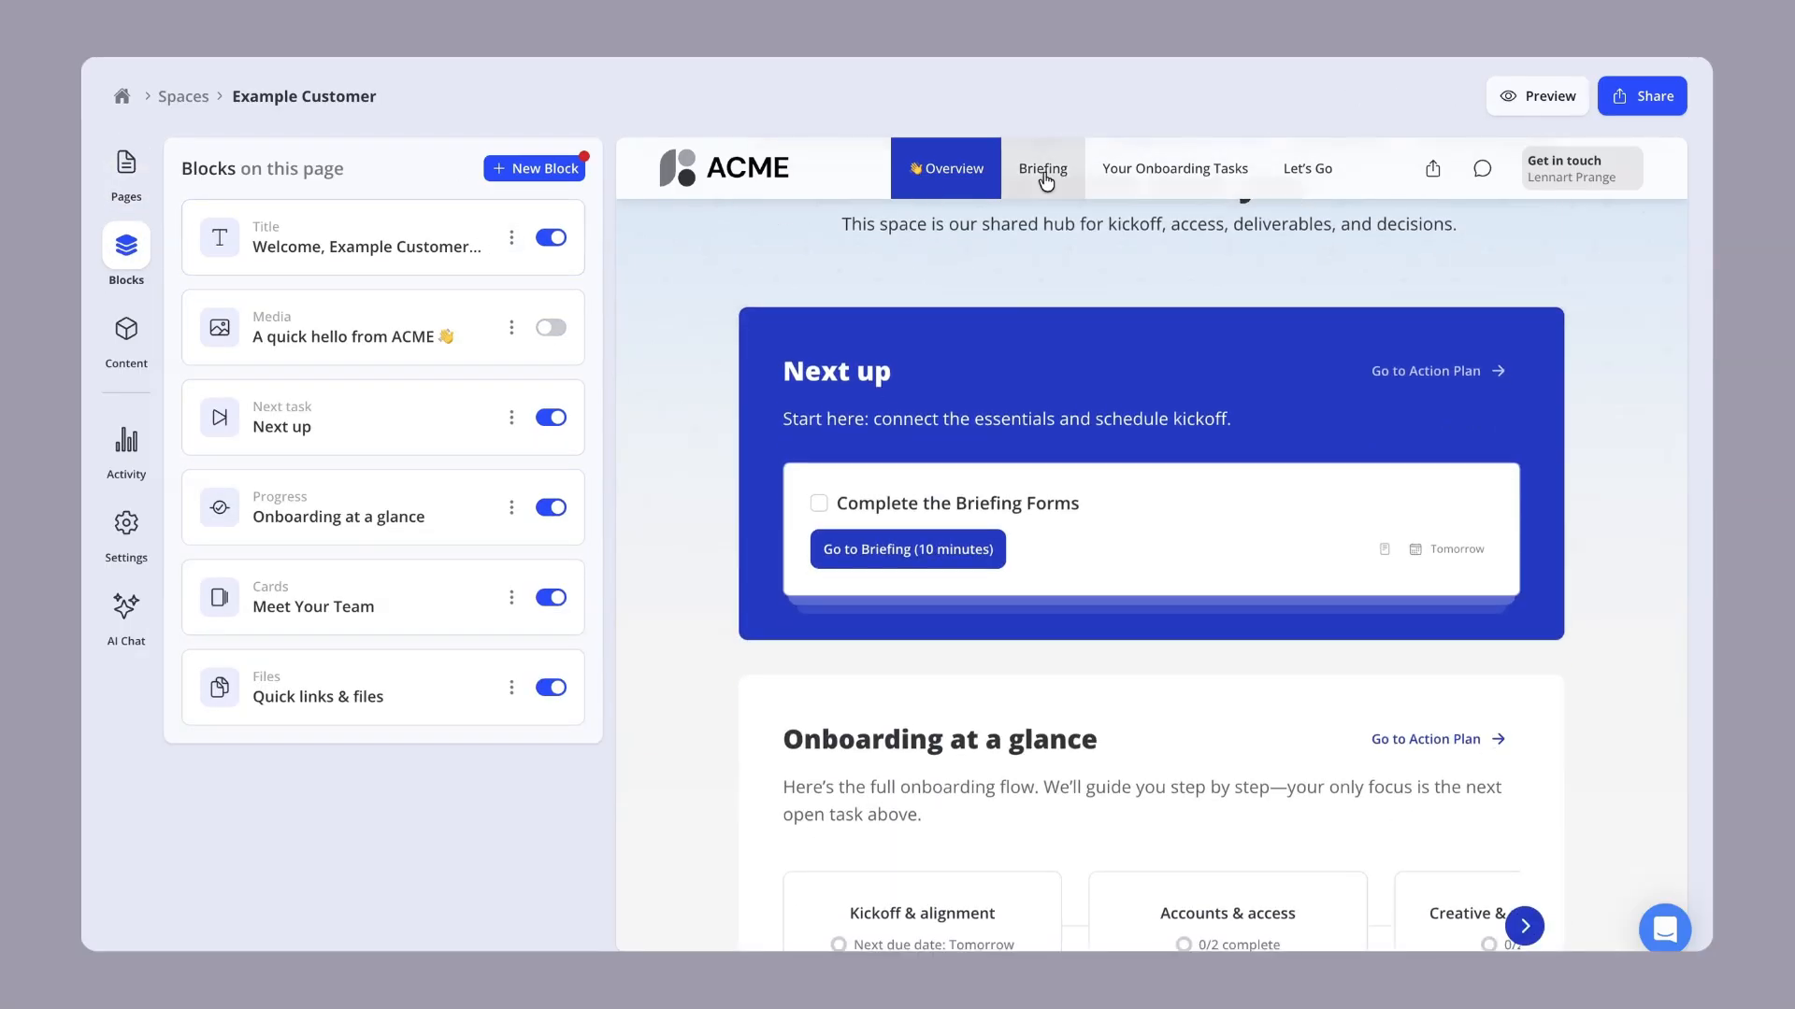
Hide the Slides.pdf file in the Quick links & files block of the Overview page
{"action": "scroll", "coordinate": [677, 364], "scroll_direction": "down", "scroll_amount": 5}
{"action": "scroll", "coordinate": [677, 365], "scroll_direction": "down", "scroll_amount": 5}
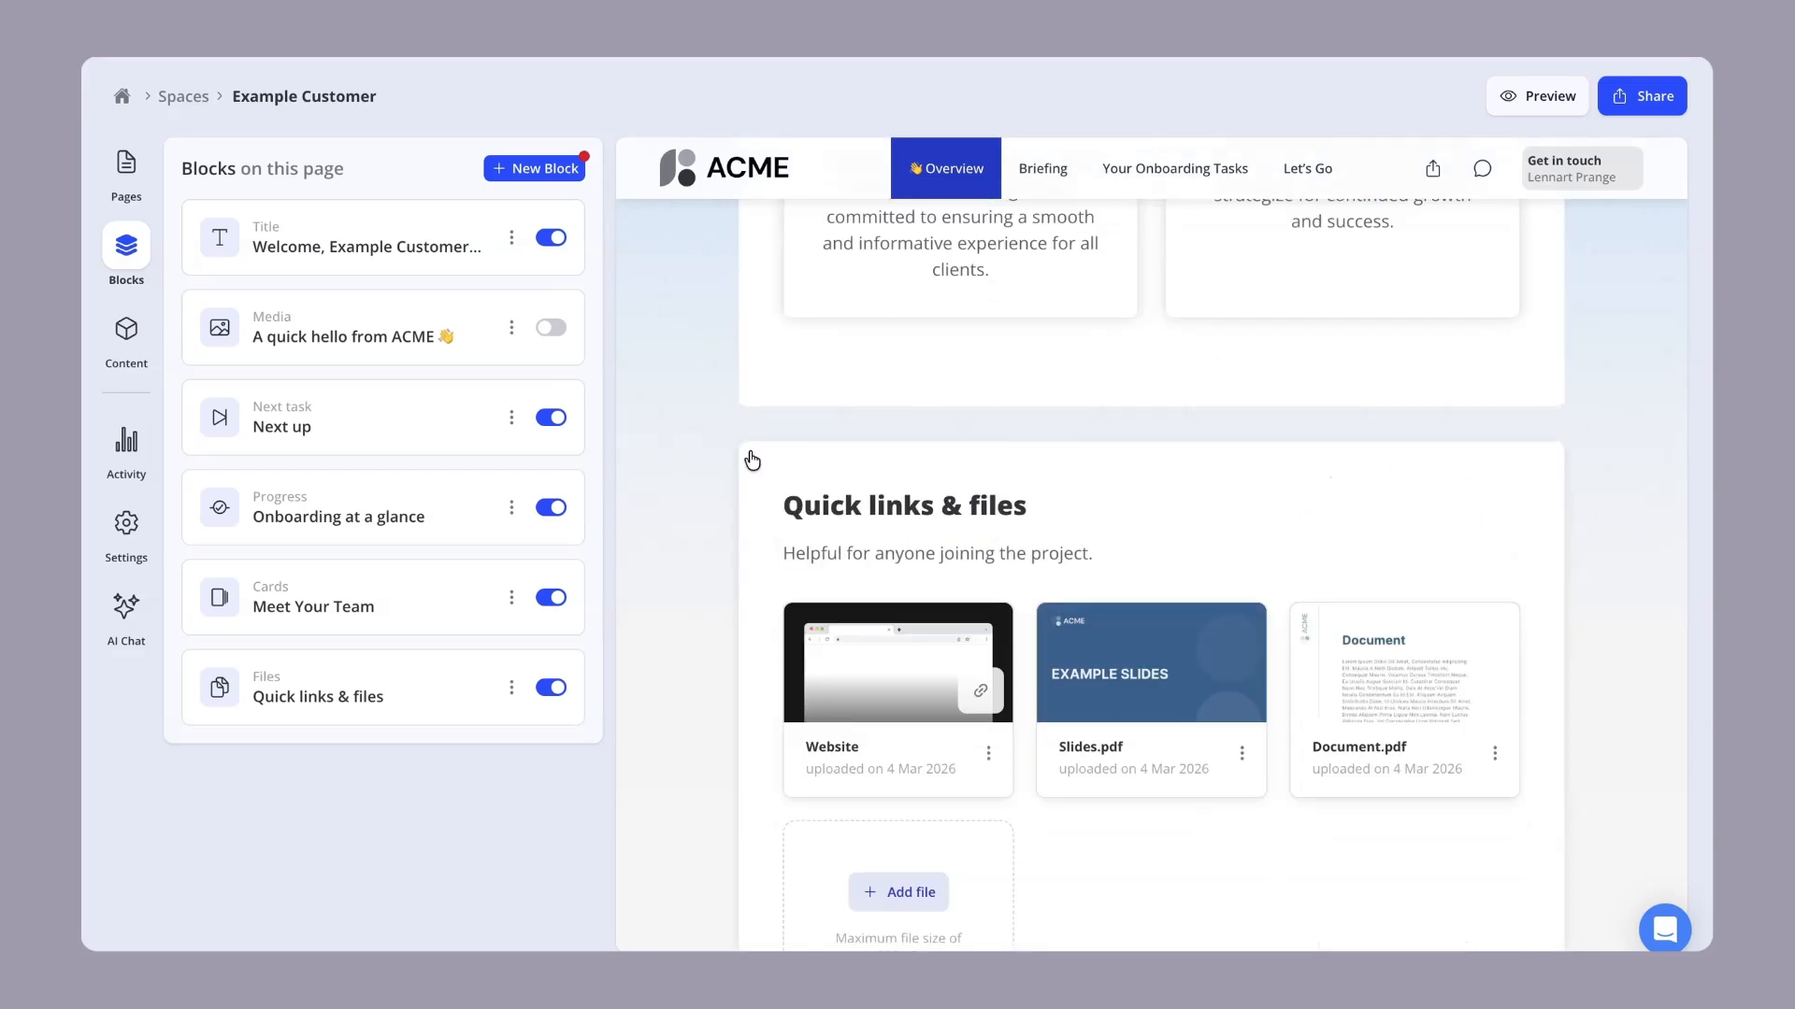
{"action": "left_click", "coordinate": [759, 467]}
{"action": "left_click", "coordinate": [552, 385]}
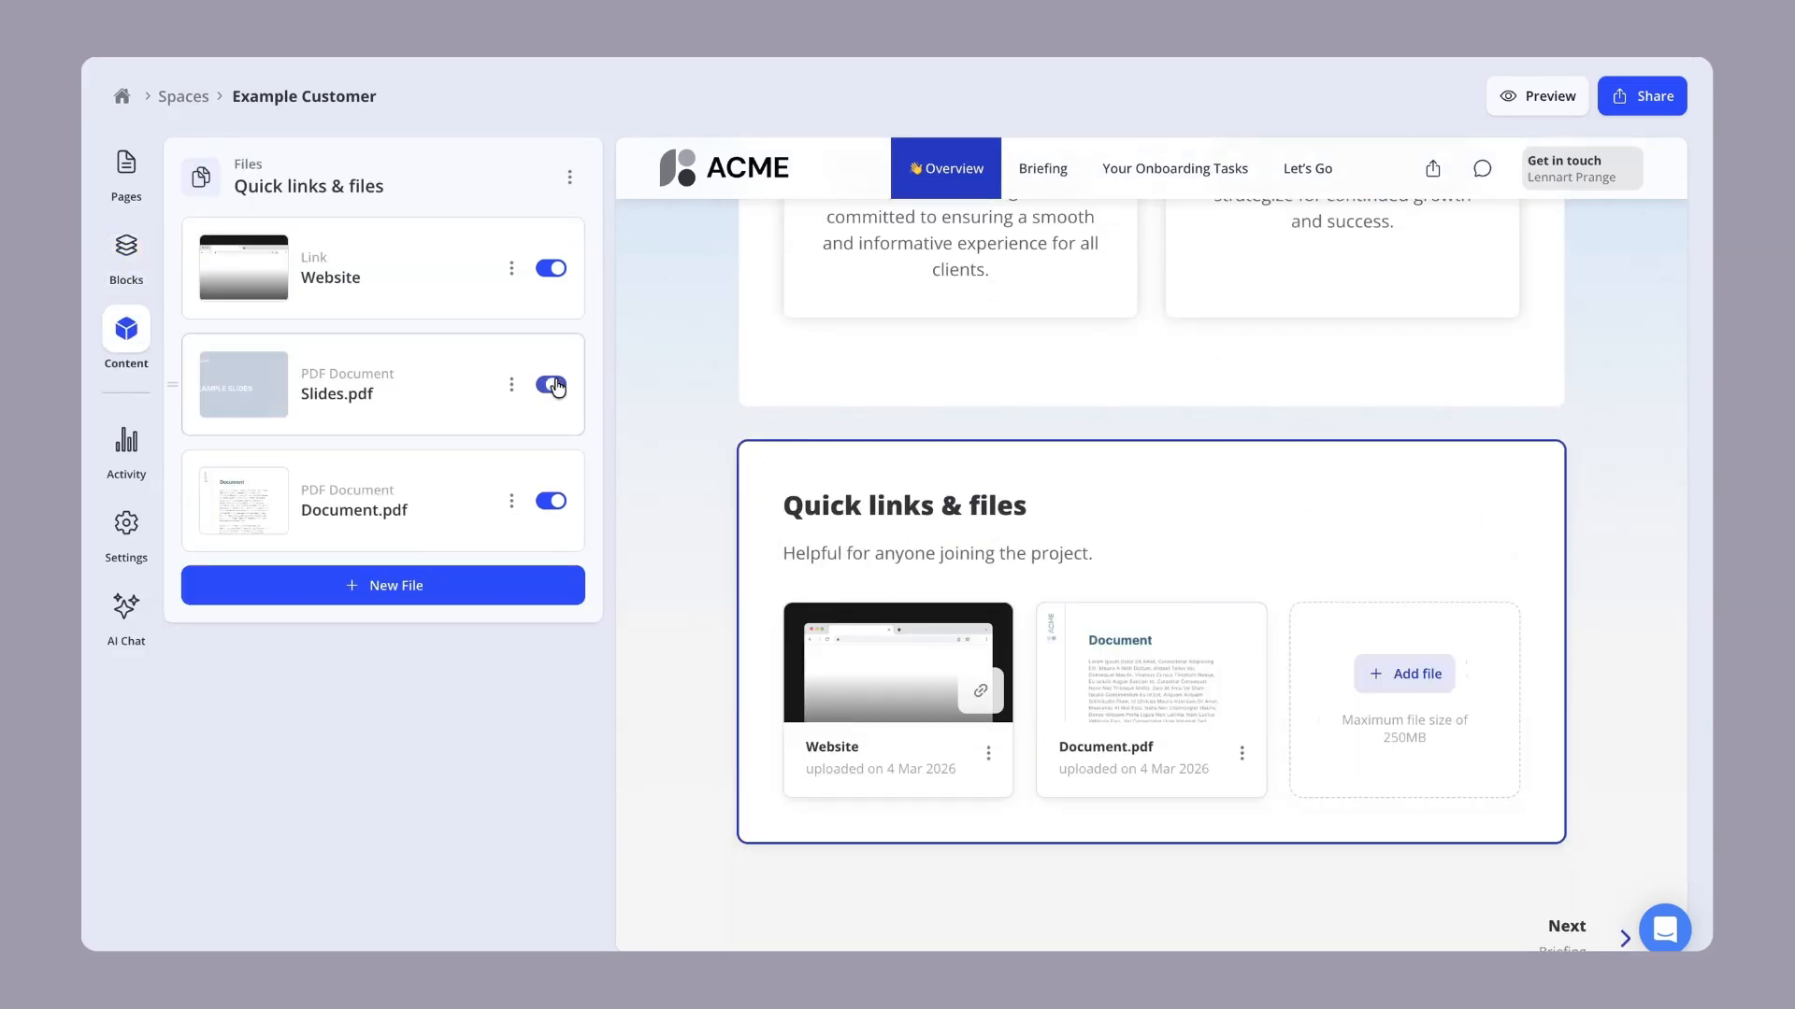